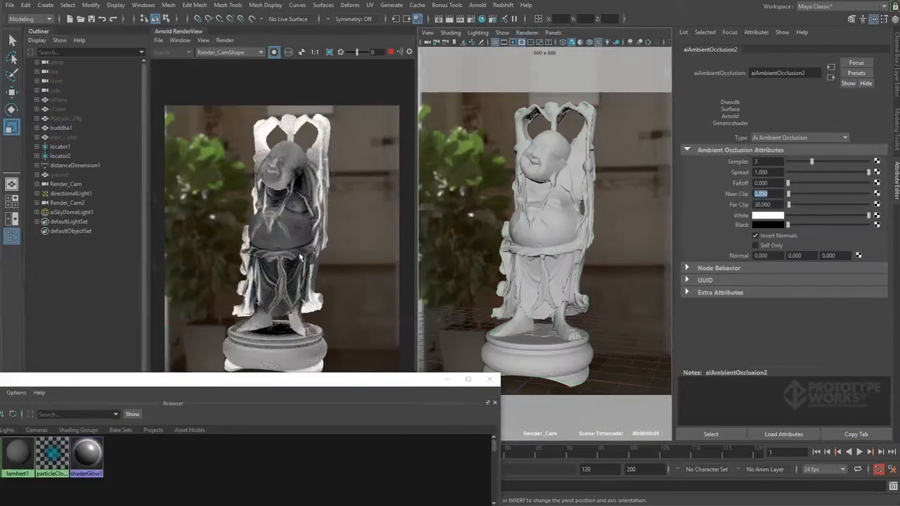
Set the Output Max of the remapColor1 node to 3 and return to the aiAmbientOcclusion2 attributes.
left_click(764, 205)
left_click(700, 50)
left_click_drag(770, 320, 731, 321)
type("3")
key("Return")
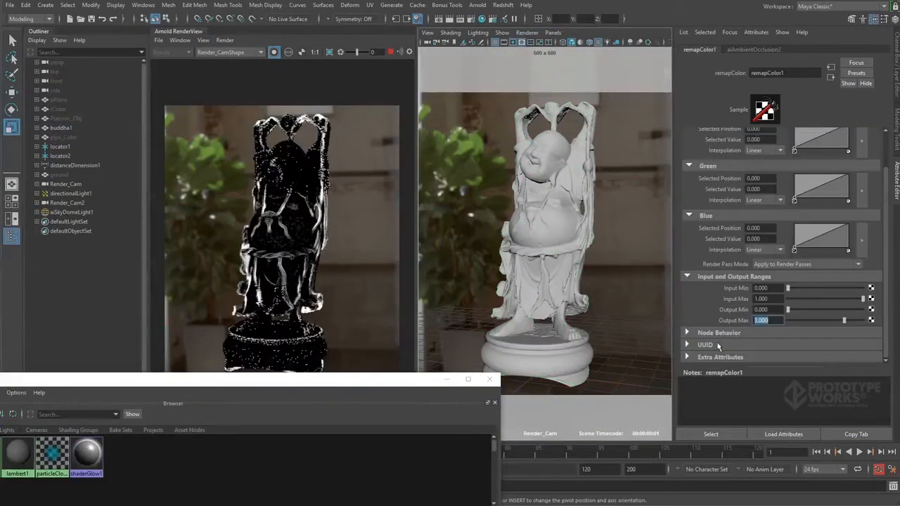
scroll(294, 206, "up", 5)
left_click(754, 49)
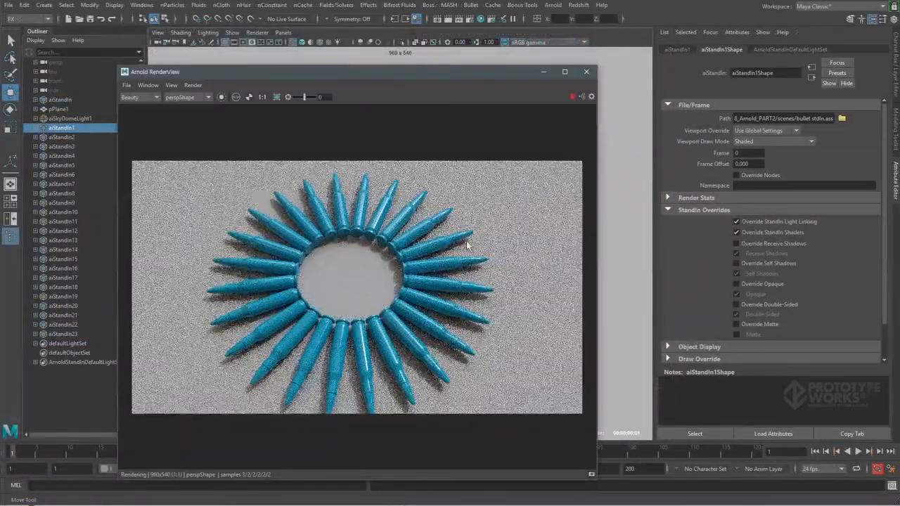
Toggle the stand-in shader override on three individual bullets, and choose the Override Shaders attribute for all the stand-ins together.
left_click(298, 217)
left_click(771, 234)
left_click(311, 358)
left_click(771, 233)
left_click(414, 348)
left_click(771, 233)
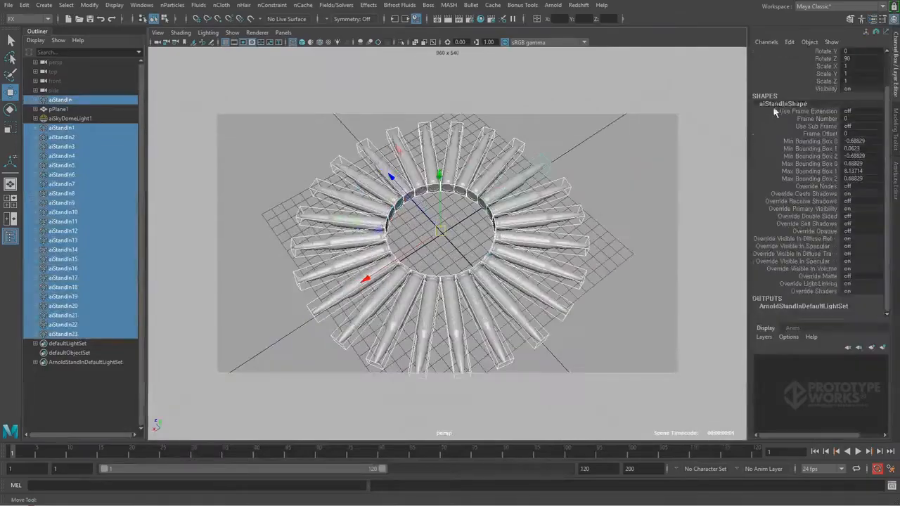
left_click(816, 291)
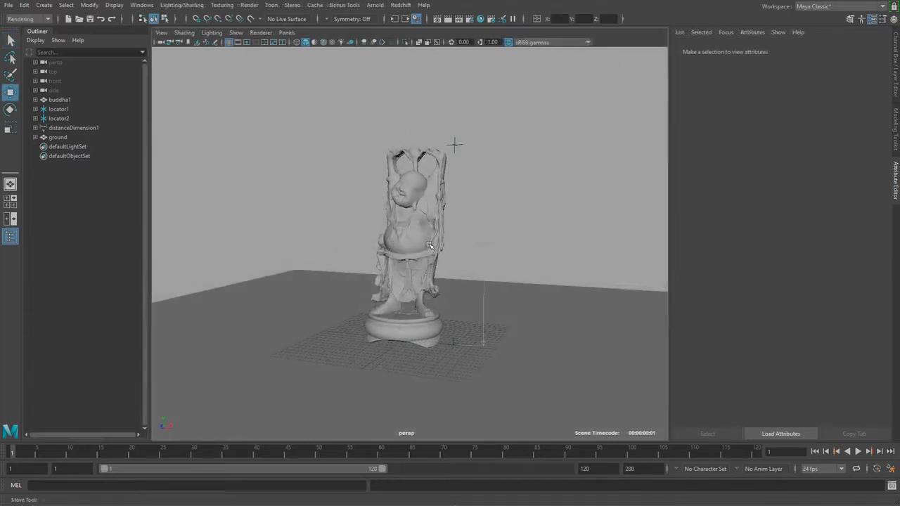
Examine the Buddha statue from several sides and view the attributes of its lambert1 material.
left_click_drag(380, 267, 422, 270, "alt")
right_click_drag(329, 290, 347, 290, "alt")
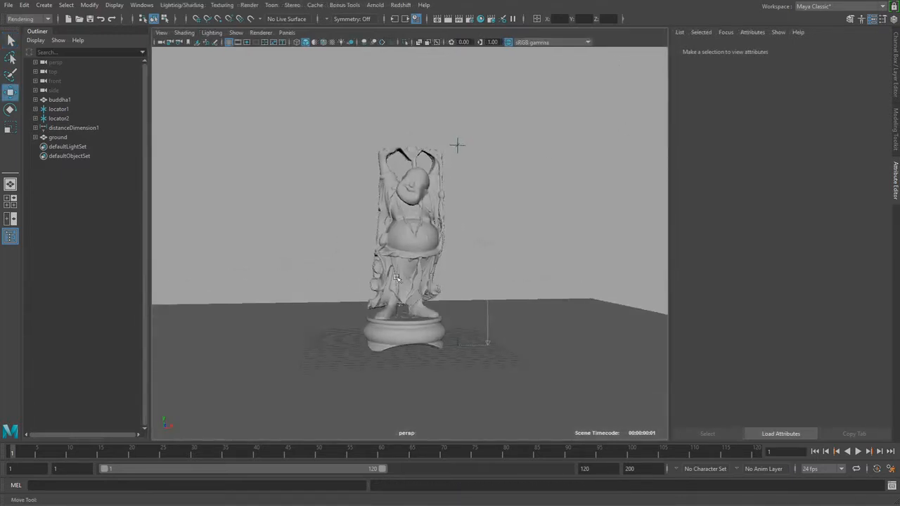
left_click_drag(366, 285, 464, 280, "alt")
right_click_drag(370, 297, 422, 298, "alt")
left_click_drag(458, 221, 366, 247, "alt")
right_click_drag(365, 246, 408, 239, "alt")
left_click(434, 189)
mouse_move(431, 295)
left_mouse_down("alt")
mouse_move(399, 313)
mouse_move(426, 299)
mouse_move(444, 304)
left_mouse_up("alt")
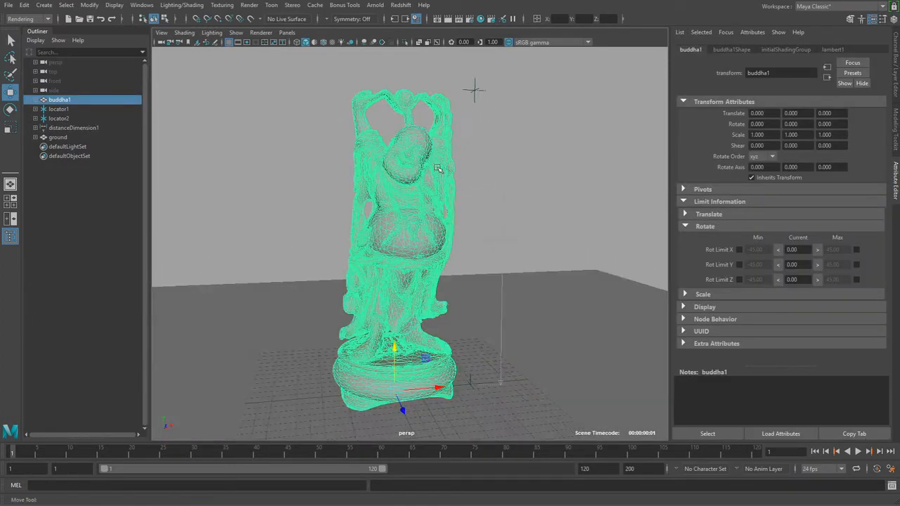
left_click(833, 49)
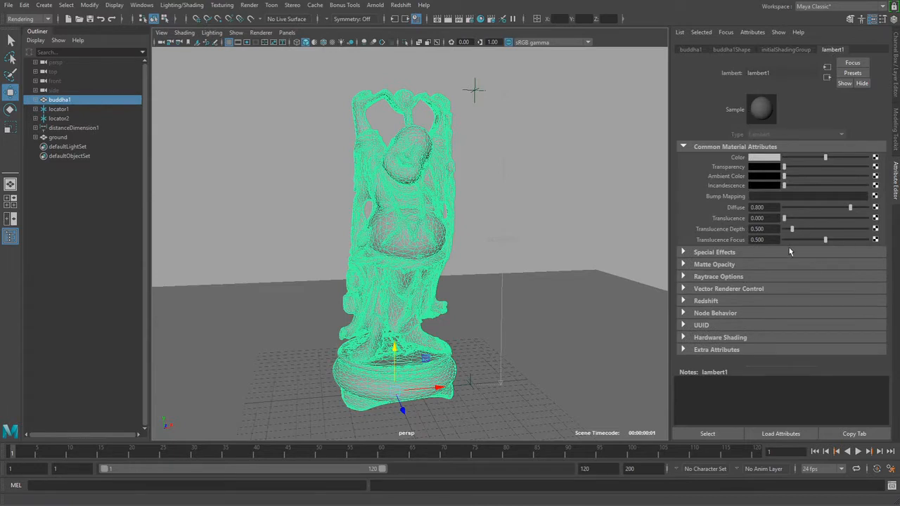
left_click_drag(401, 289, 417, 261, "alt")
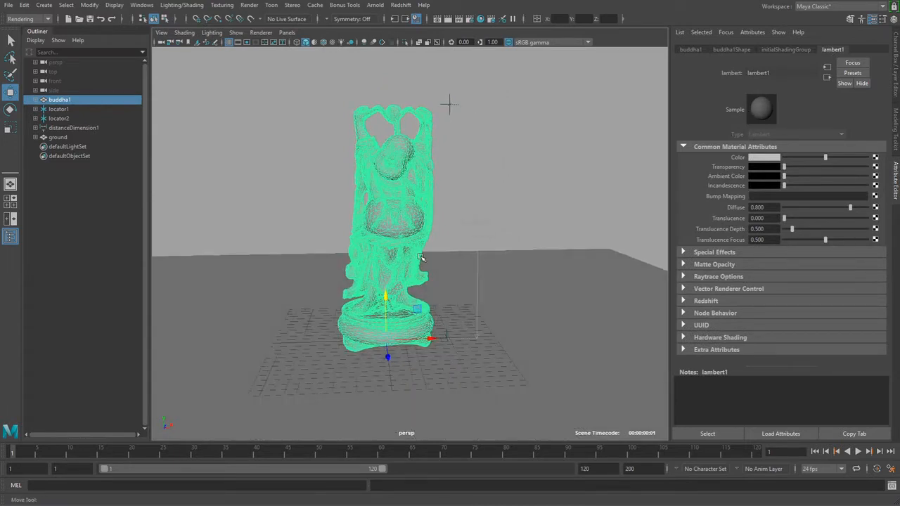
left_click(542, 130)
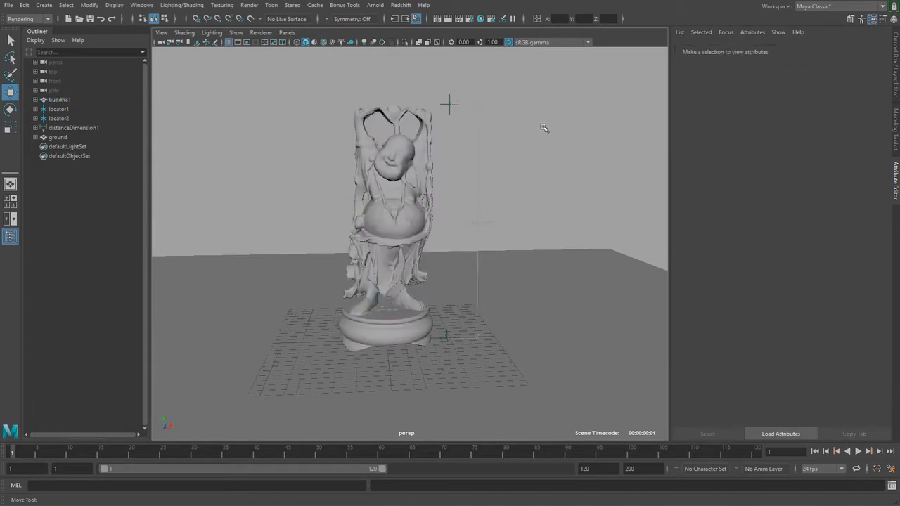
left_click_drag(542, 130, 610, 129, "alt")
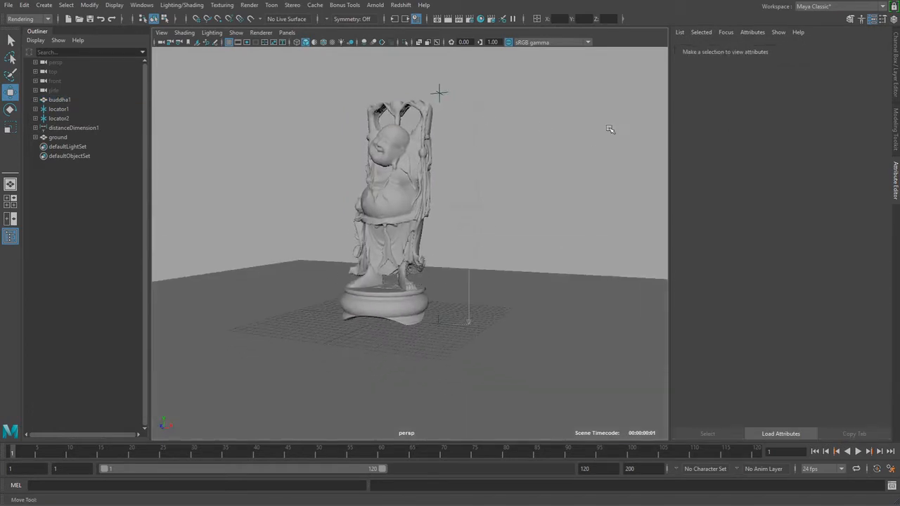
Open the Assign New Material window for the Buddha statue to view the available shaders, and close it.
left_click(394, 161)
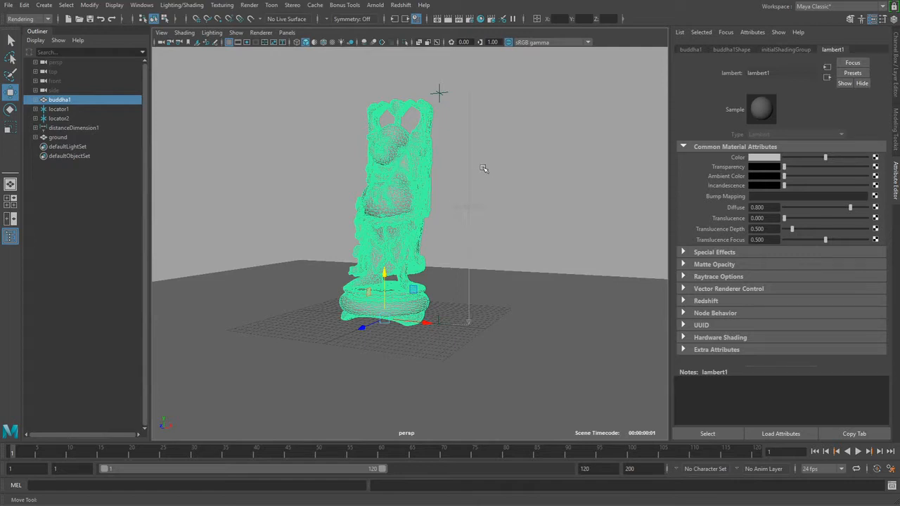
left_click(518, 151)
left_click(424, 165)
right_click_drag(395, 139, 407, 380)
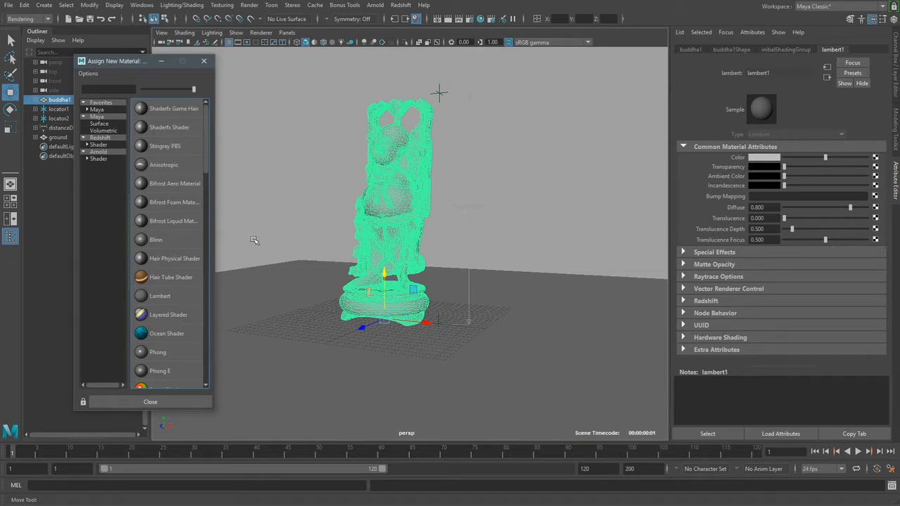
left_click(205, 63)
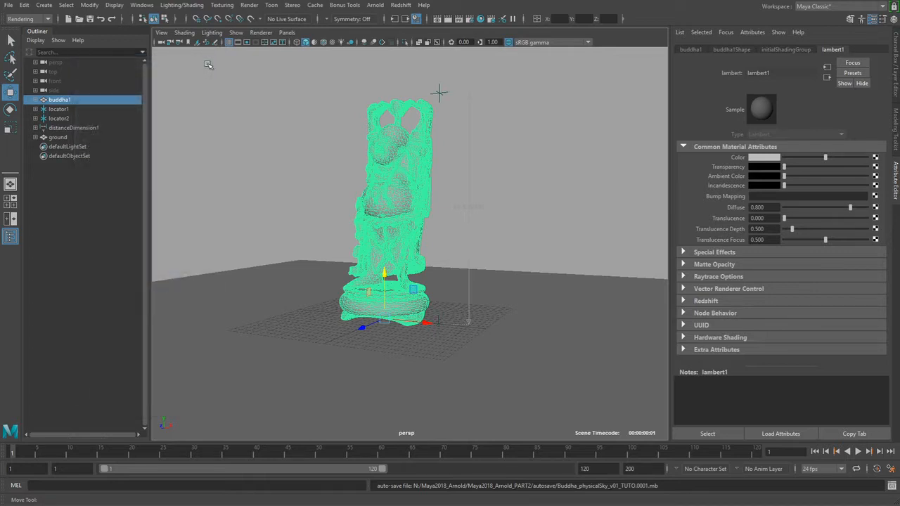
Deselect the Buddha statue and open the Hotkey Editor.
left_click(278, 132)
right_click_drag(371, 208, 415, 230, "alt")
middle_click_drag(415, 229, 434, 283, "alt")
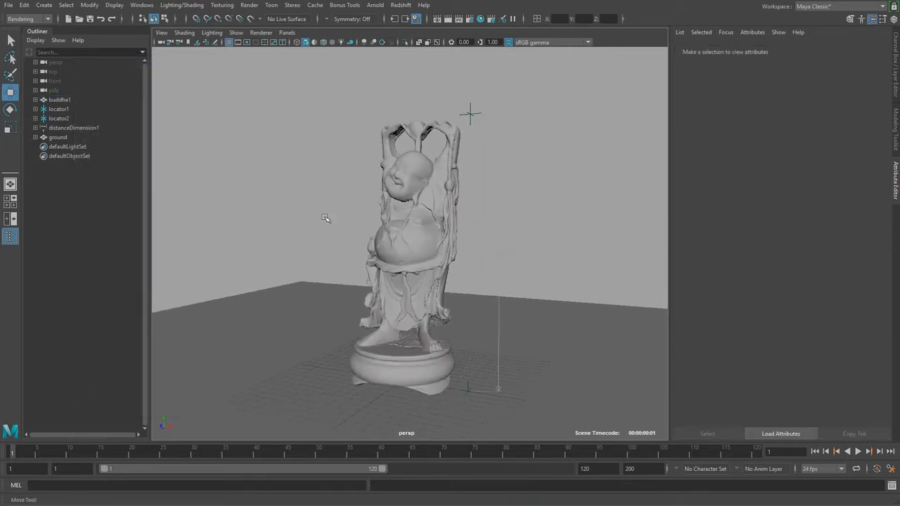
left_click(142, 5)
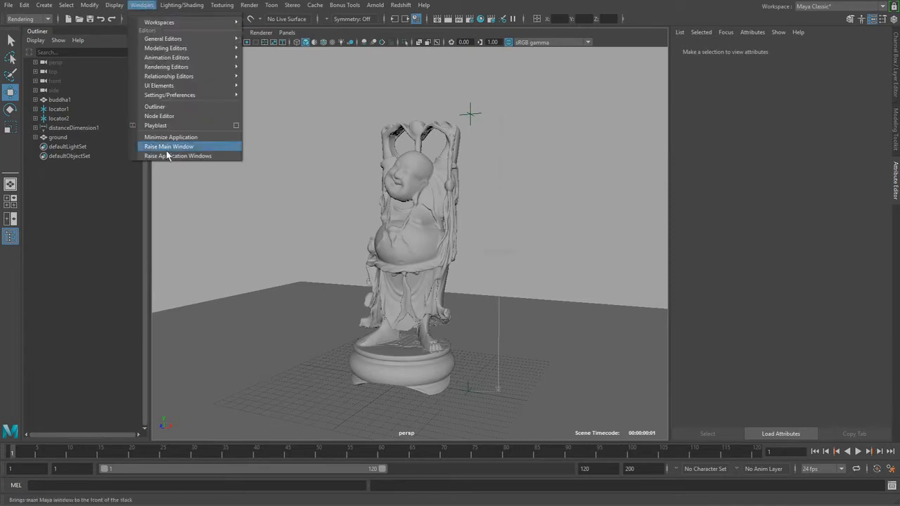
mouse_move(226, 99)
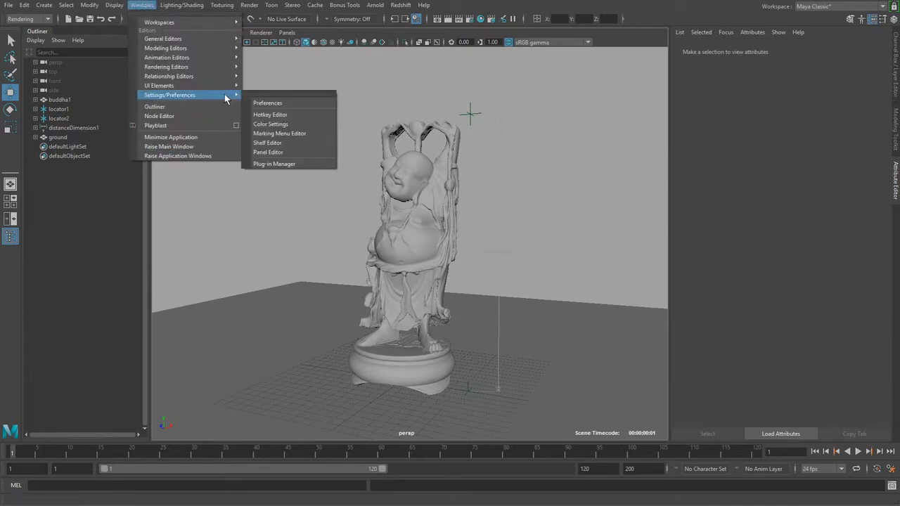
left_click(297, 115)
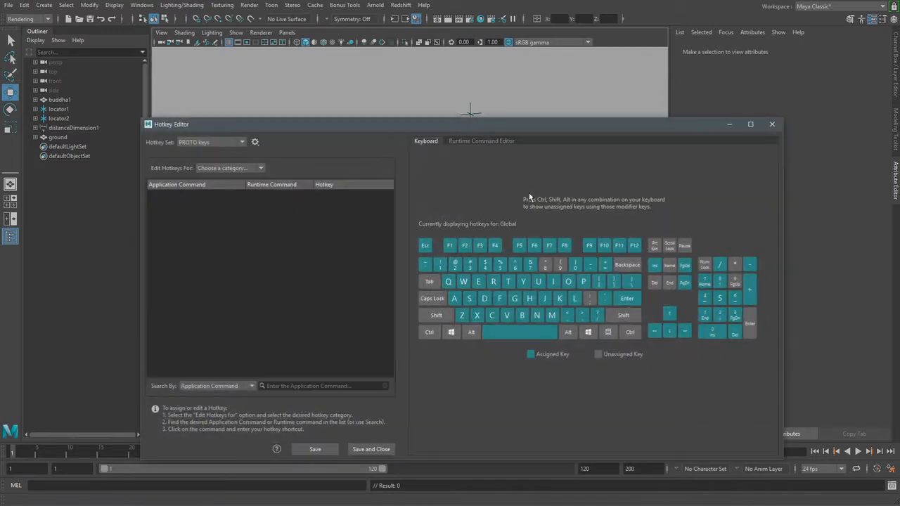
left_click_drag(472, 128, 457, 109)
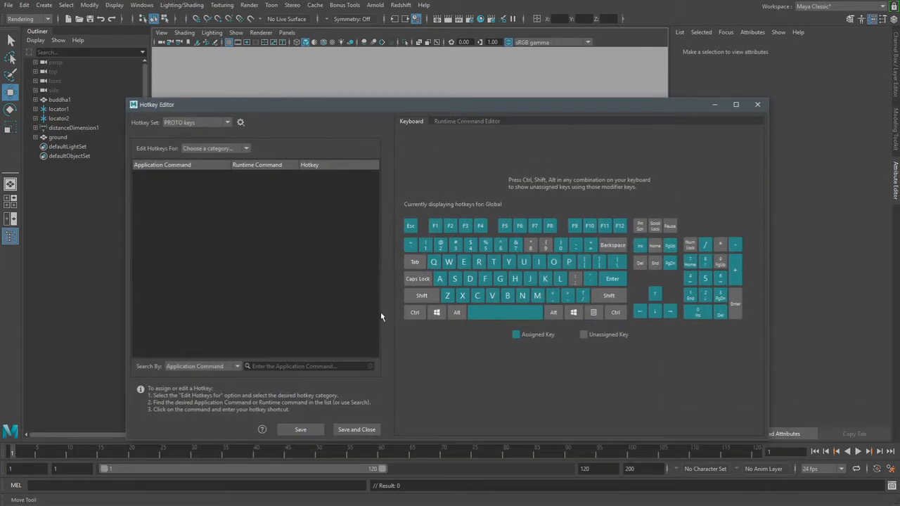
Check the duplicate and import options of the Maya Default hotkey set, and switch back to the PROTO keys set.
left_click(227, 123)
left_click(179, 141)
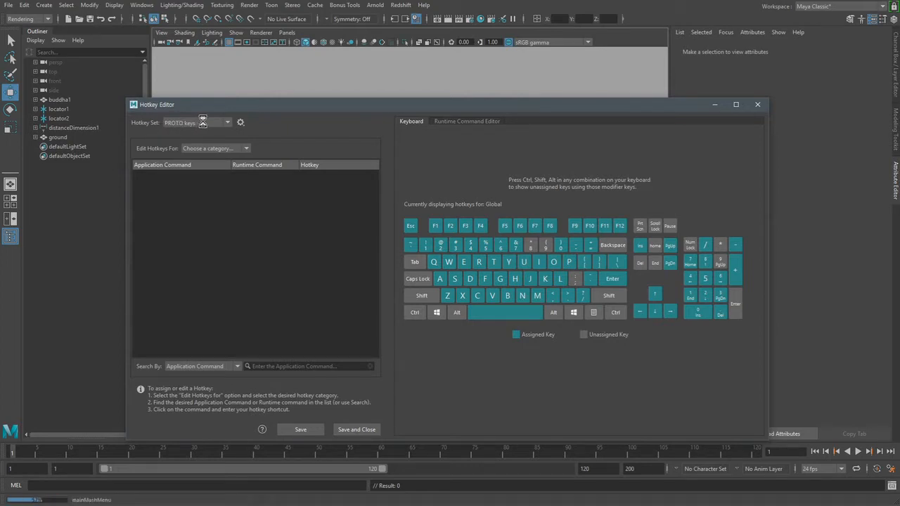
left_click(240, 122)
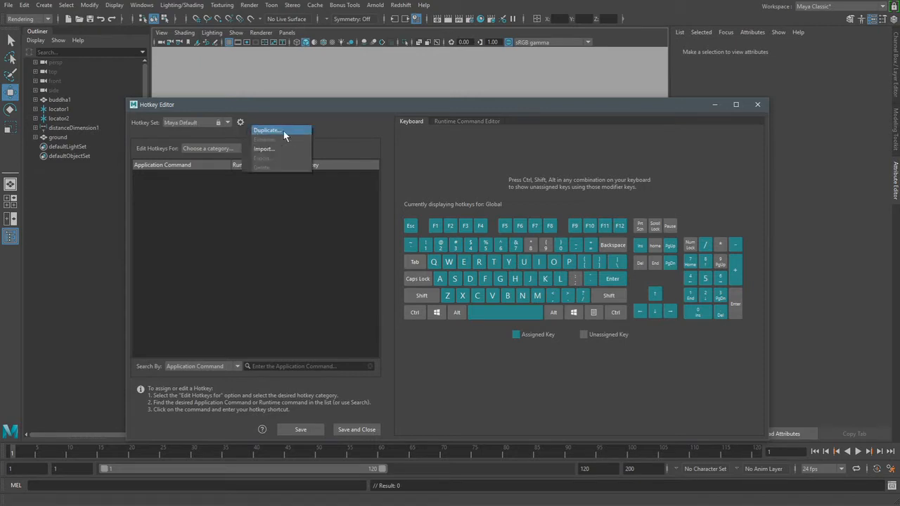
left_click(334, 131)
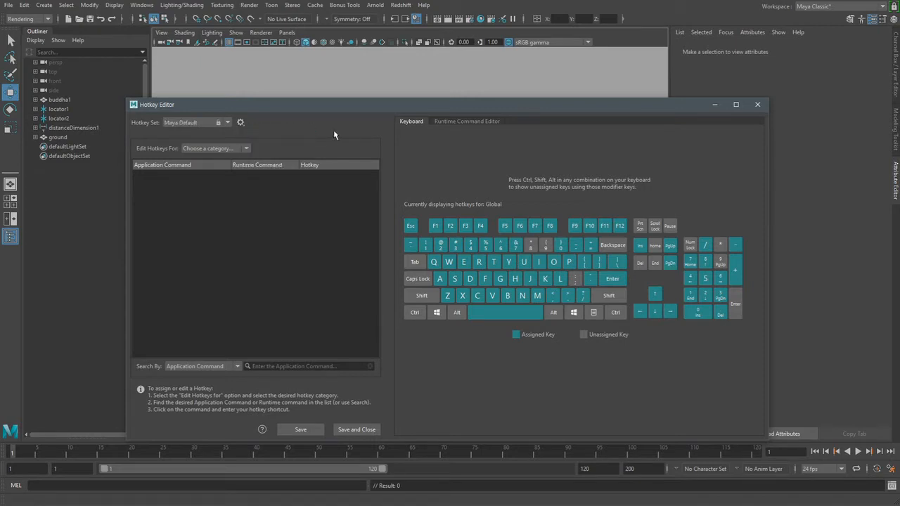
left_click(227, 123)
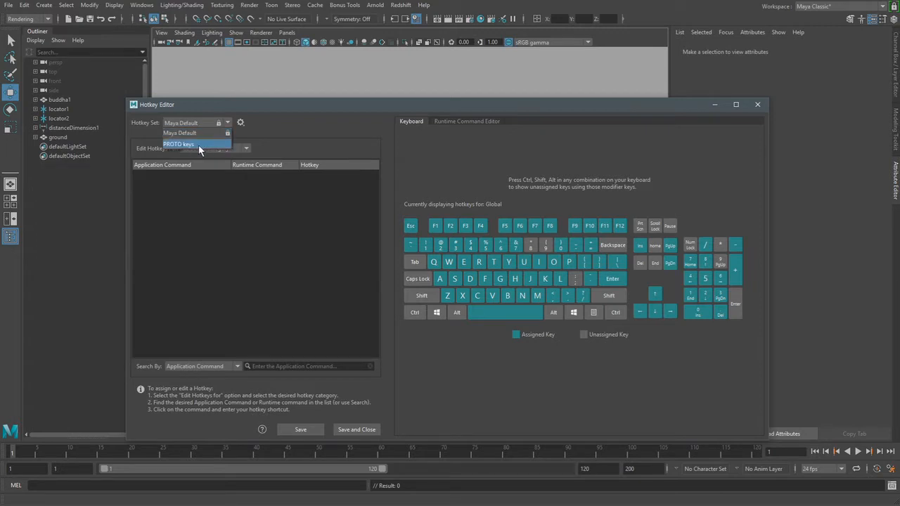
left_click(198, 145)
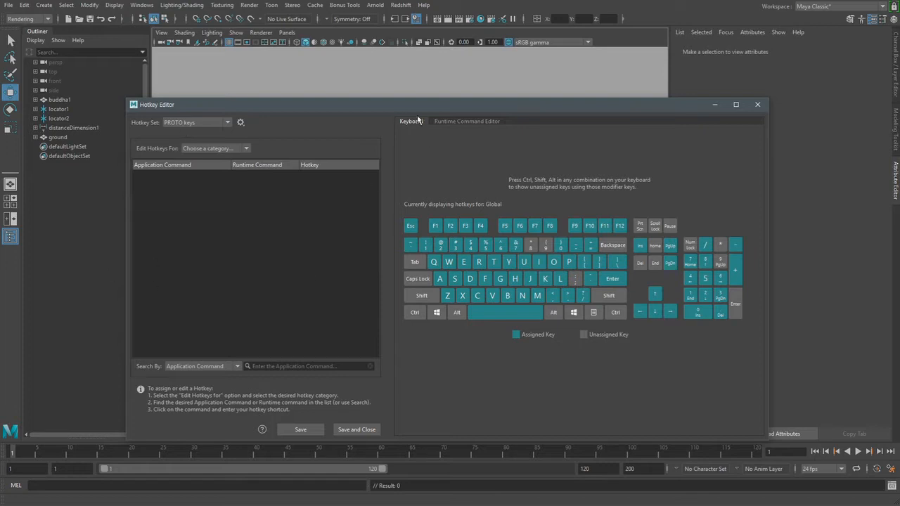
Select the Buddha statue and locate the Assign New Material command in the Rendering menu set.
left_click_drag(406, 105, 345, 354)
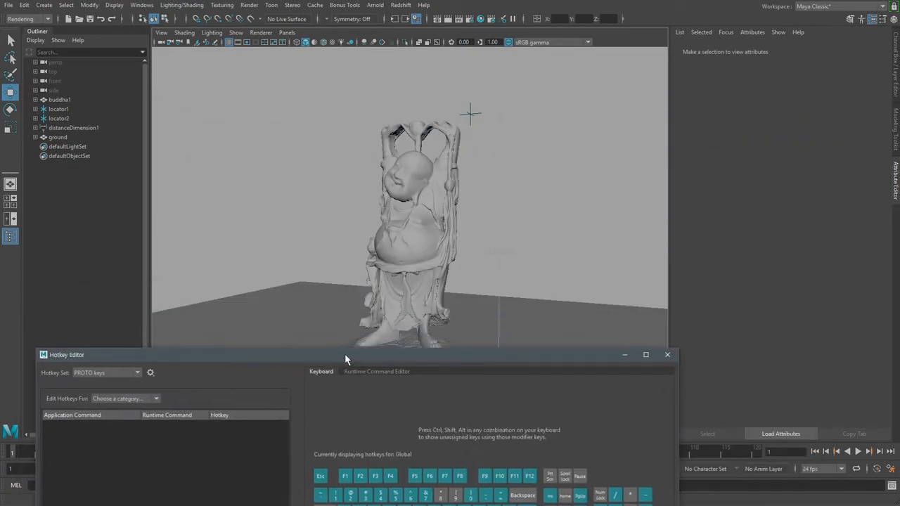
left_click(413, 218)
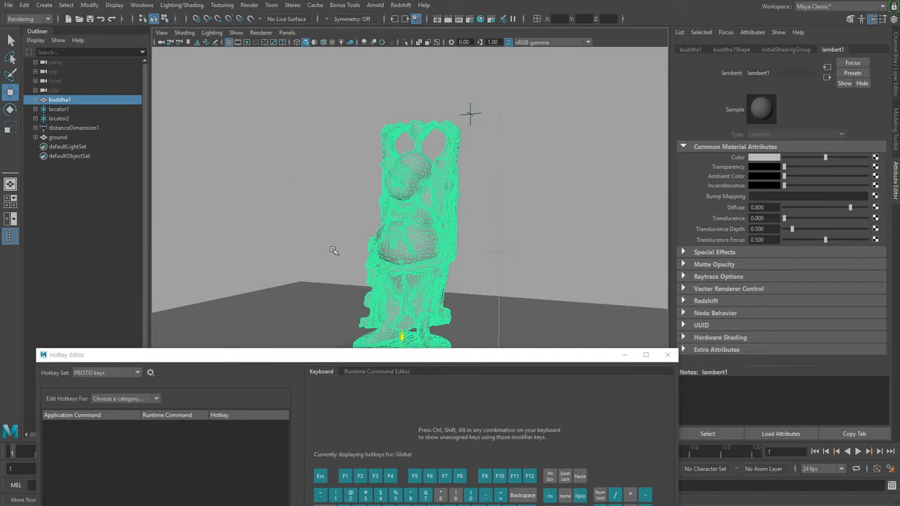
right_click_drag(348, 101, 235, 171)
left_click(29, 20)
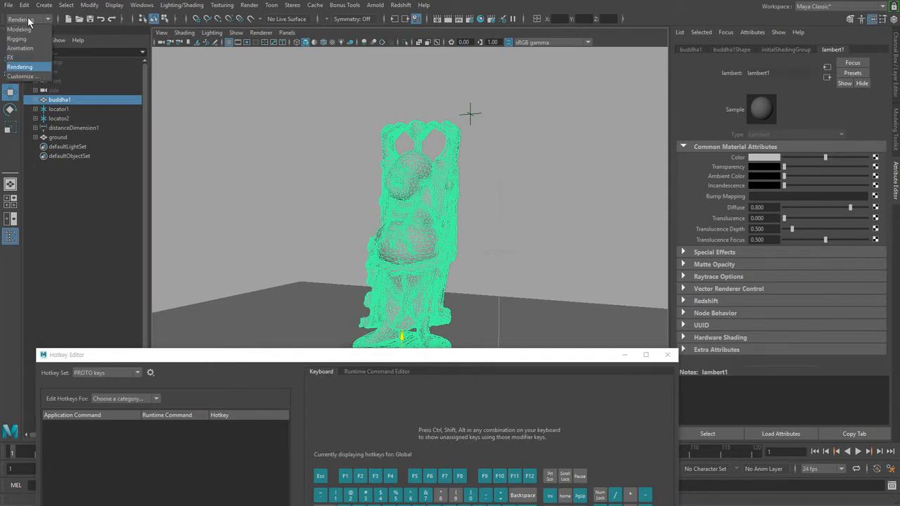
left_click(37, 68)
left_click(196, 8)
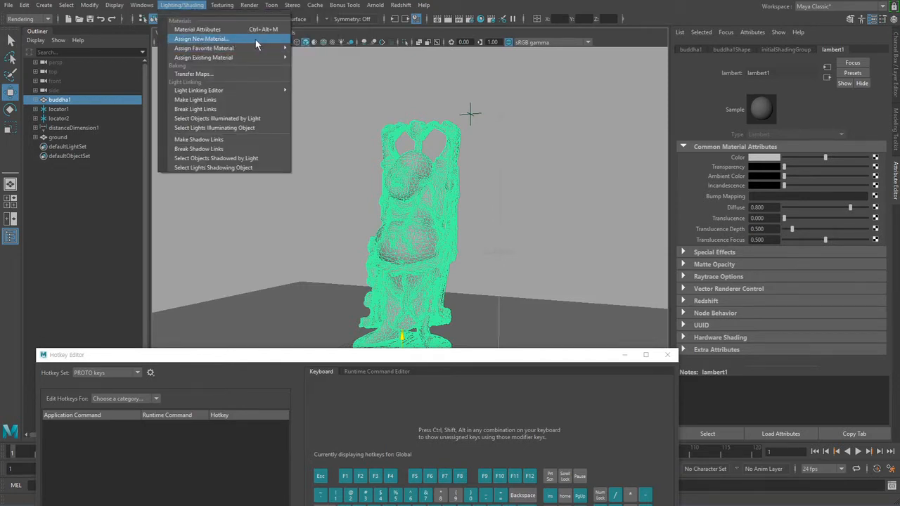
left_click(376, 357)
Search the Hotkey Editor's application commands for "material".
left_click_drag(376, 356, 422, 132)
left_click(309, 391)
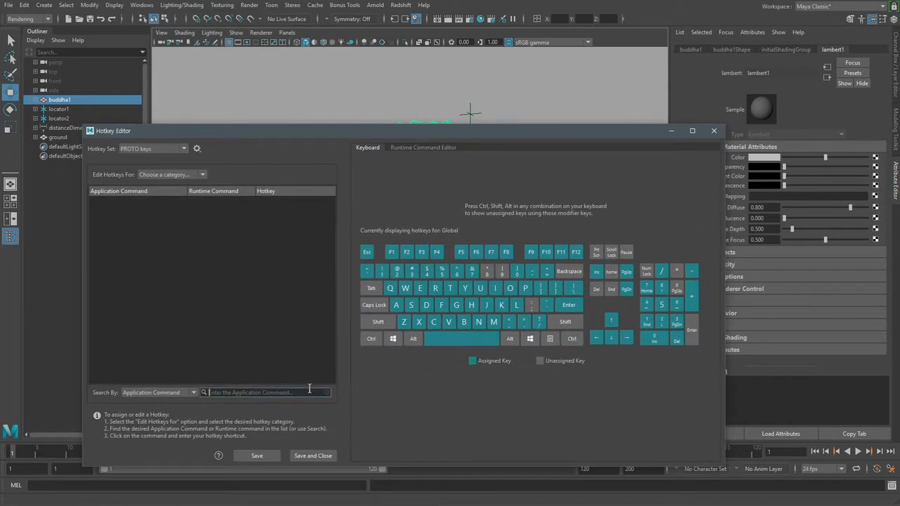
type("material")
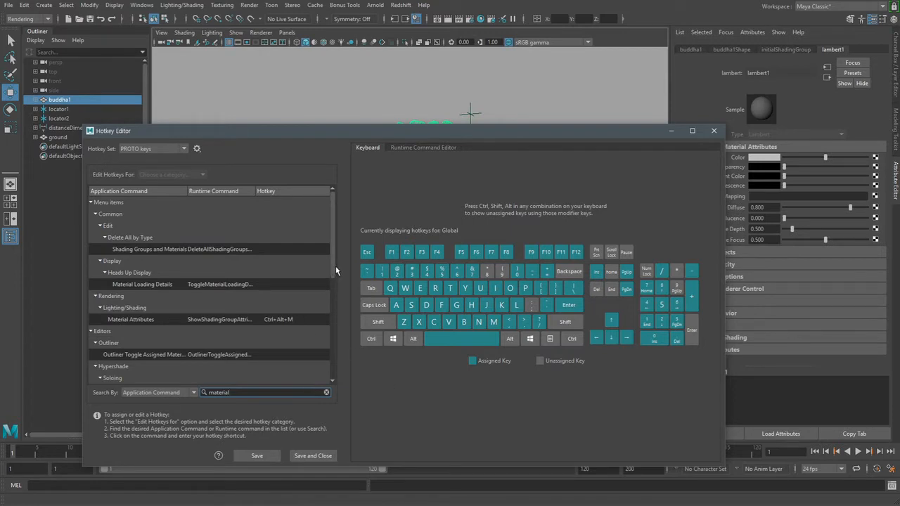
mouse_move(336, 265)
left_mouse_down()
mouse_move(333, 373)
mouse_move(324, 268)
left_mouse_up()
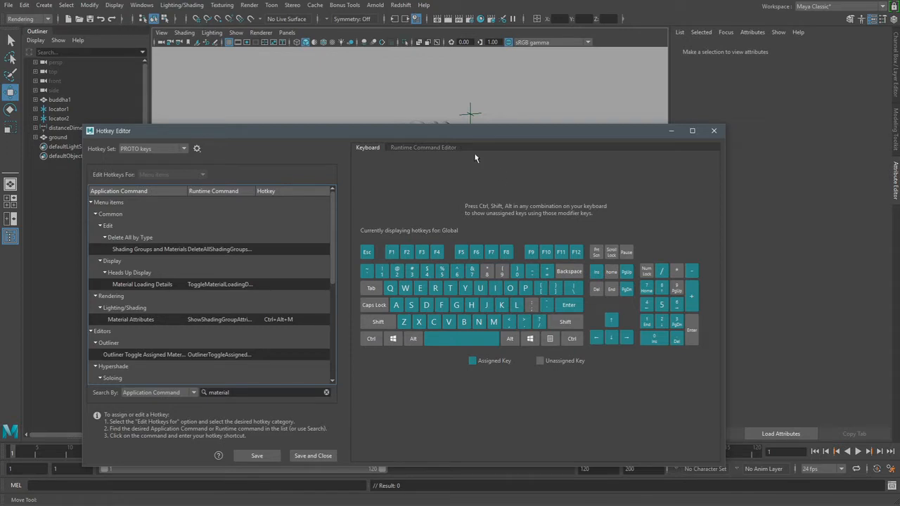
Start a new MEL runtime command containing the script createAssignNewMaterialTreeLister ""; and enlarge the script text.
left_click(408, 149)
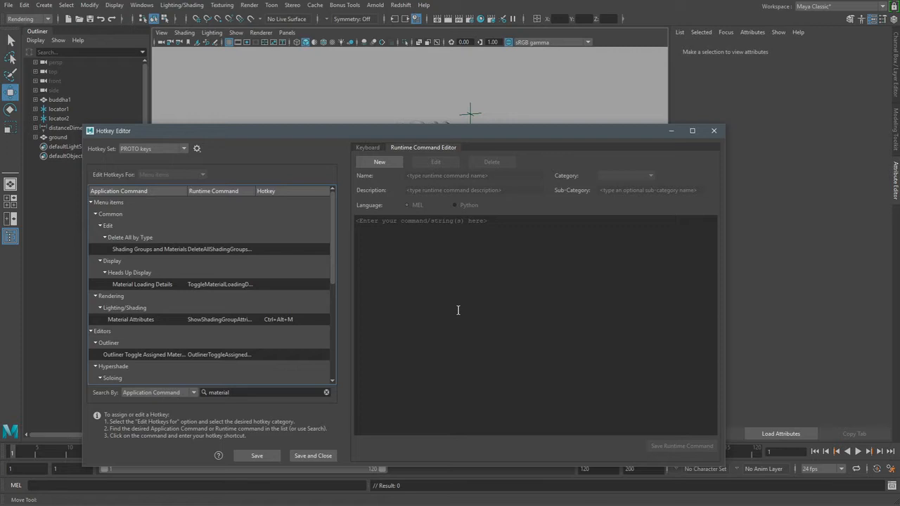
left_click(364, 166)
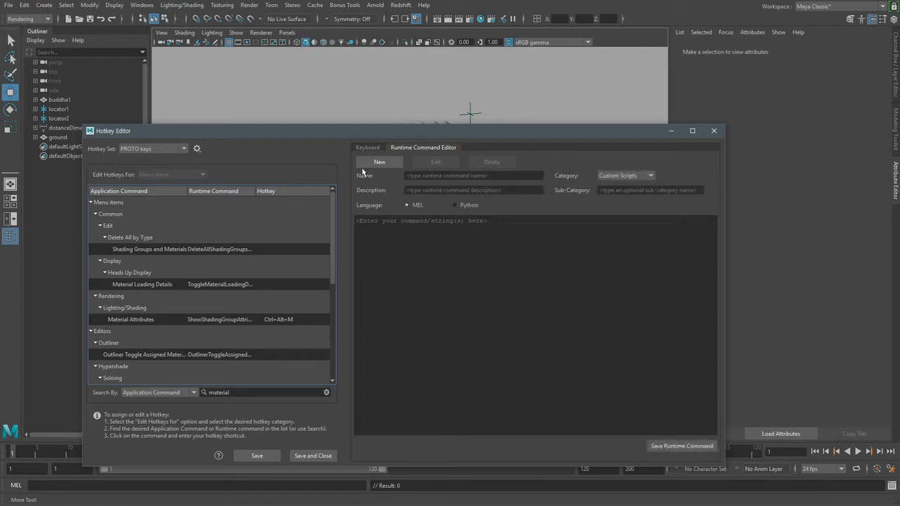
left_click(406, 225)
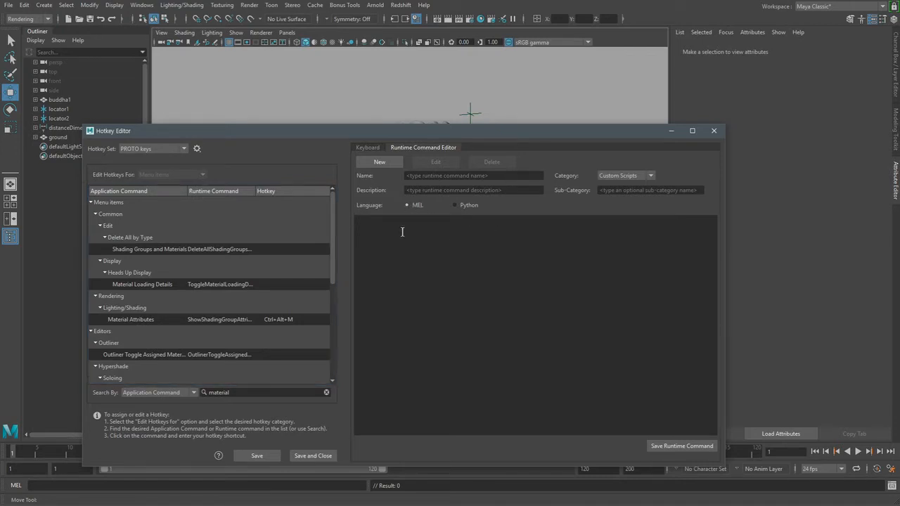
type("createAssignNewMaterialTreeLister \"\";")
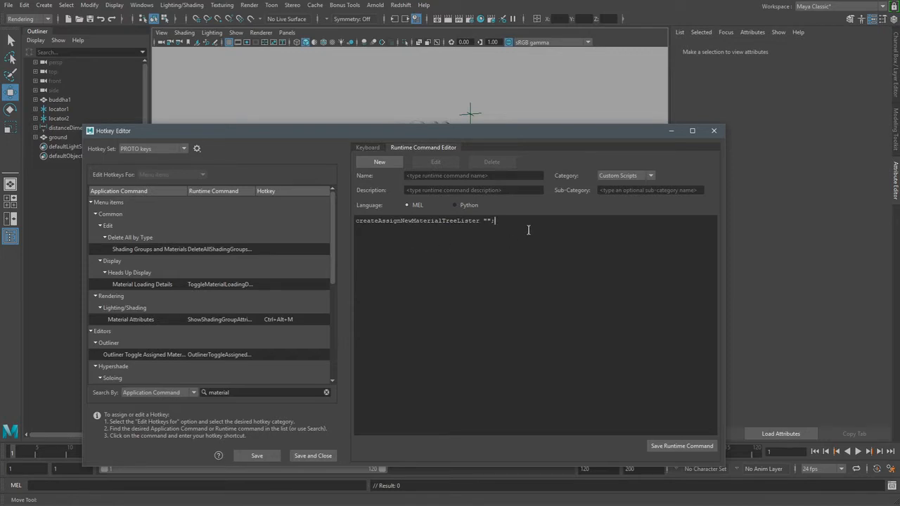
scroll(513, 235, "up", 5, "ctrl")
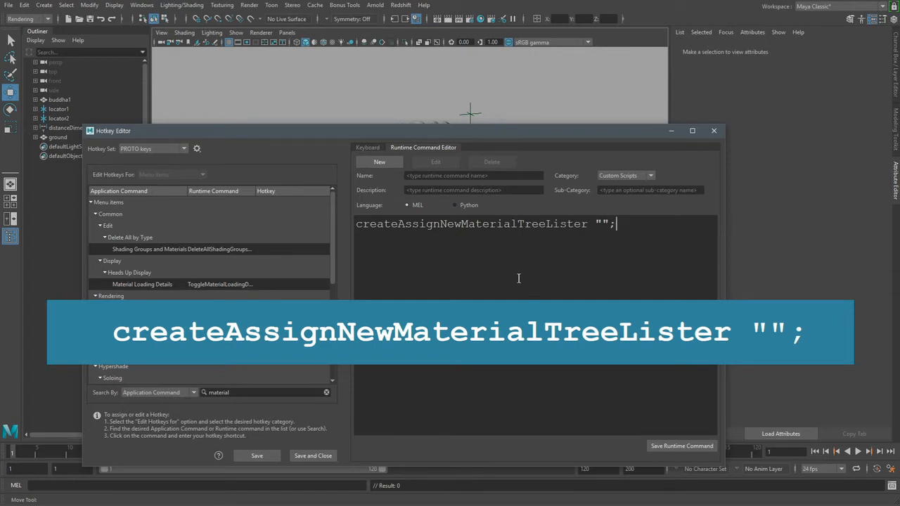
Adjust the script text to a readable size and review the createAssignNewMaterialTreeLister command and its empty quotes argument.
scroll(519, 279, "down", 1, "ctrl")
scroll(518, 278, "up", 2, "ctrl")
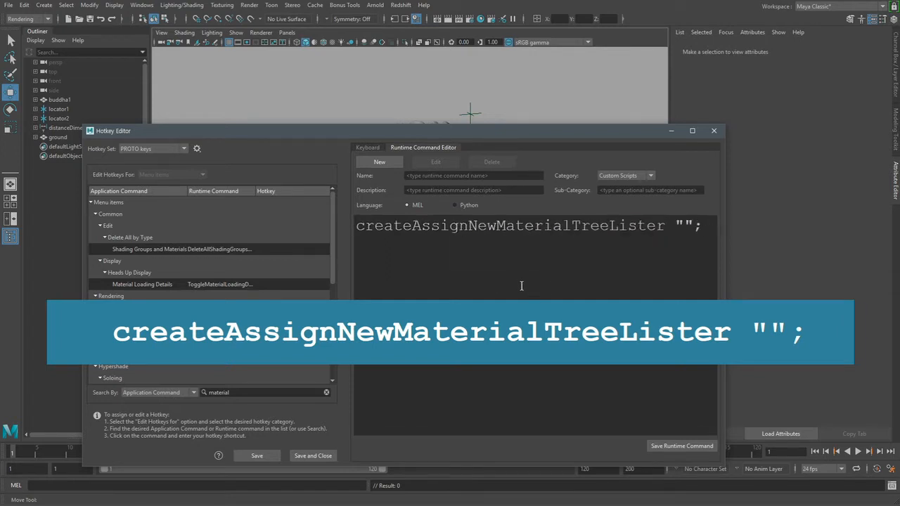
scroll(521, 286, "down", 4, "ctrl")
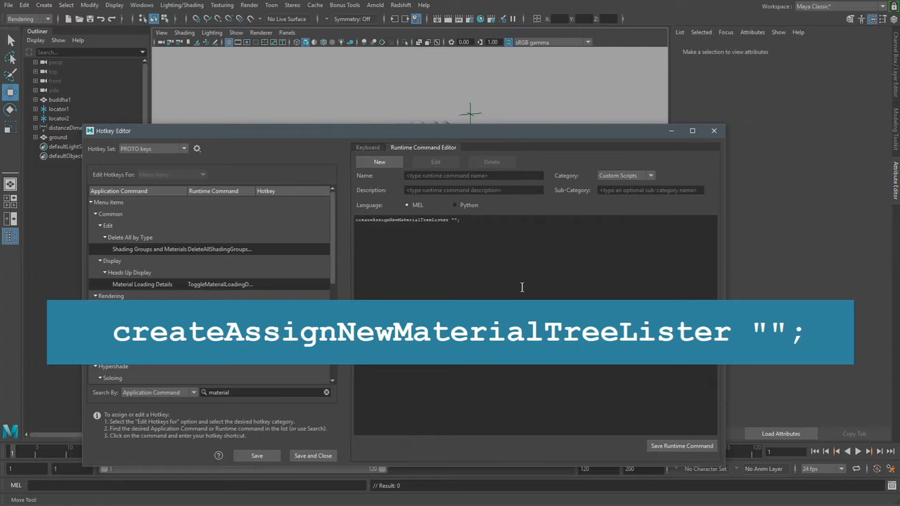
scroll(522, 286, "up", 4, "ctrl")
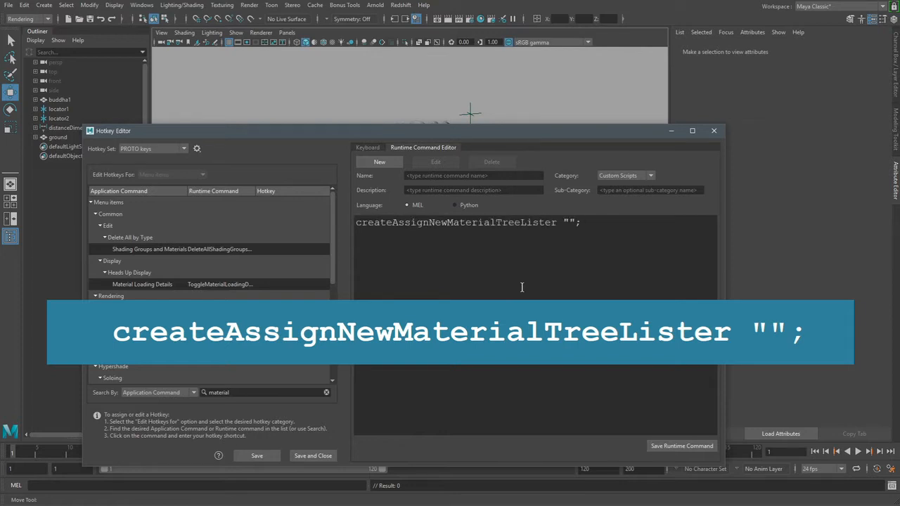
scroll(522, 287, "up", 3, "ctrl")
scroll(522, 285, "down", 4, "ctrl")
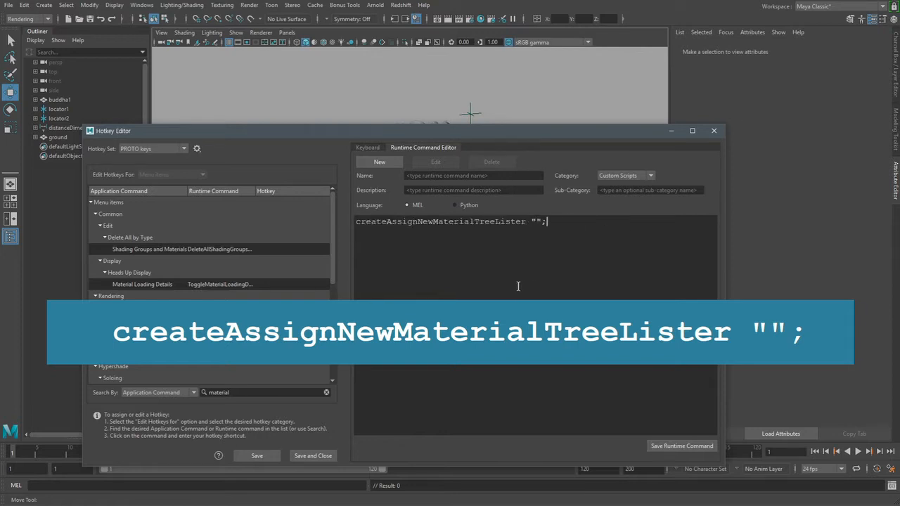
scroll(517, 286, "up", 1, "ctrl")
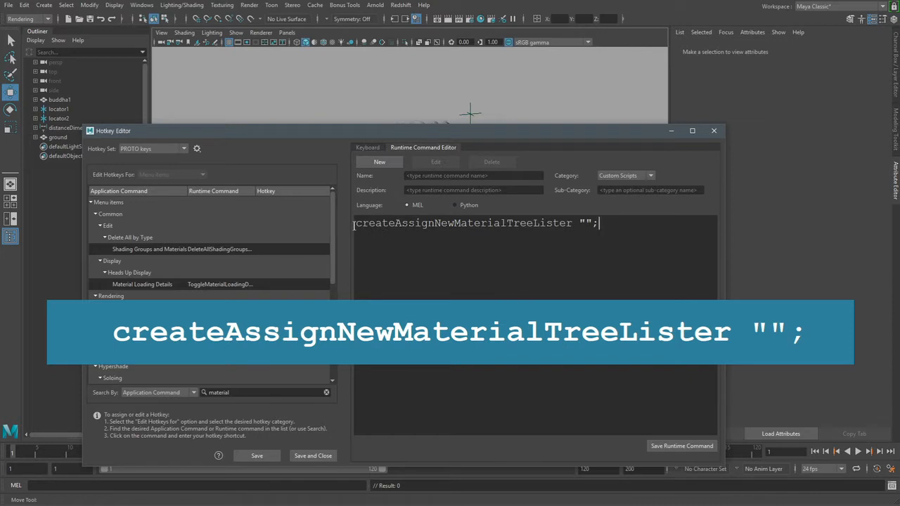
left_click_drag(357, 225, 574, 226)
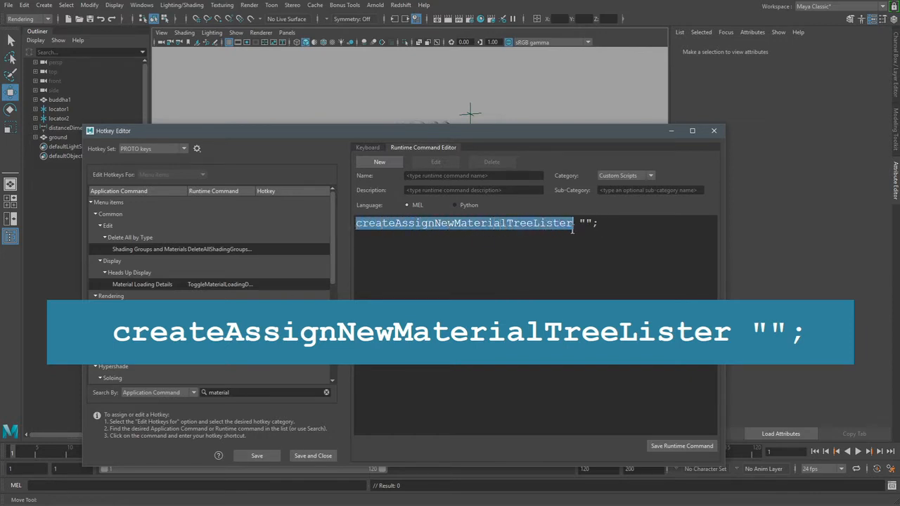
left_click(583, 227)
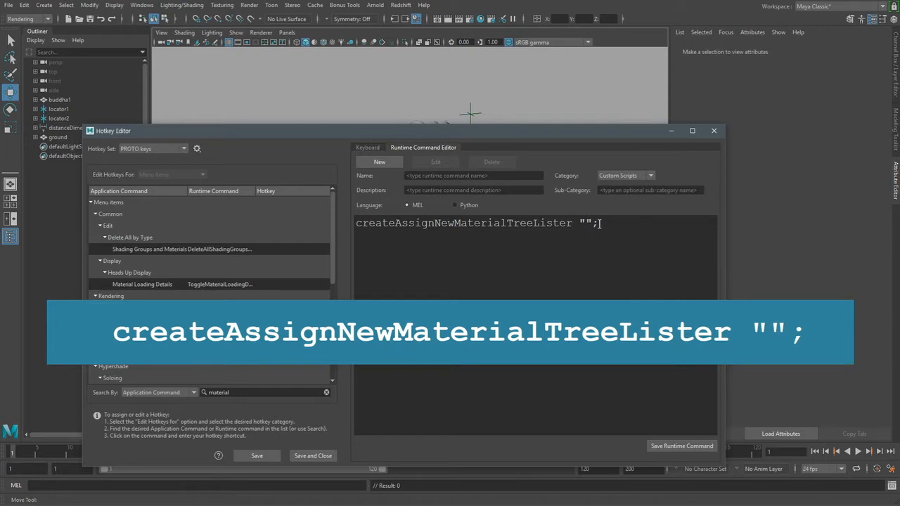
left_click(668, 241)
Move the Hotkey Editor aside, select the Buddha statue and locate Assign New Material among its context commands, and bring the editor back.
left_click_drag(485, 132, 457, 243)
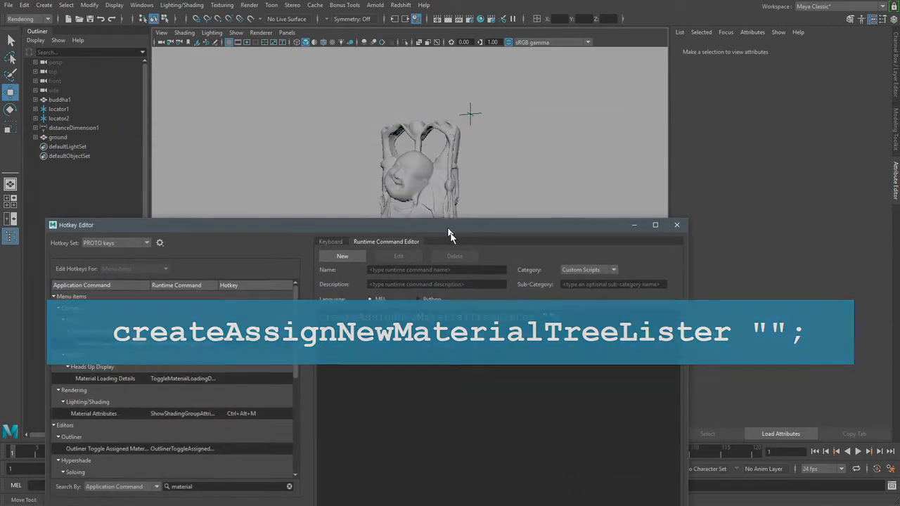
left_click(427, 170)
right_click(427, 170)
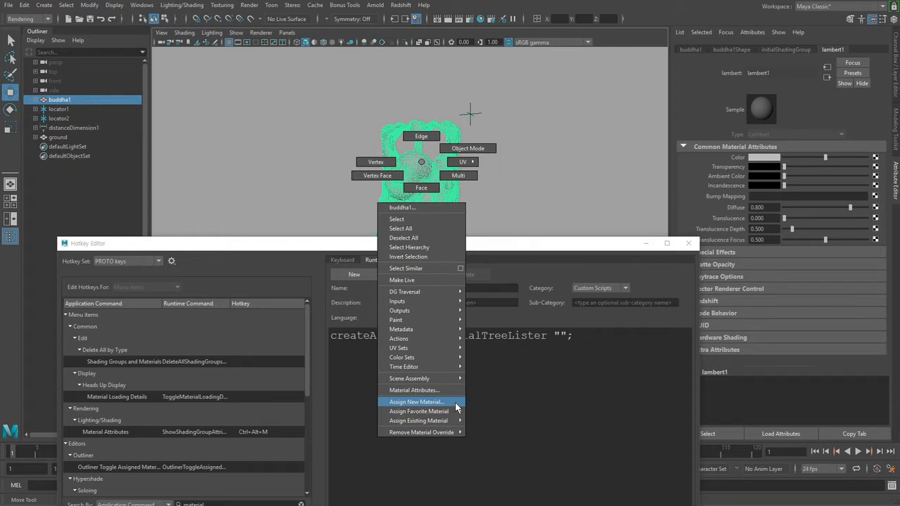
right_click_drag(455, 402, 585, 399)
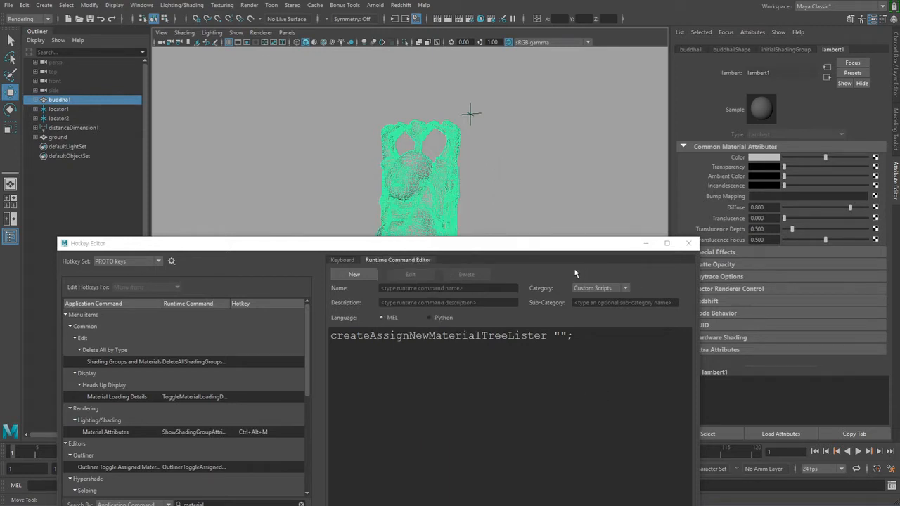
left_click_drag(494, 243, 568, 110)
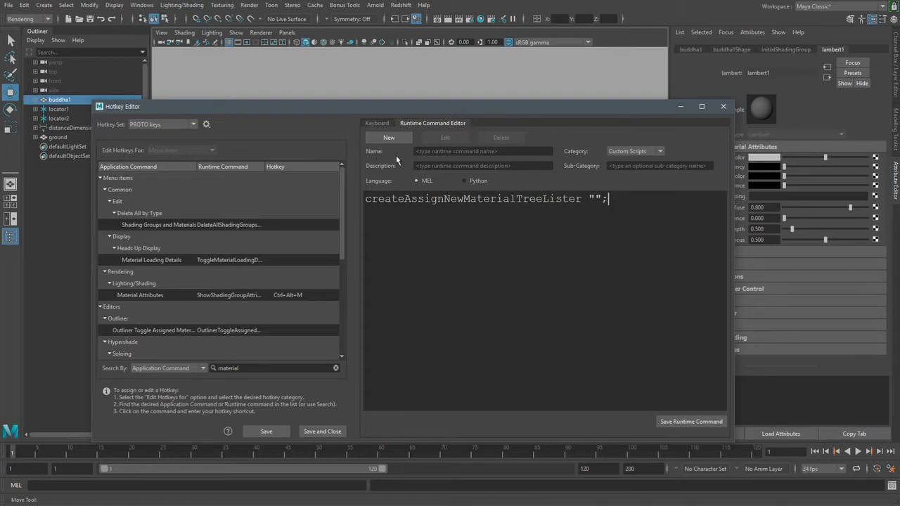
Name the runtime command assignNewMaterial_PROTO and save it in the Custom Scripts category.
left_click(422, 154)
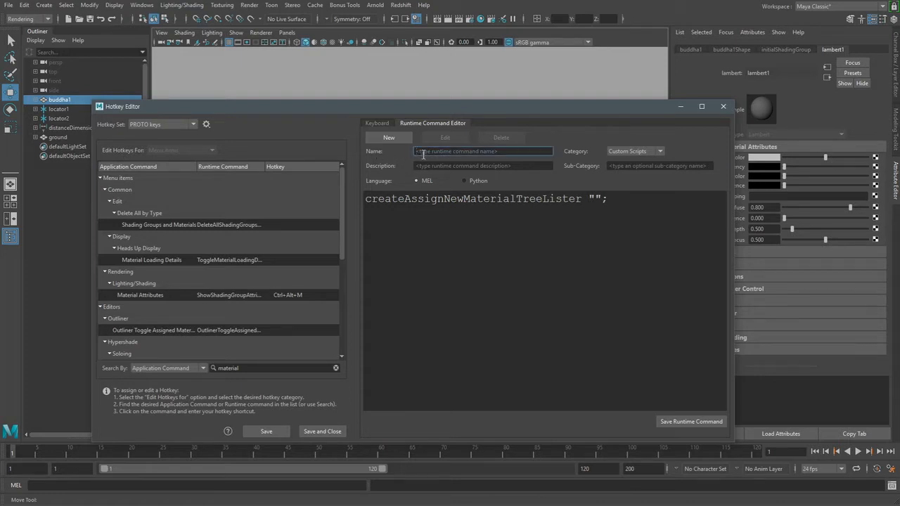
type("assignNewMaterial_PROTO")
key("ctrl+a")
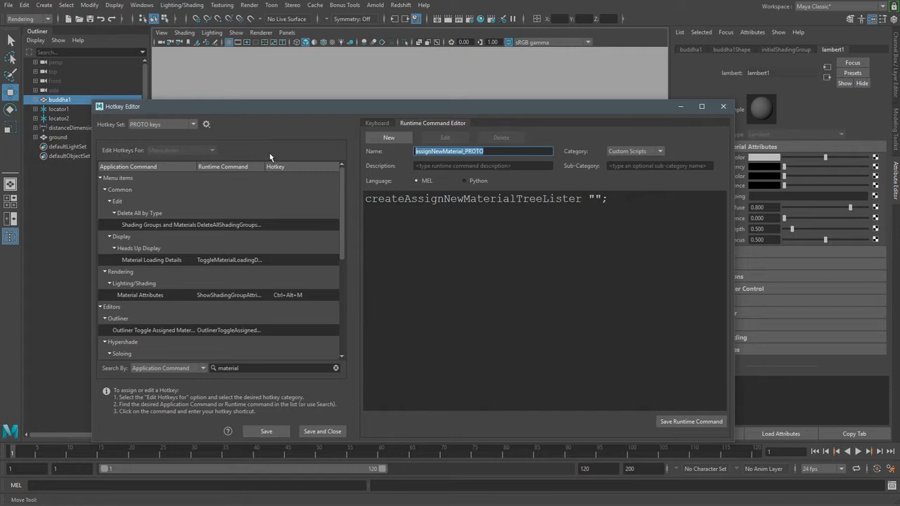
left_click(487, 152)
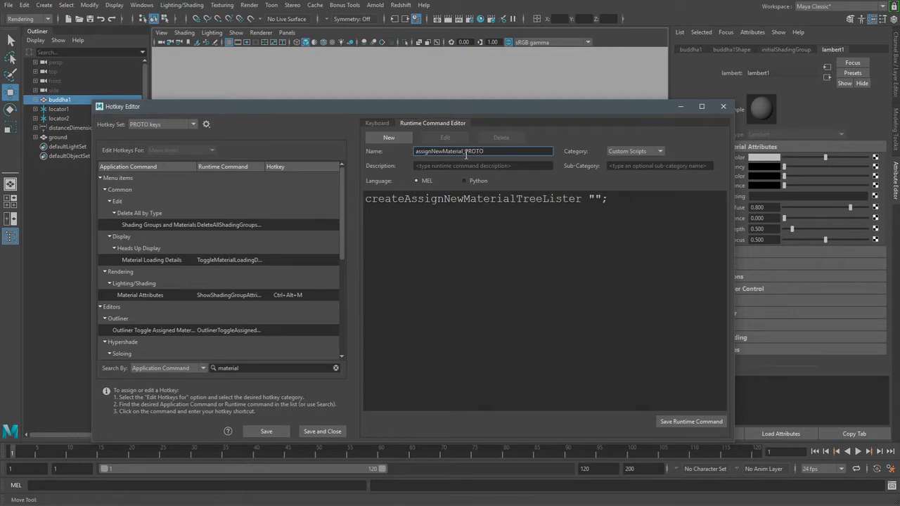
left_click_drag(464, 153, 502, 154)
left_click(502, 154)
left_click(682, 423)
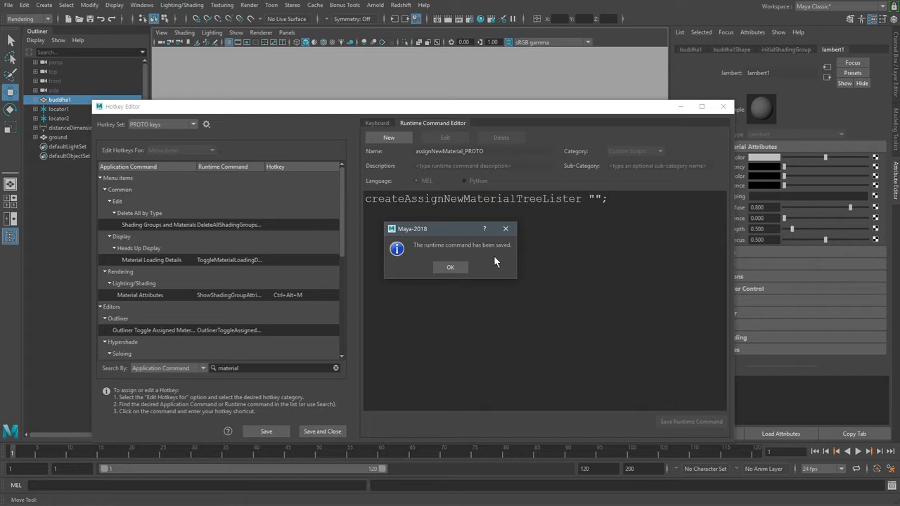
left_click(450, 267)
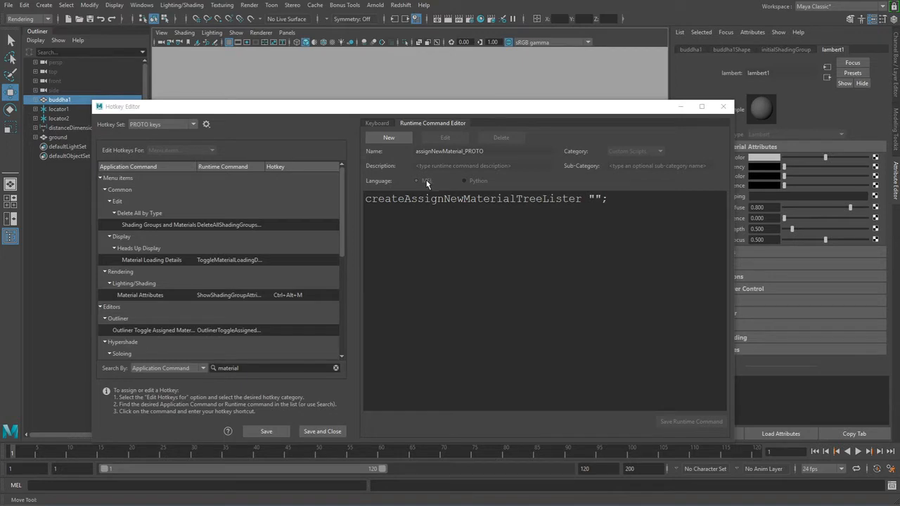
Return to the keyboard view, clear the "material" search and list the hotkeys for Custom Scripts.
left_click(378, 123)
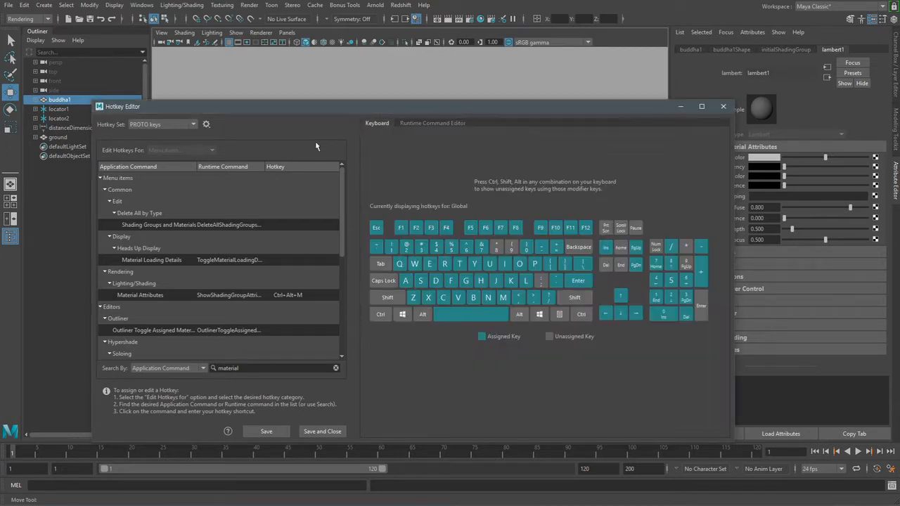
left_click(335, 367)
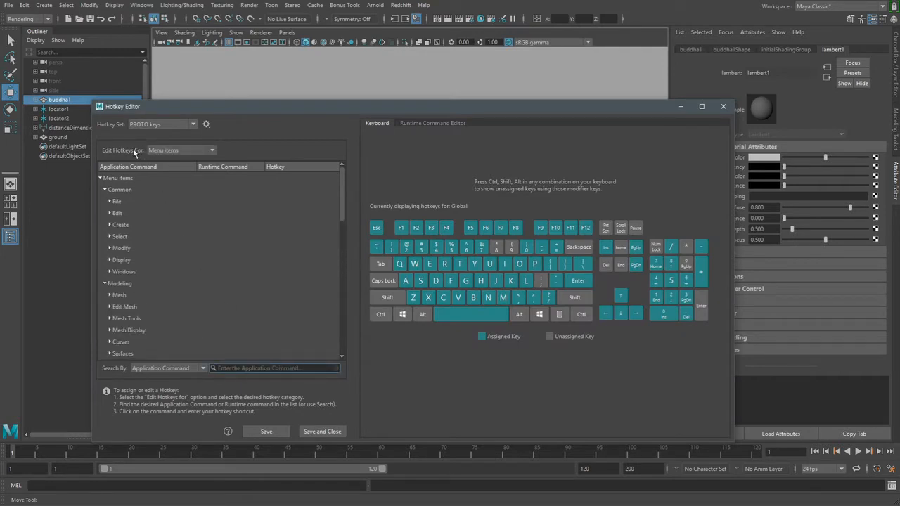
left_click(187, 150)
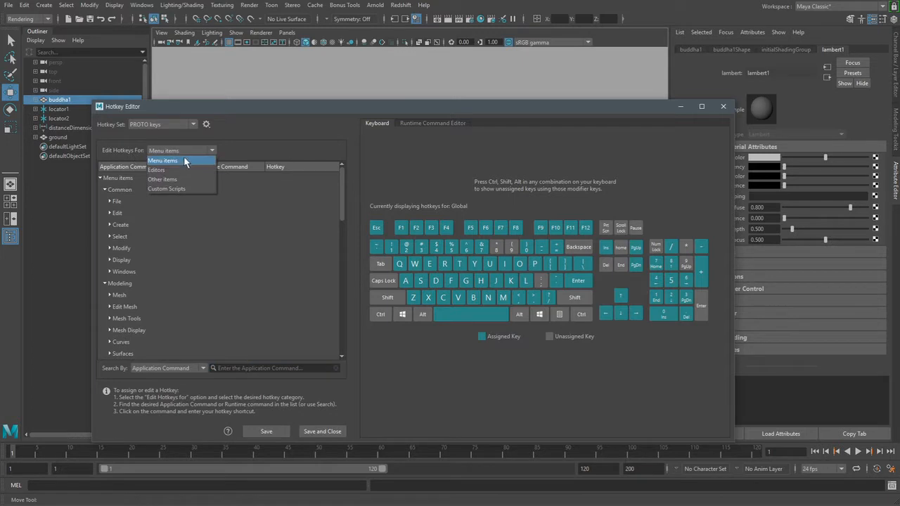
left_click(182, 190)
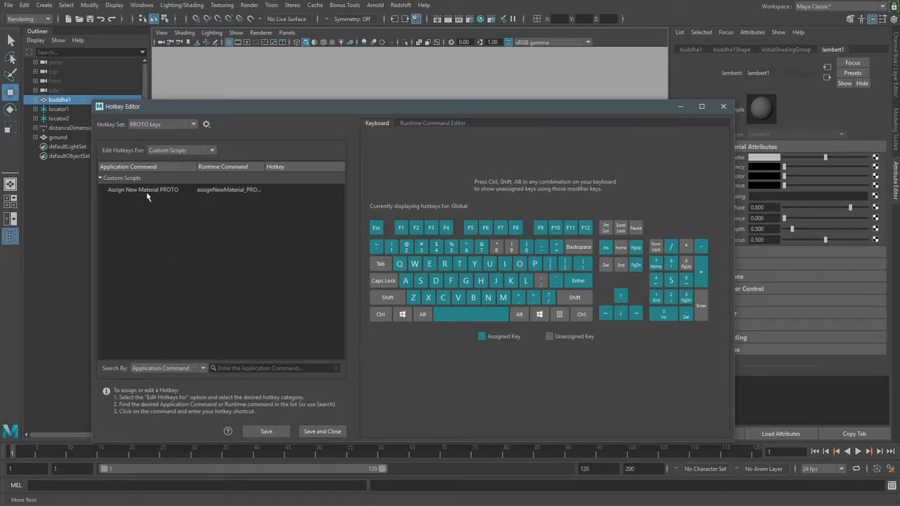
Check the free Ctrl+Alt combinations, assign Ctrl+Alt+N to the Assign New Material PROTO command and save the hotkey set.
left_click(157, 193)
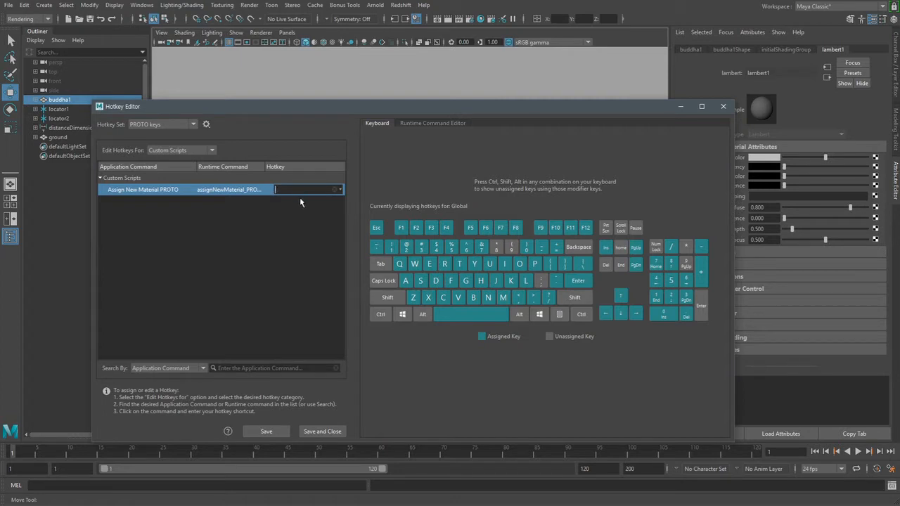
key("ctrl+alt")
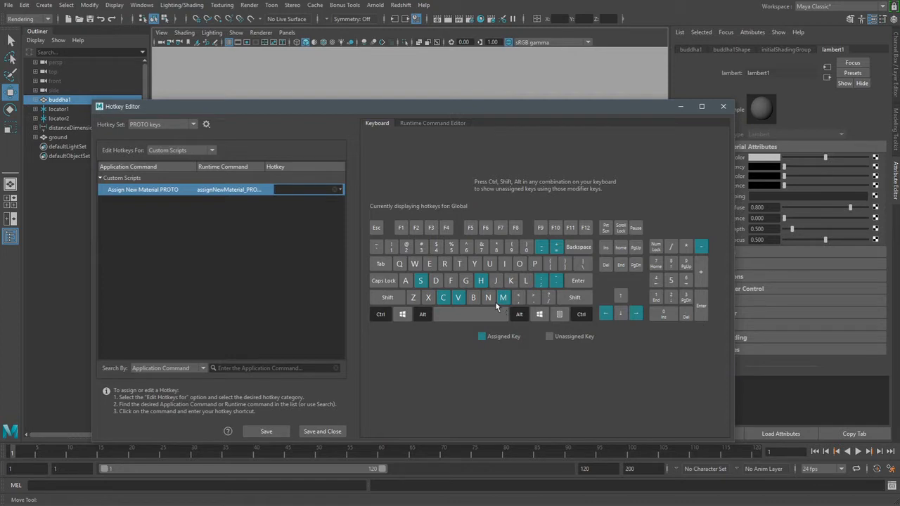
mouse_move(503, 304)
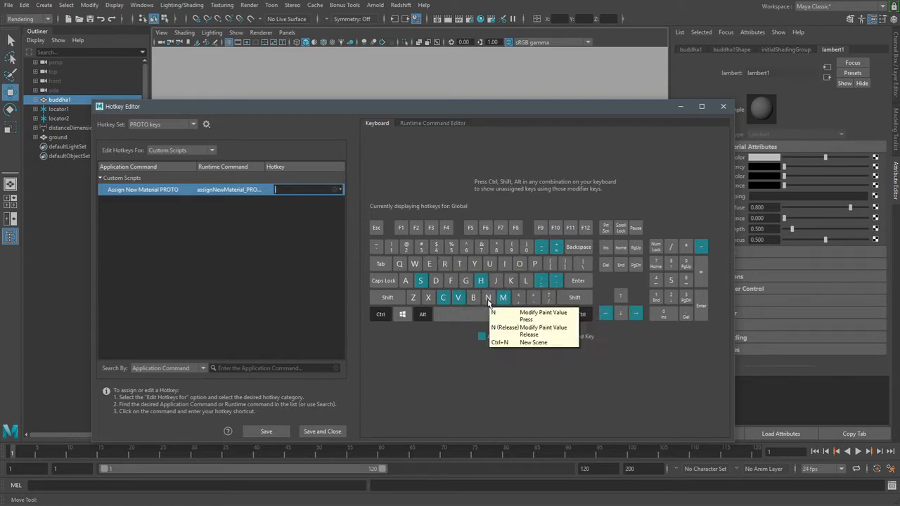
left_click(288, 191)
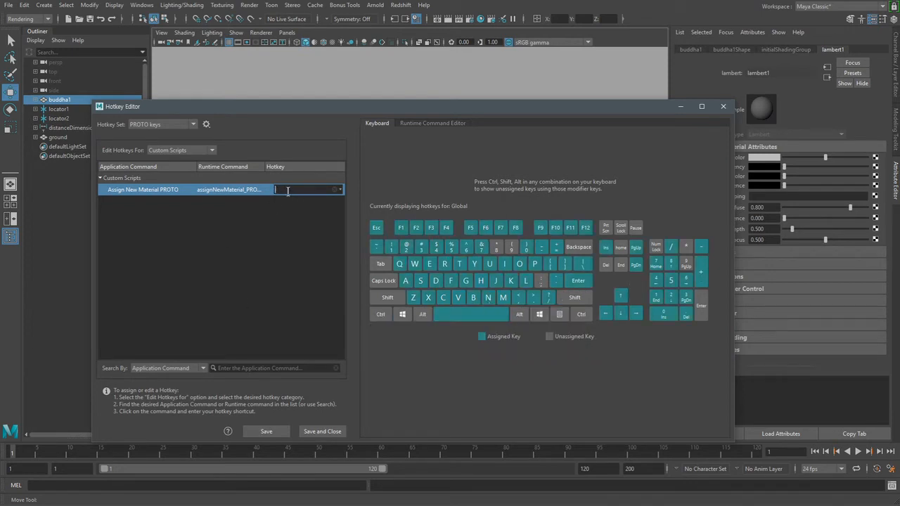
key("ctrl+alt+n")
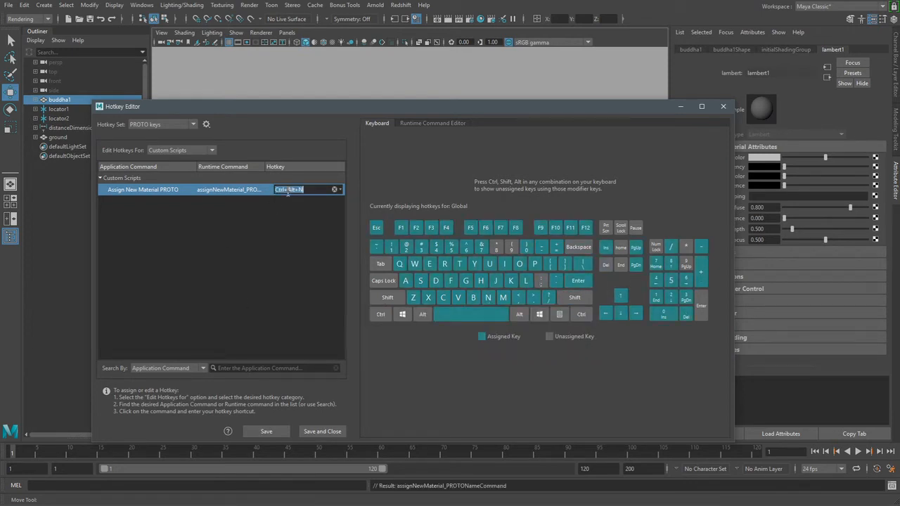
left_click(276, 433)
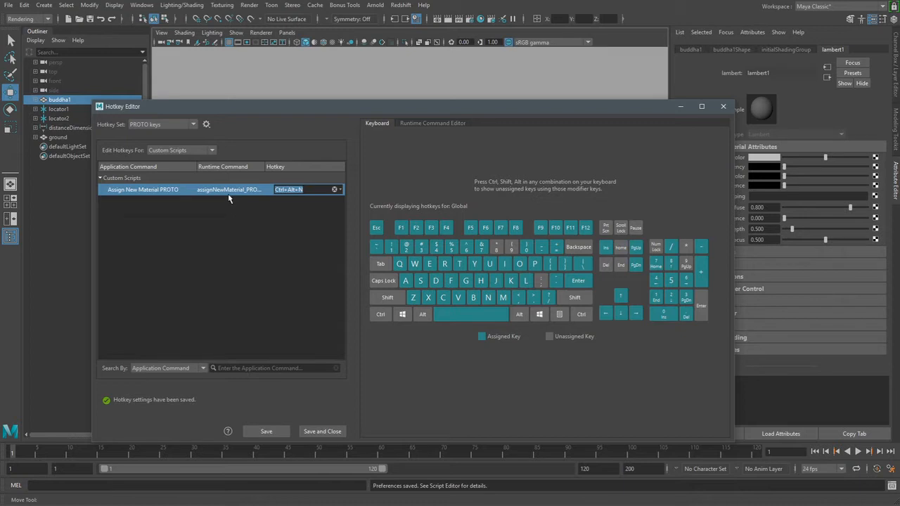
Review the script stored in the Assign New Material PROTO runtime command.
left_click(167, 192)
left_click(436, 126)
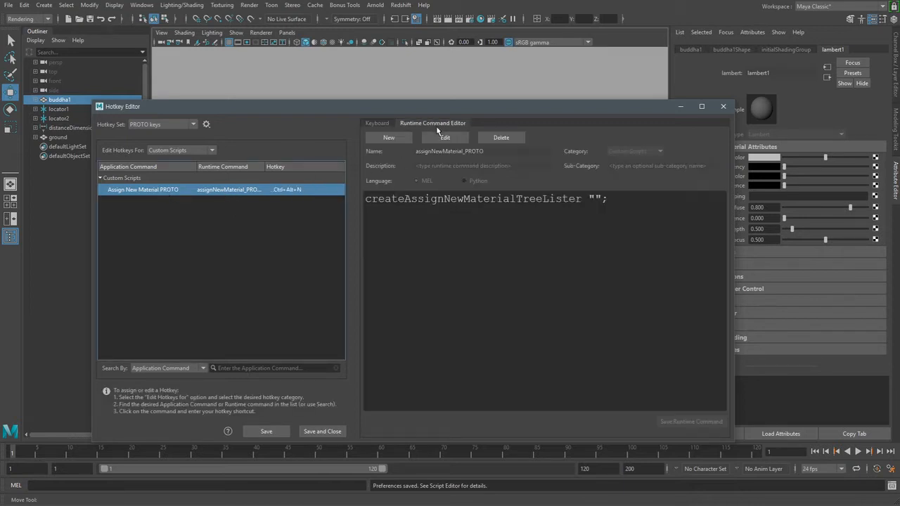
left_click_drag(615, 201, 214, 201)
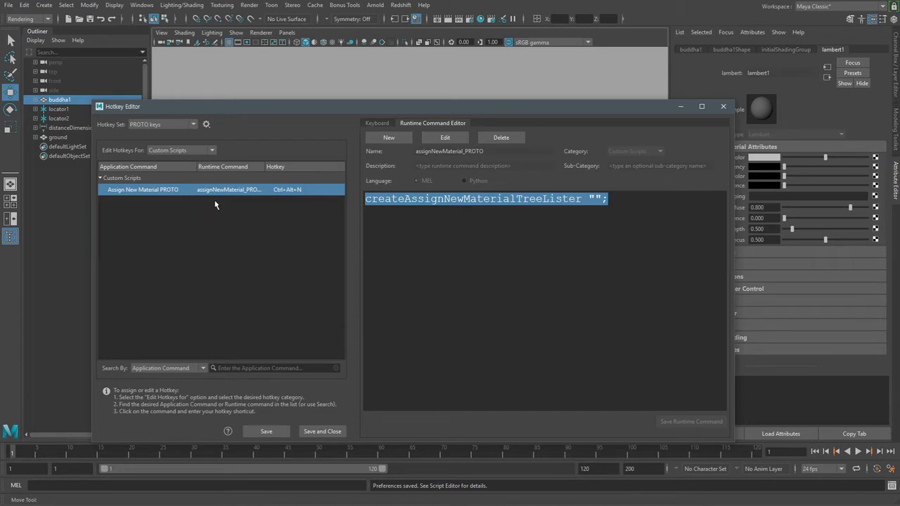
Minimize the Hotkey Editor, reselect the Buddha statue and test the custom hotkey that opens the Assign New Material window.
left_click(682, 107)
left_click(538, 192)
left_click(432, 209)
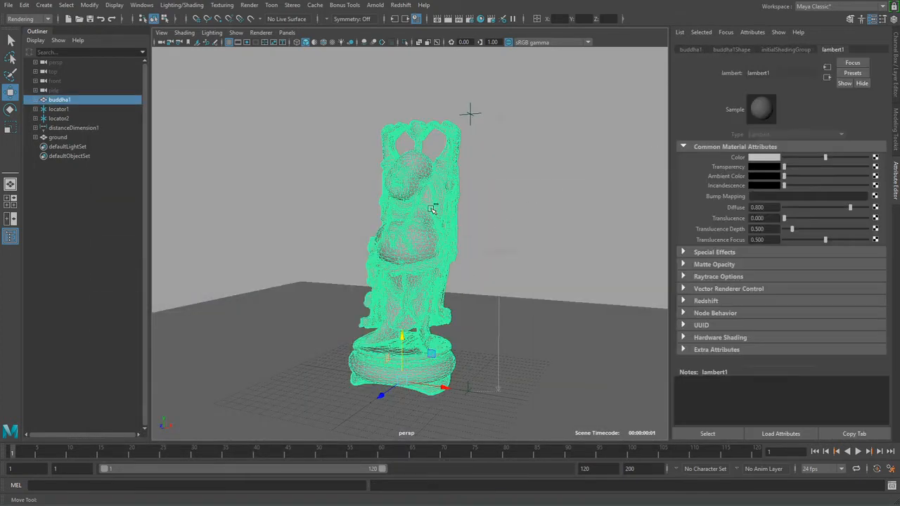
key("ctrl+m")
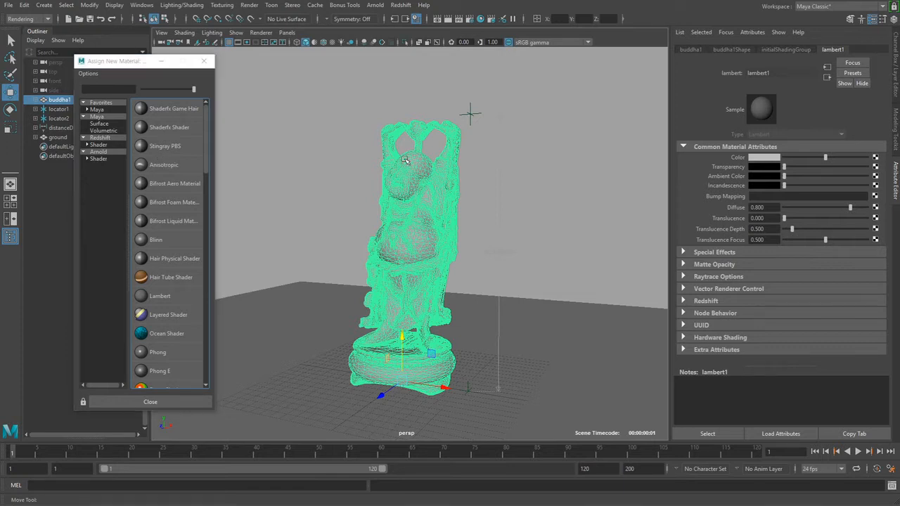
Compare the hotkey with the statue's context commands for assigning materials, close the Assign New Material window and deselect the statue.
right_click(404, 159)
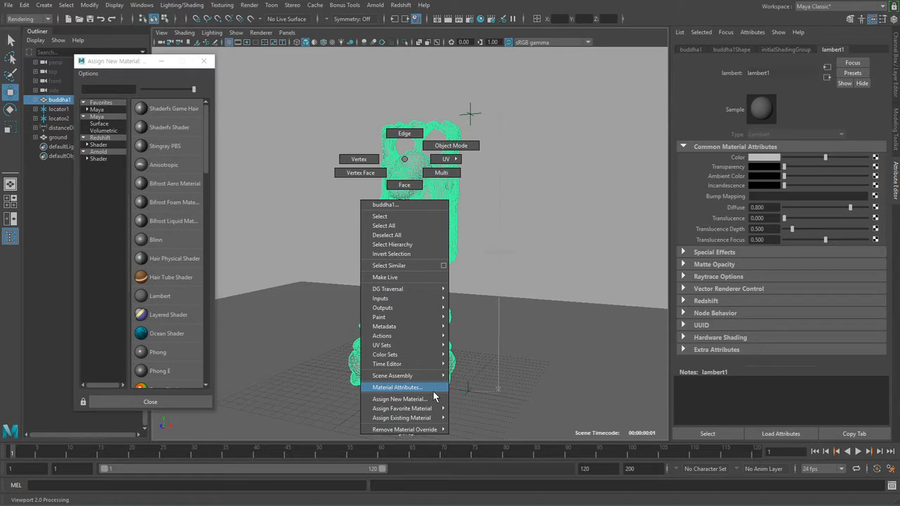
left_click(405, 162)
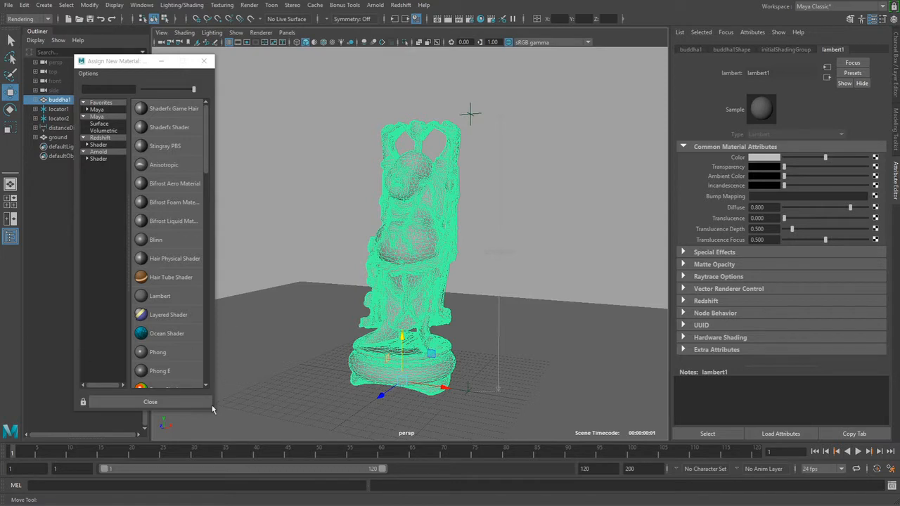
right_click(394, 222)
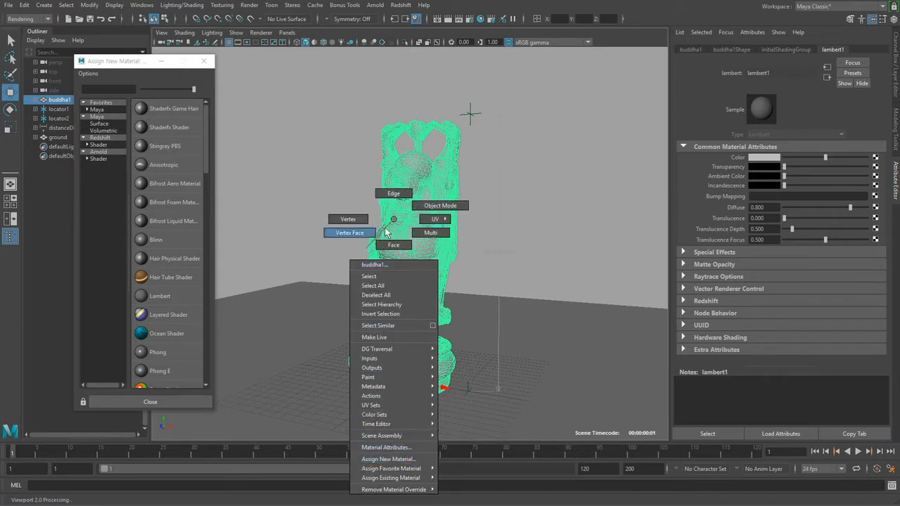
right_click_drag(394, 222, 394, 221)
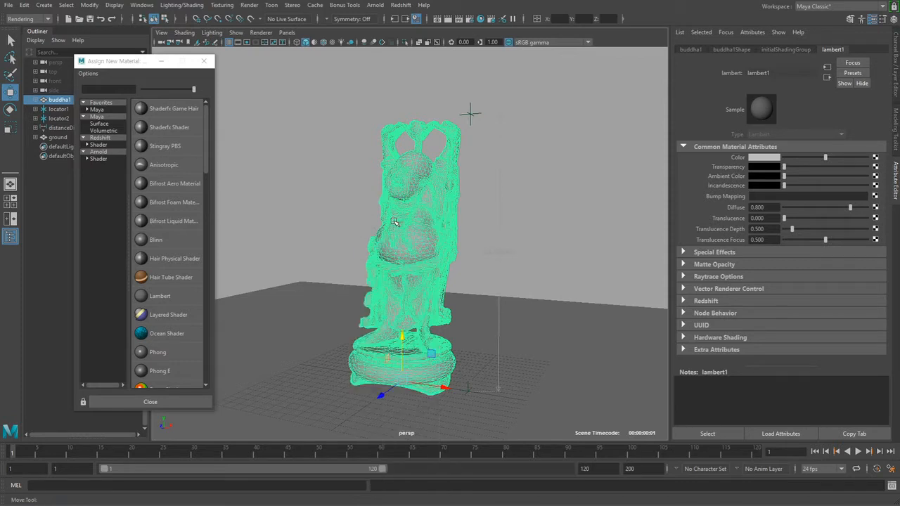
left_click(204, 62)
left_click(259, 173)
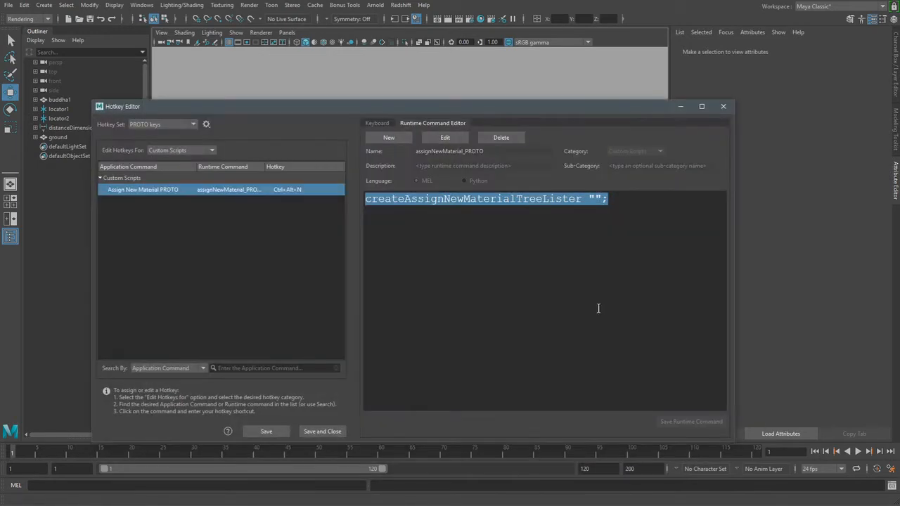
Close the Hotkey Editor and assign a new Arnold aiStandardSurface material to the Buddha statue.
left_click(726, 108)
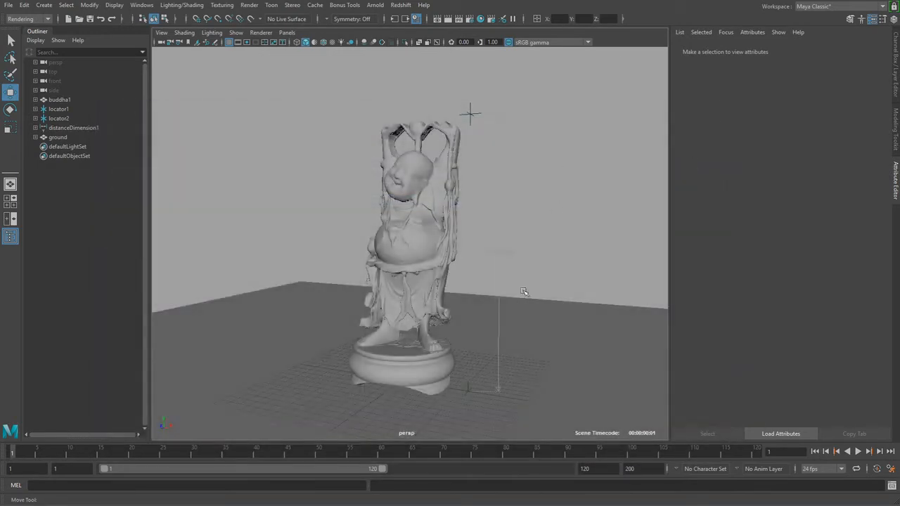
left_click_drag(523, 293, 453, 304, "alt")
left_click(431, 203)
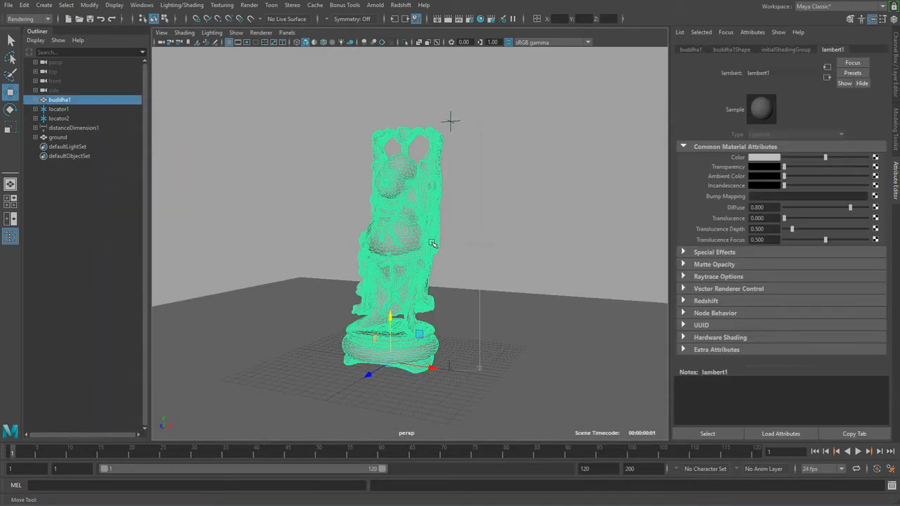
key("alt+m")
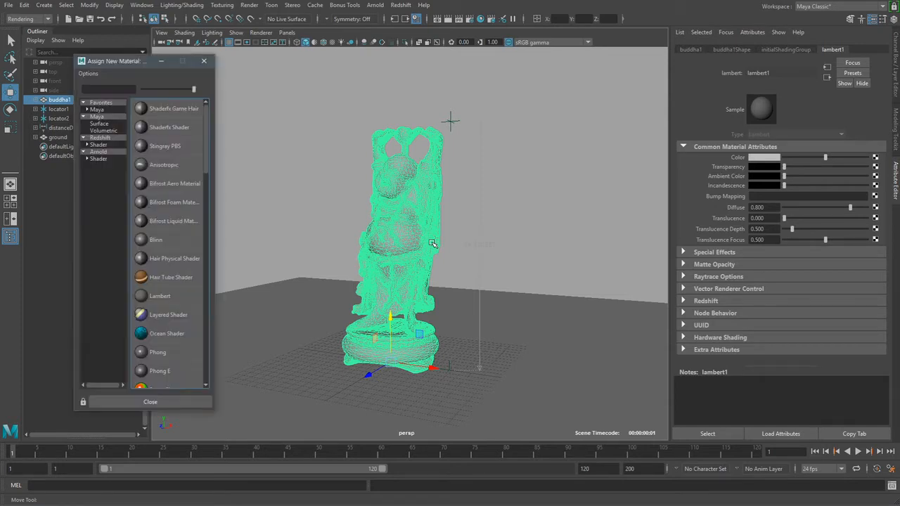
left_click(99, 161)
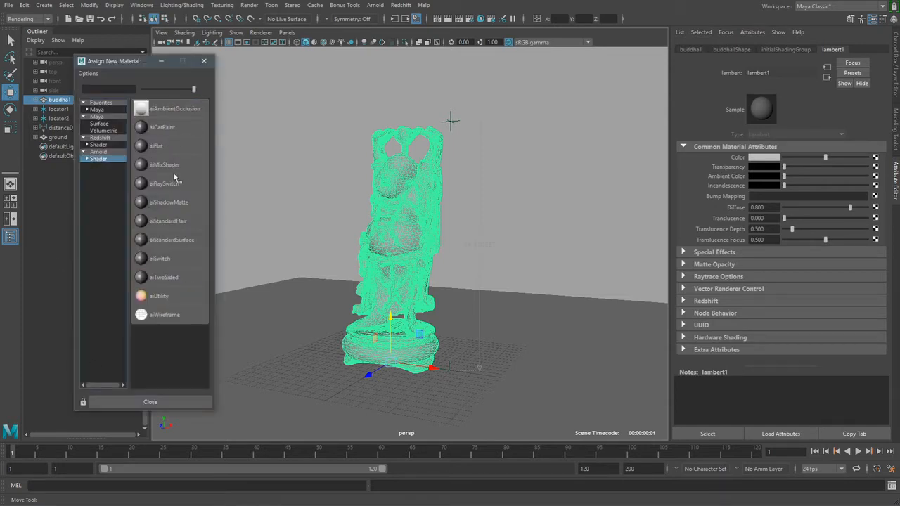
left_click(189, 241)
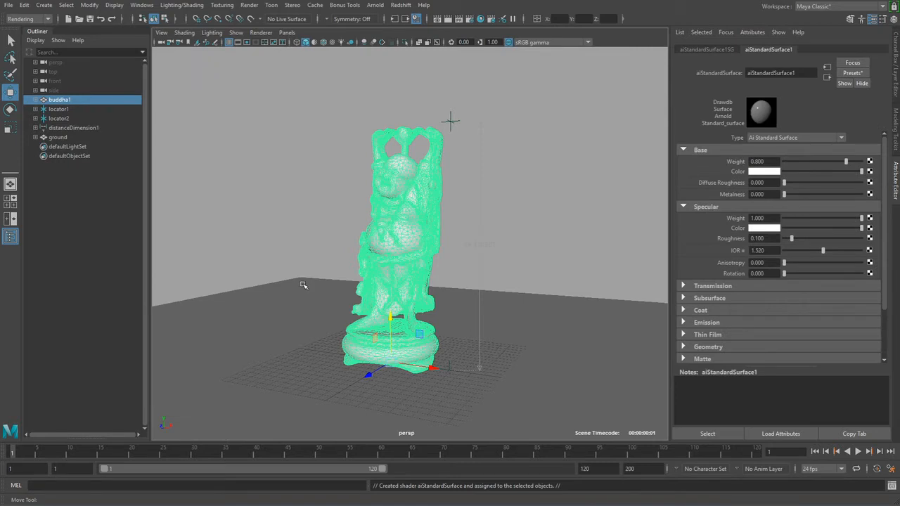
Assign a separate new Arnold aiStandardSurface material to the ground plane and deselect it.
left_click(303, 285)
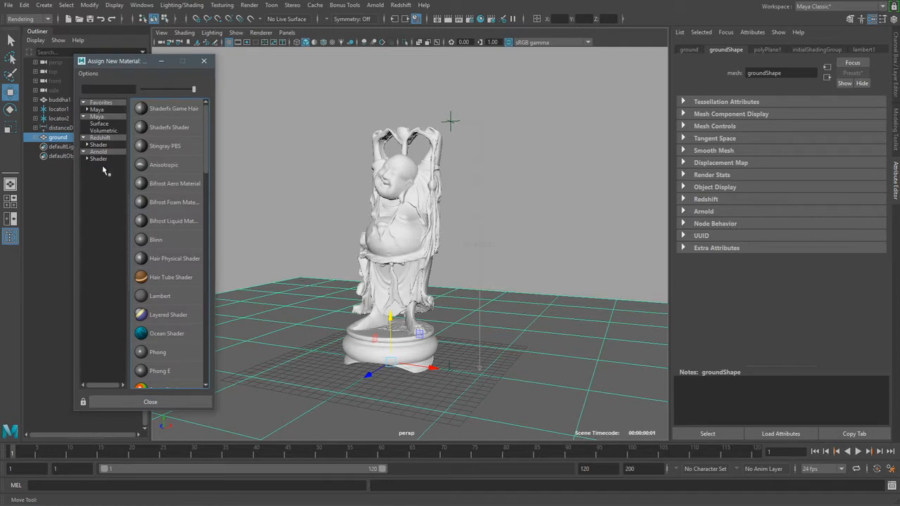
left_click(98, 159)
left_click(198, 240)
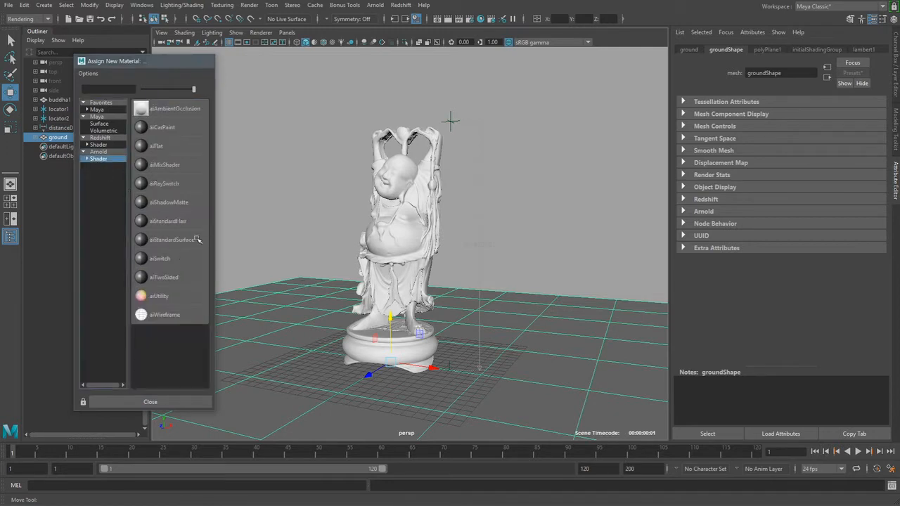
left_click(559, 202)
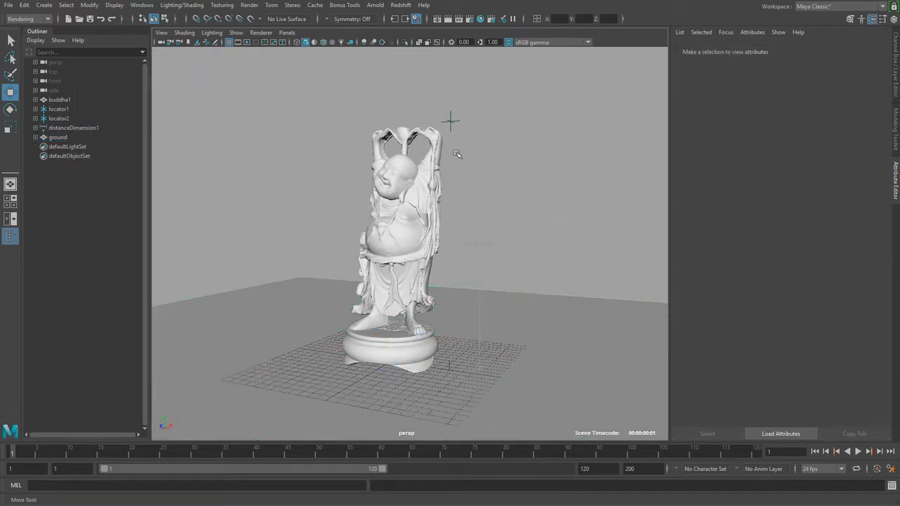
left_click_drag(421, 249, 316, 288, "alt")
right_click_drag(316, 288, 447, 283, "alt")
middle_click_drag(447, 283, 424, 272, "alt")
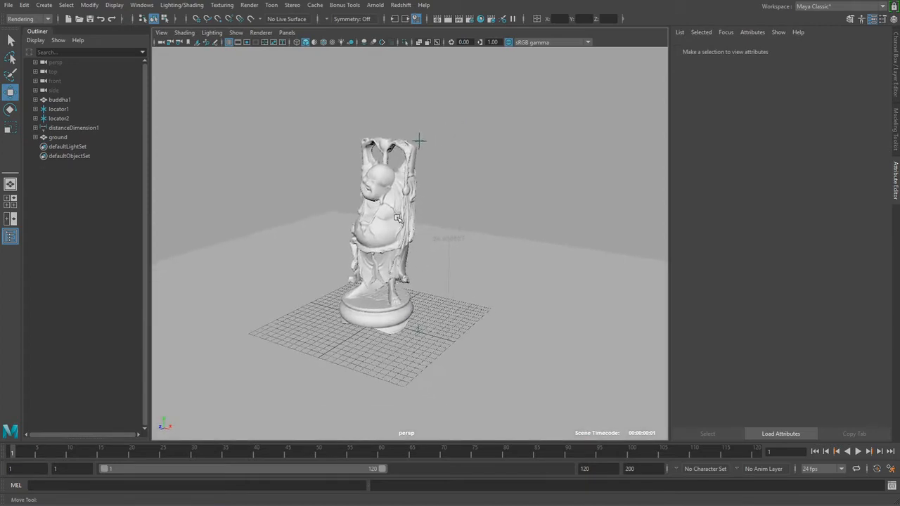
Lower the specular weight of the statue's aiStandardSurface material, check the ground's assigned material and clear the selection.
left_click(398, 218)
left_click(514, 254)
left_click_drag(479, 257, 441, 251, "alt")
left_click(391, 244)
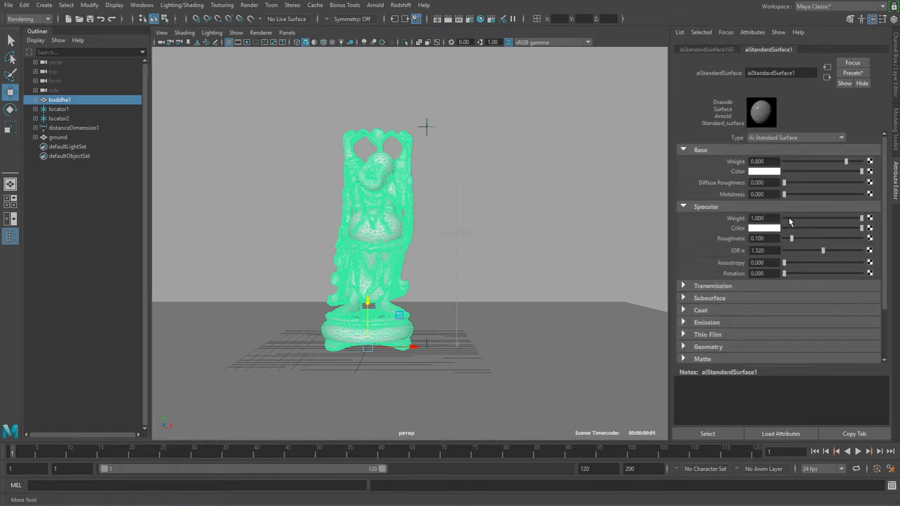
left_click_drag(789, 221, 748, 223)
left_click_drag(443, 261, 485, 292, "alt")
right_click_drag(486, 292, 359, 292, "alt")
middle_click_drag(358, 292, 362, 287, "alt")
left_click(549, 272)
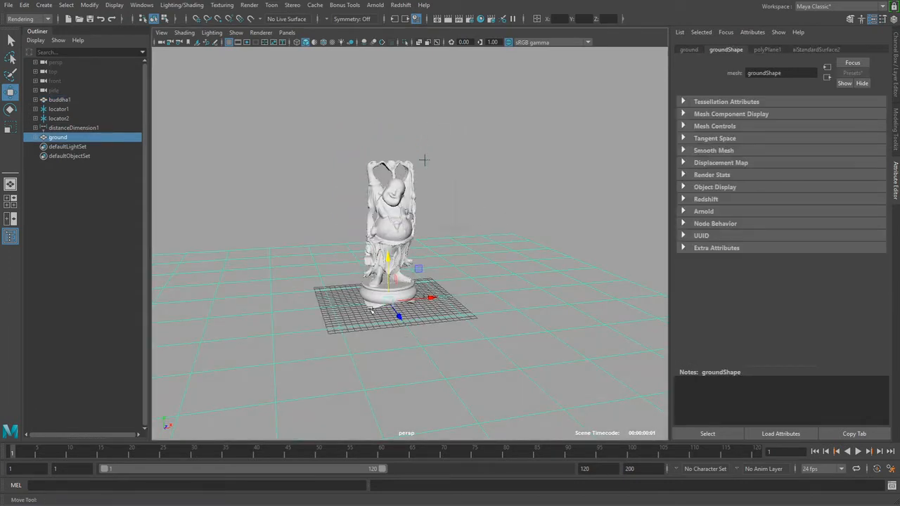
left_click(513, 217)
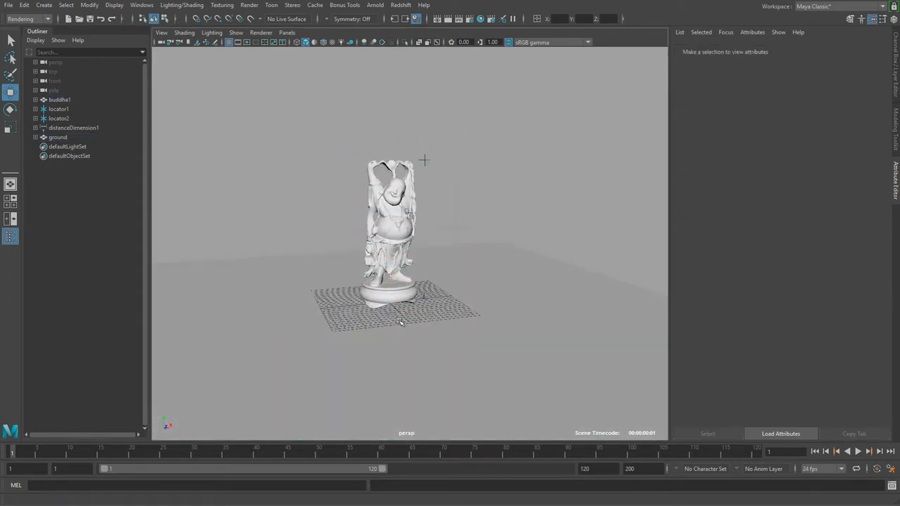
Add an Arnold Physical Sky light to the scene.
left_click_drag(399, 322, 477, 350, "alt")
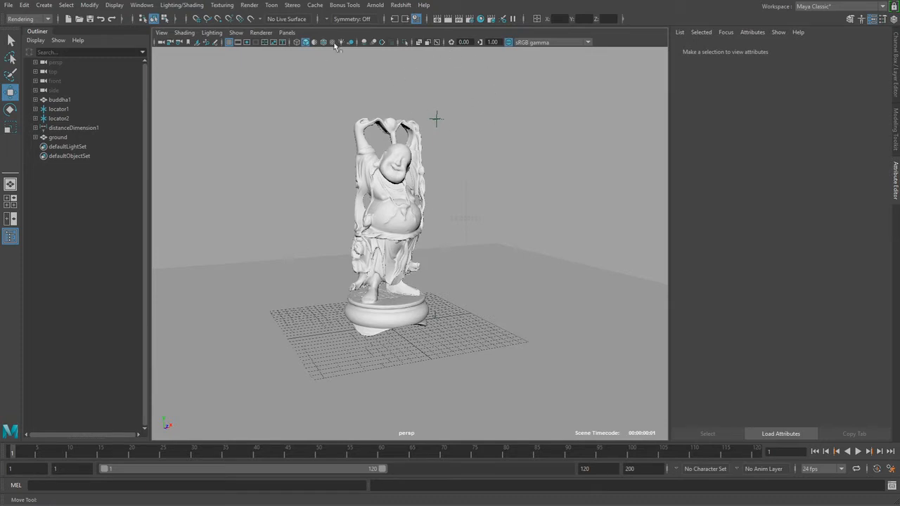
left_click(375, 5)
mouse_move(421, 51)
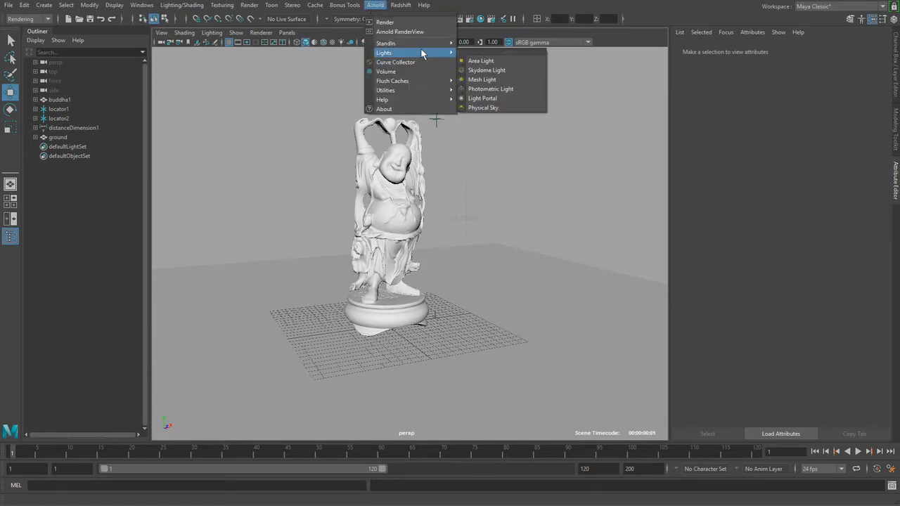
left_click(525, 110)
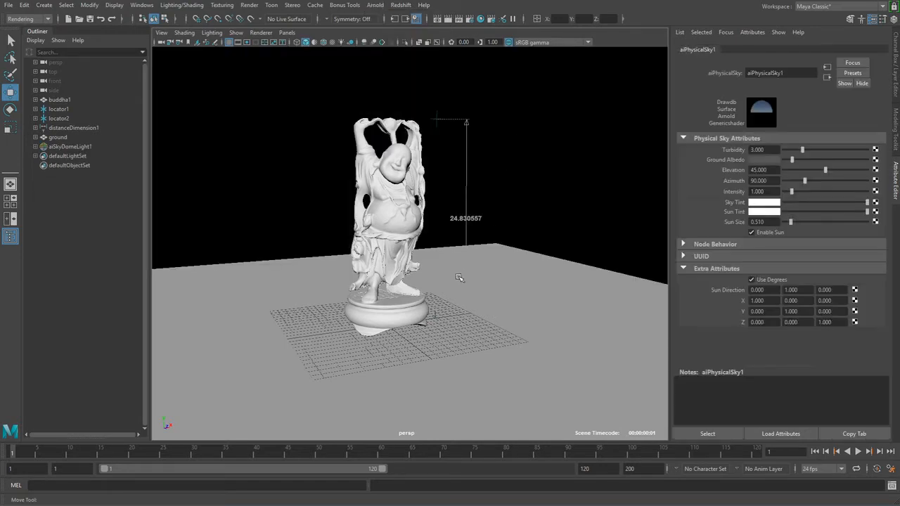
Examine the statue and ground from several angles and distances with the physical sky in the scene.
right_click_drag(527, 247, 429, 271, "alt")
left_click_drag(453, 321, 486, 283, "alt")
right_click_drag(535, 232, 543, 255, "alt")
left_click_drag(543, 255, 427, 293, "alt")
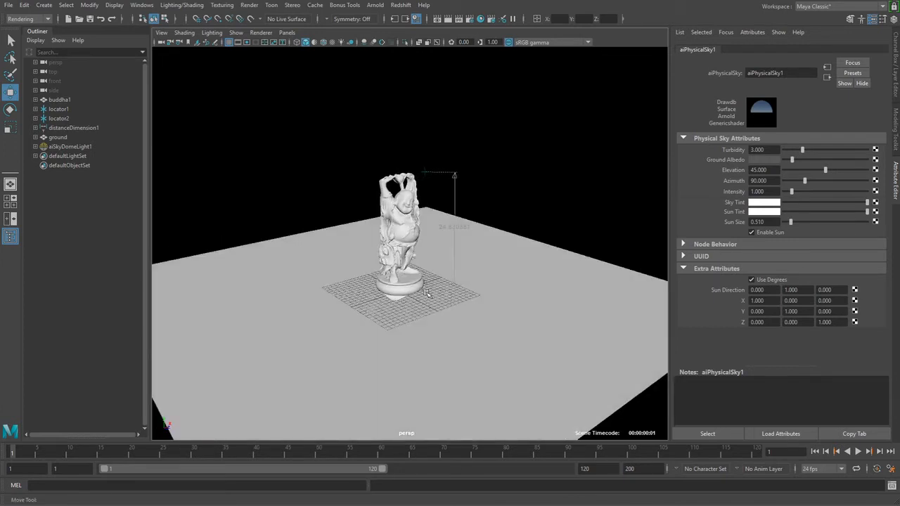
right_click_drag(427, 294, 506, 307, "alt")
left_click_drag(506, 307, 431, 289, "alt")
right_click_drag(430, 289, 472, 275, "alt")
left_click_drag(472, 275, 498, 301, "alt")
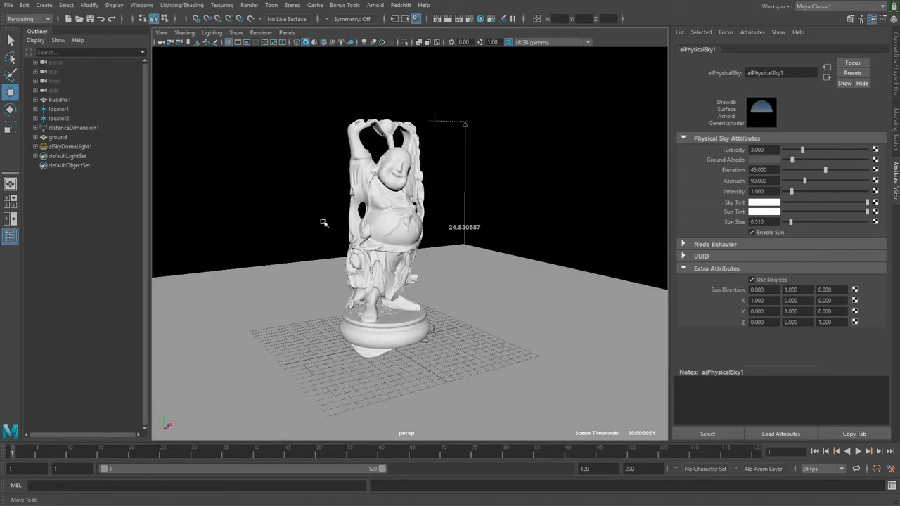
Select aiSkyDomeLight1 and examine how its dome surrounds the statue and ground.
left_click(78, 147)
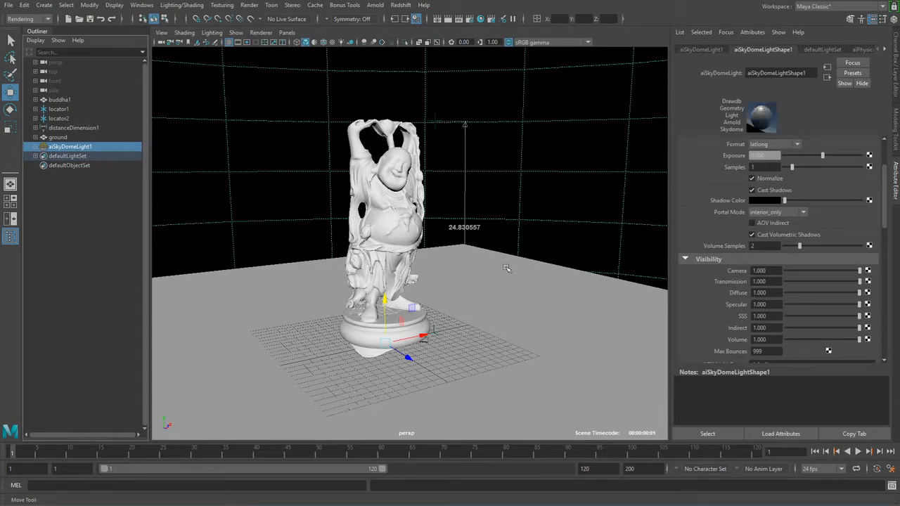
right_click_drag(547, 233, 254, 245, "alt")
right_click_drag(562, 246, 382, 247, "alt")
left_click_drag(382, 247, 335, 289, "alt")
left_click(255, 176)
left_click(335, 197)
right_click_drag(321, 282, 483, 288, "alt")
right_click_drag(316, 282, 647, 263, "alt")
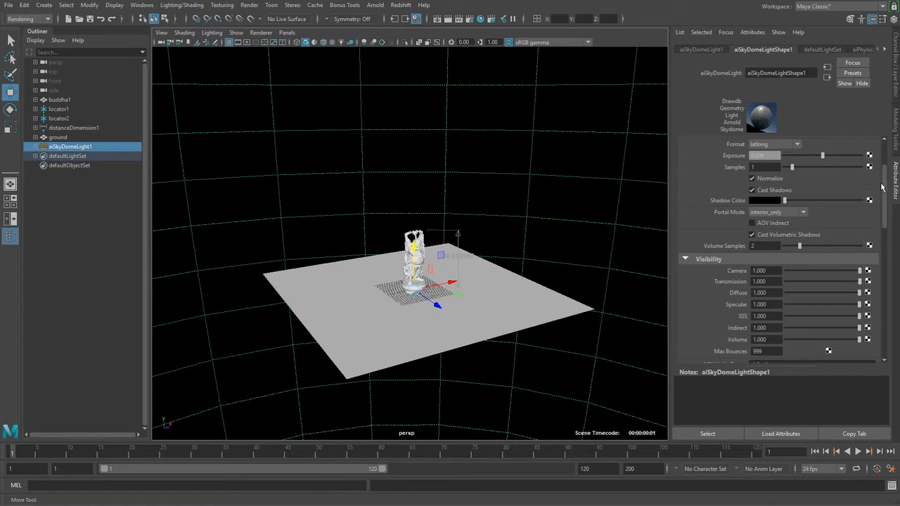
Follow the sky dome light's Color input to its aiPhysicalSky1 node and review that node's attributes.
scroll(885, 162, "up", 3)
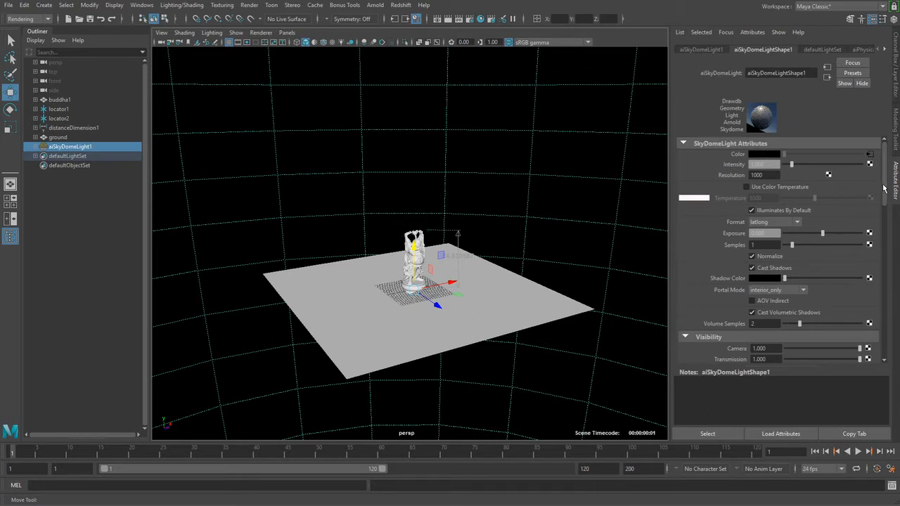
left_click_drag(885, 187, 884, 166)
left_click(871, 158)
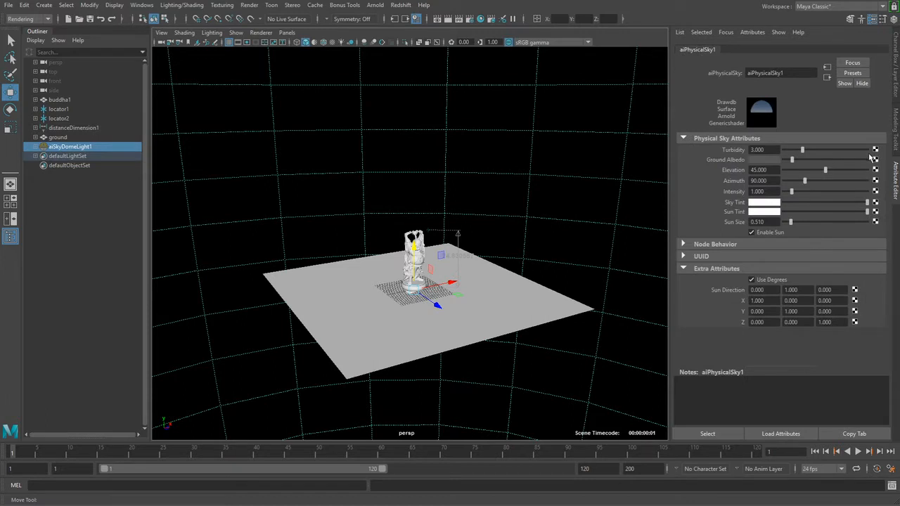
double_click(785, 72)
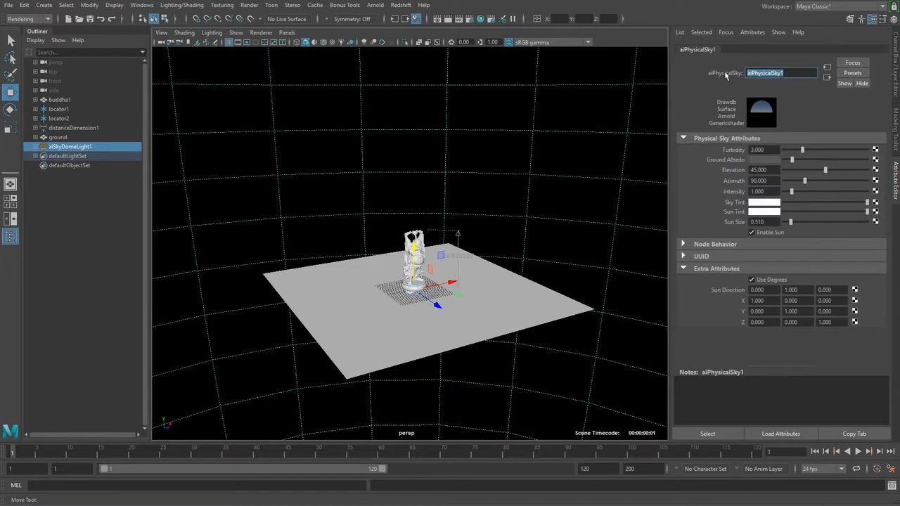
left_click(754, 107)
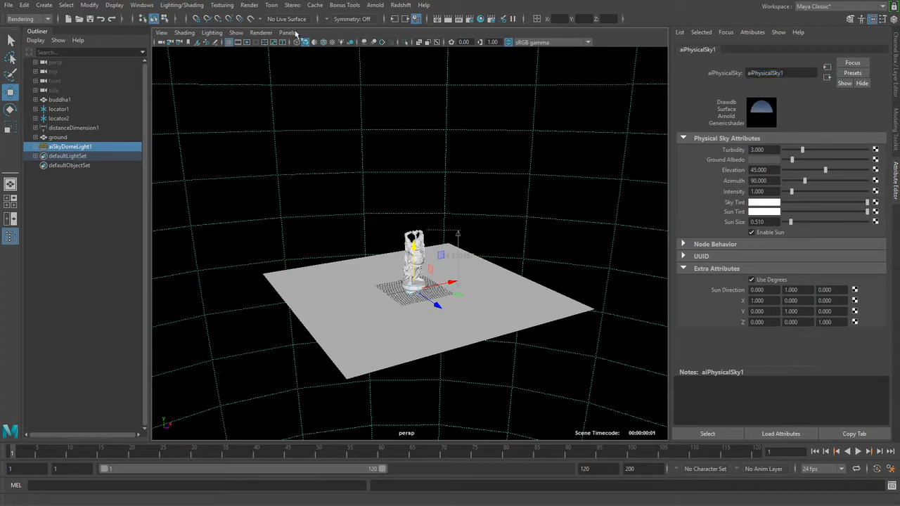
Open the Node Editor over the viewport and frame the sky dome light nodes in it.
left_click(152, 12)
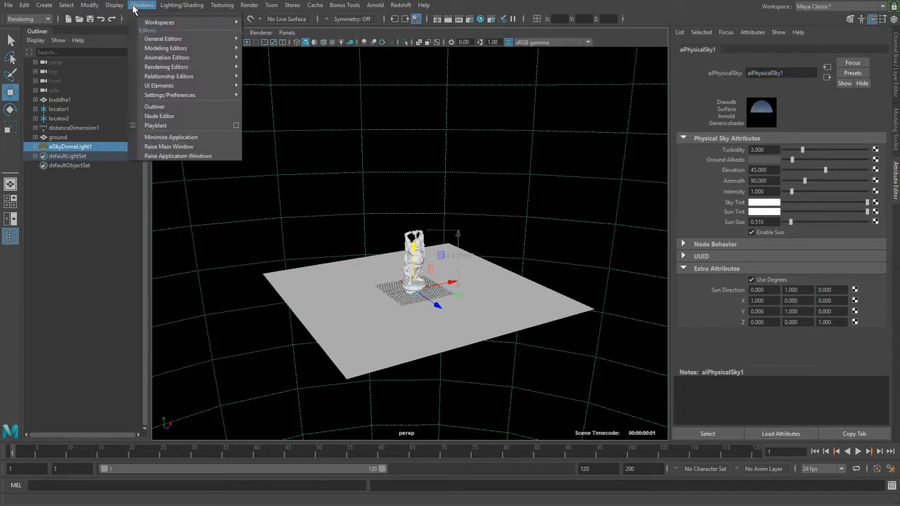
left_click(185, 118)
left_click_drag(513, 325, 509, 91)
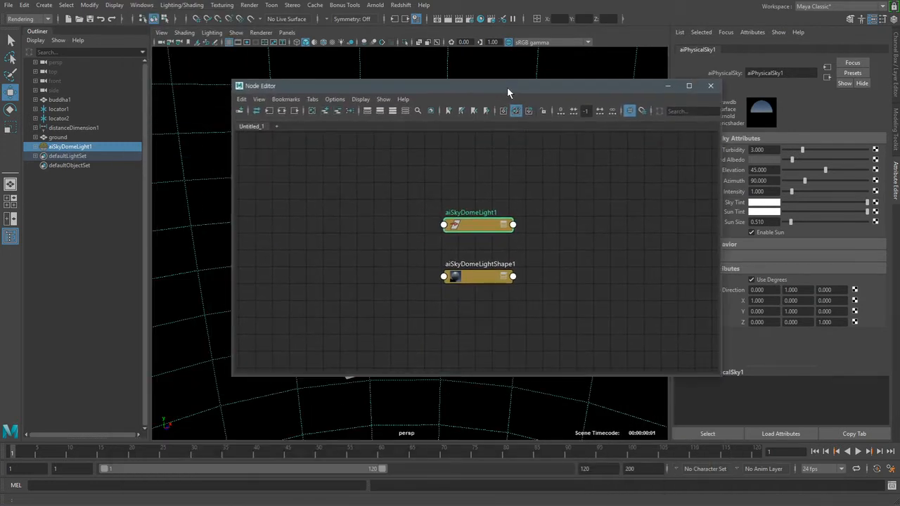
middle_click_drag(422, 285, 418, 306, "alt")
scroll(418, 305, "up", 1)
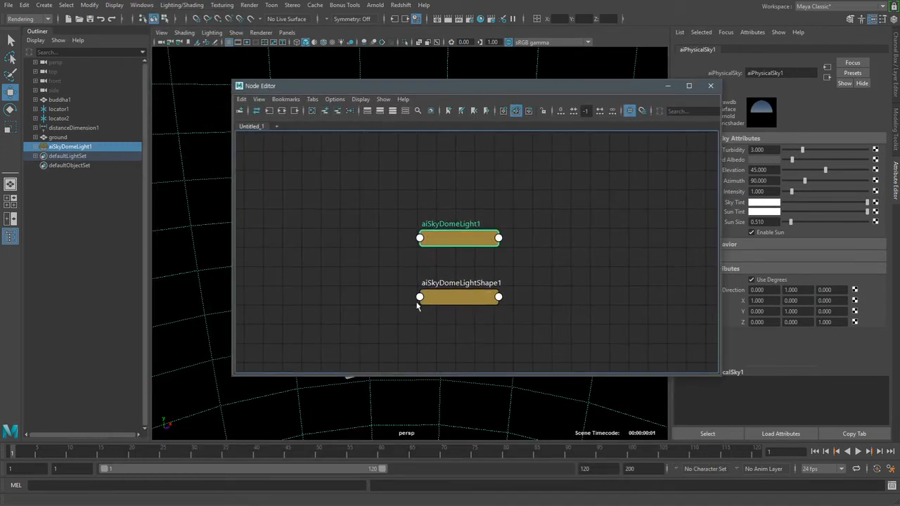
Expand aiSkyDomeLight1, select its aiSkyDomeLightShape1 node and graph the input connections of that shape.
left_click(68, 148)
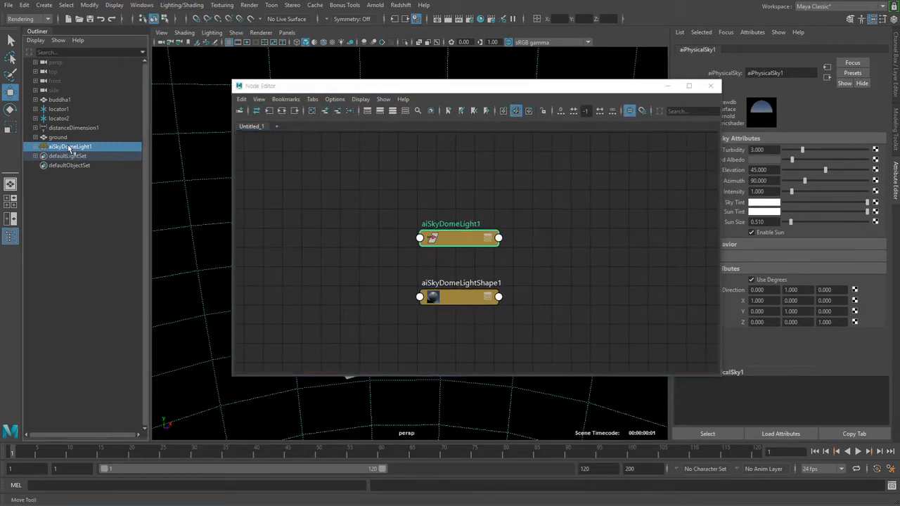
left_click(35, 146)
left_click(84, 156)
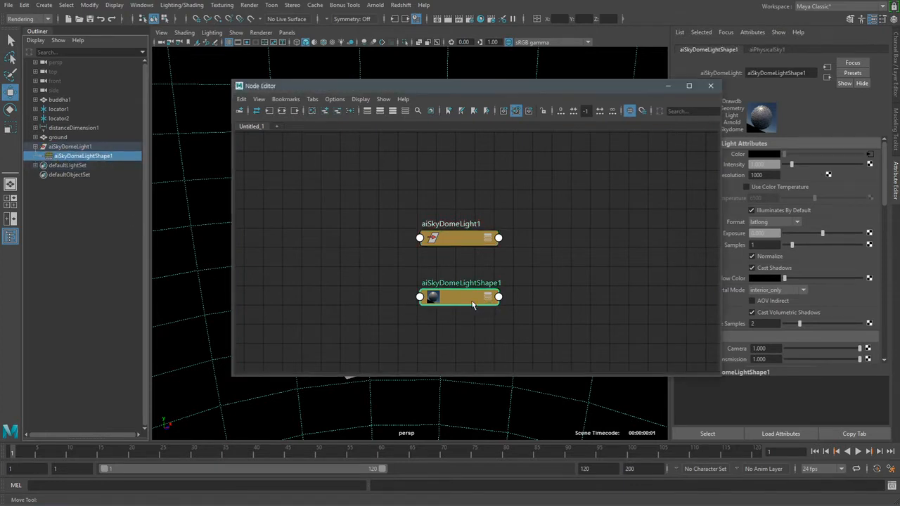
left_click_drag(472, 302, 459, 302)
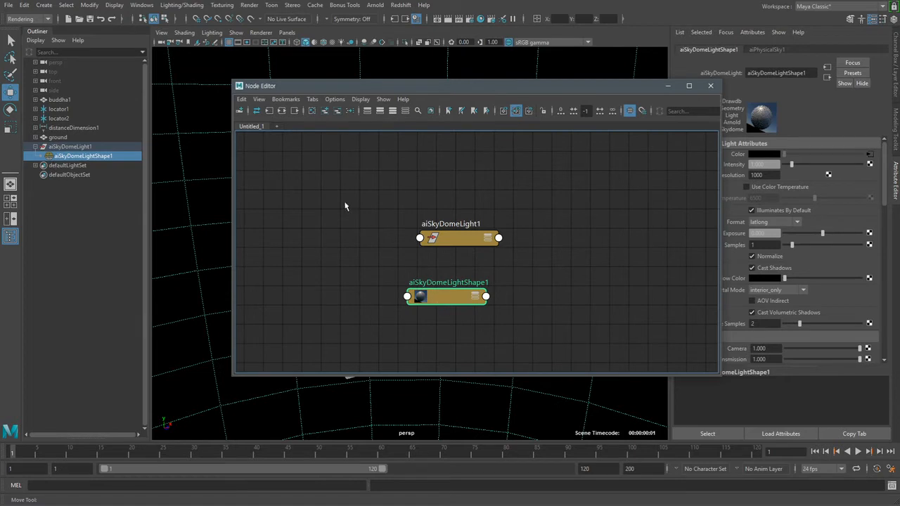
left_click(282, 112)
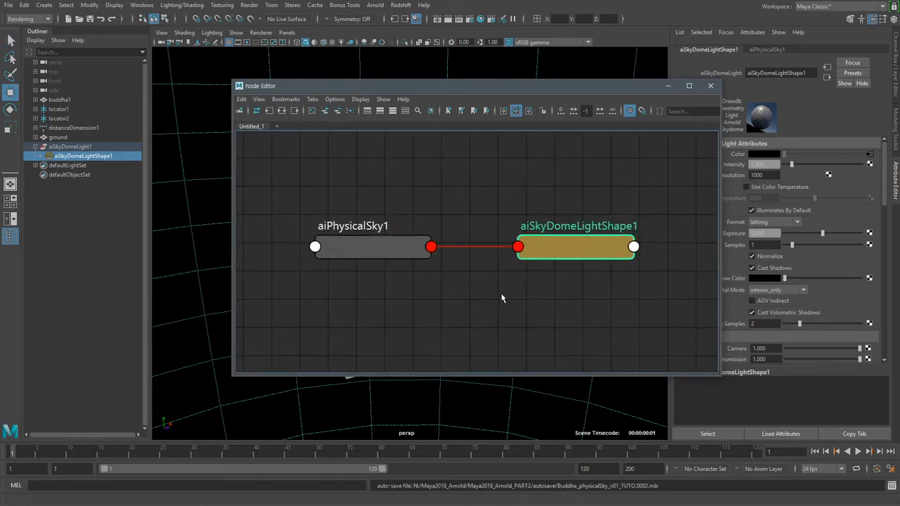
Show the connected attributes on the aiPhysicalSky1 and aiSkyDomeLightShape1 nodes, then select aiPhysicalSky1 to view its settings.
left_click(394, 246)
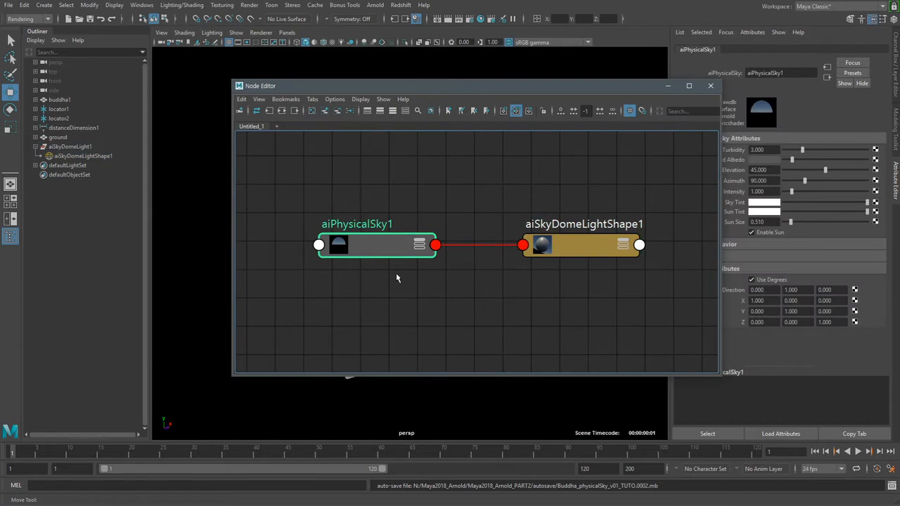
key("2")
left_click(585, 250)
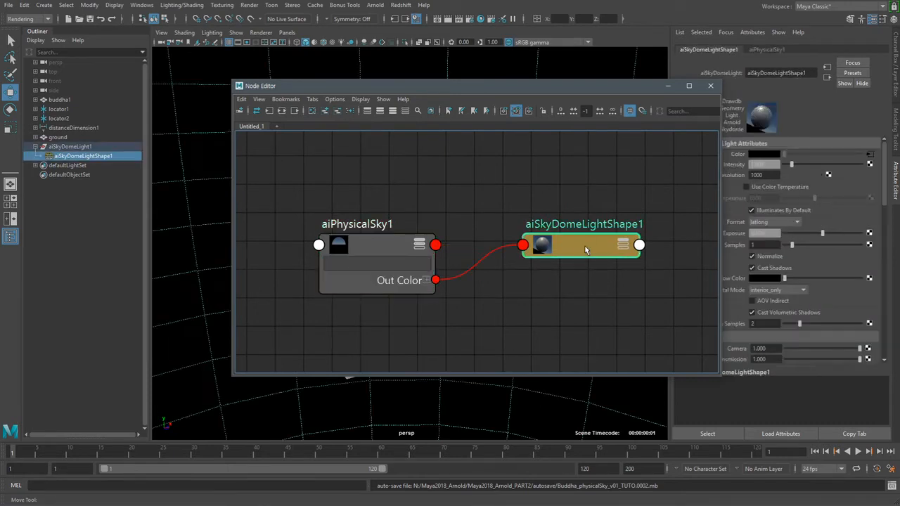
key("2")
key("a")
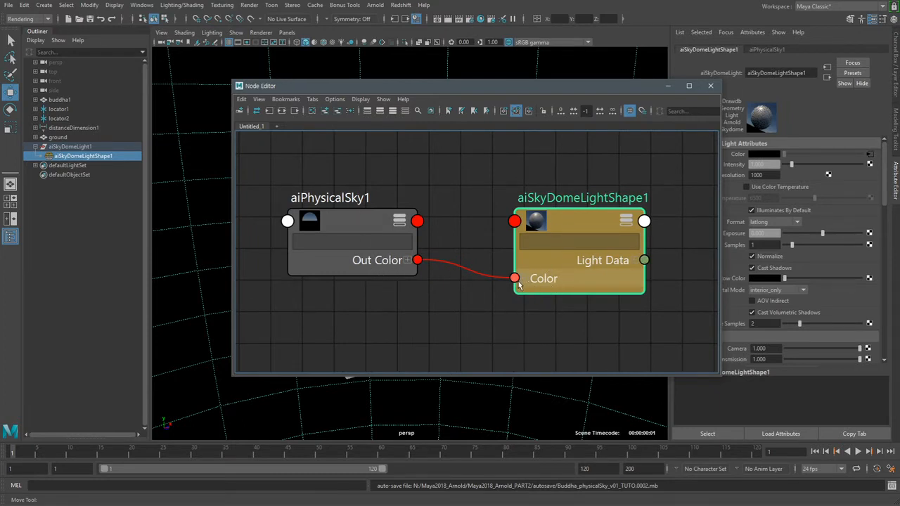
left_click_drag(583, 91, 569, 120)
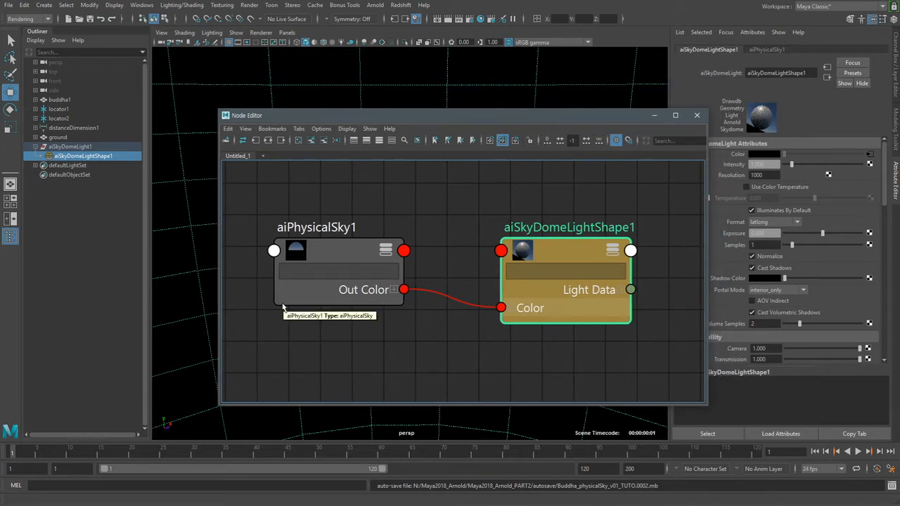
left_click(334, 260)
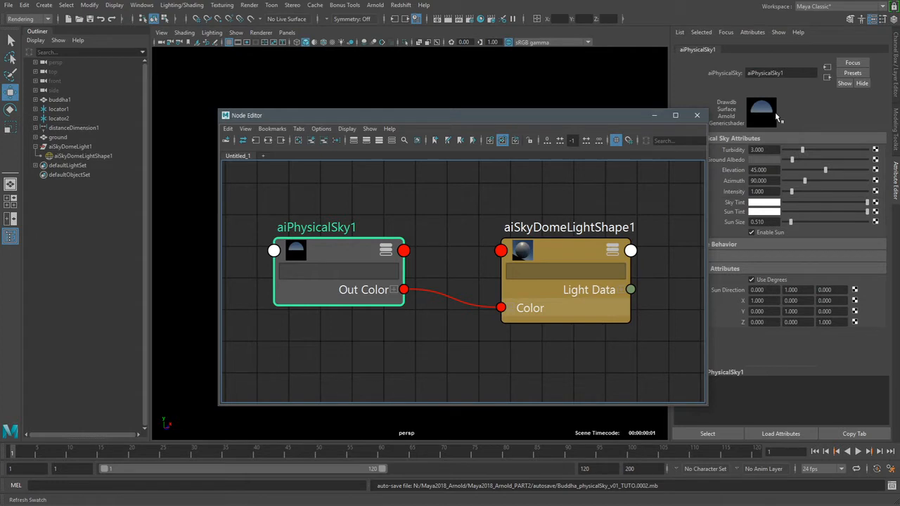
Try removing the Out Color to Color connection between aiPhysicalSky1 and aiSkyDomeLightShape1, and undo the disconnection.
left_click(566, 258)
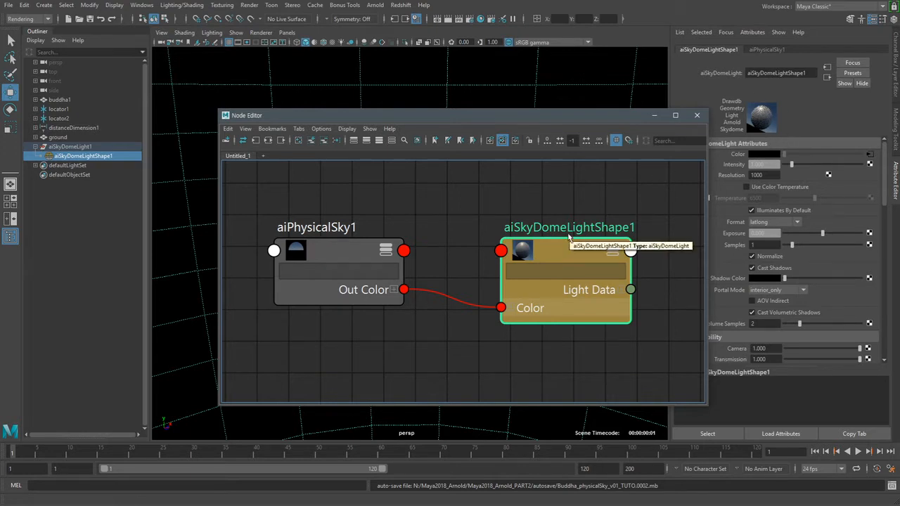
left_click(452, 301)
key("Delete")
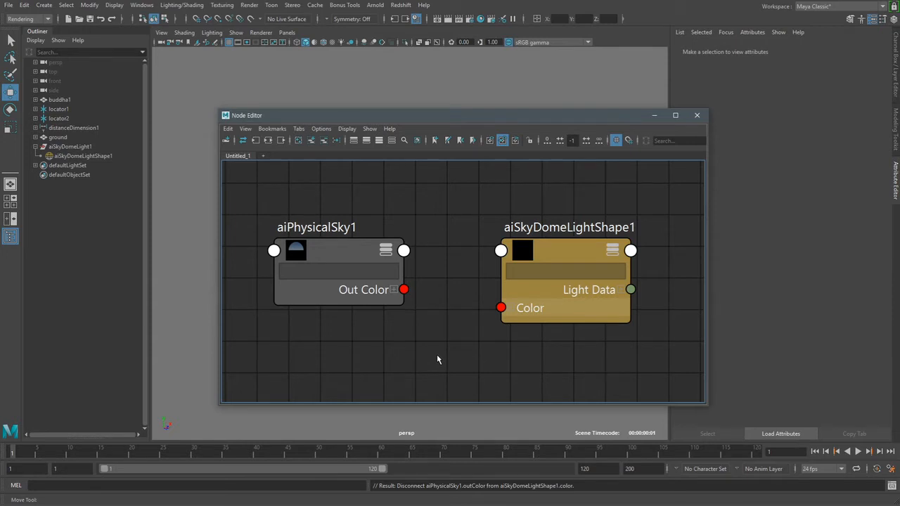
key("ctrl+z")
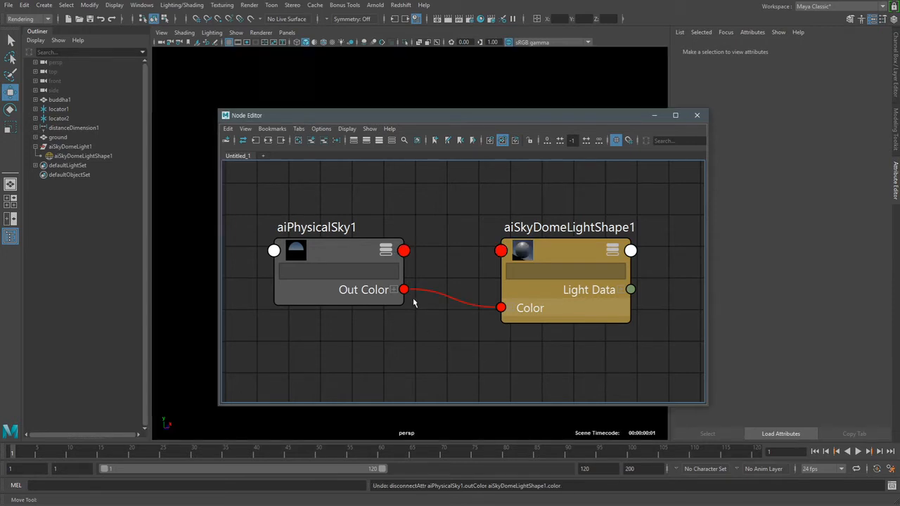
Expand the Out Color and Color attributes on the two nodes into their RGB channels, and close the Node Editor.
left_click(394, 290)
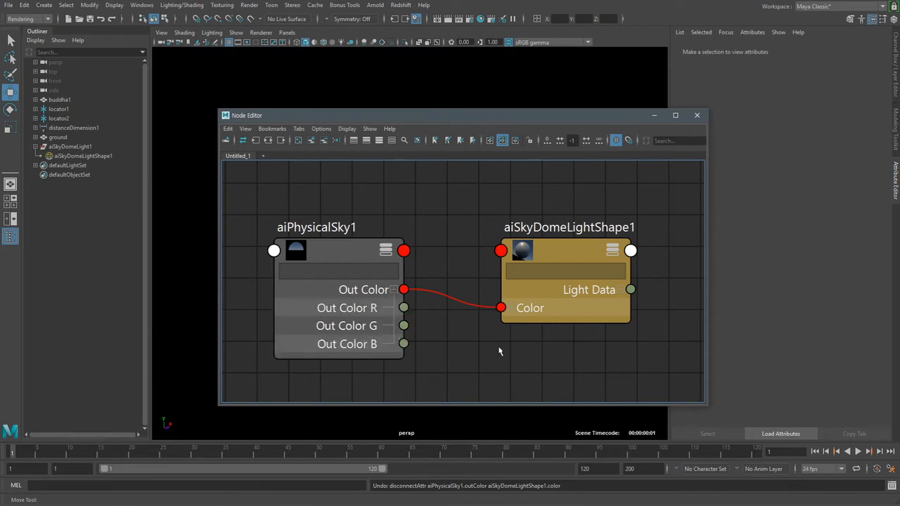
left_click(512, 313)
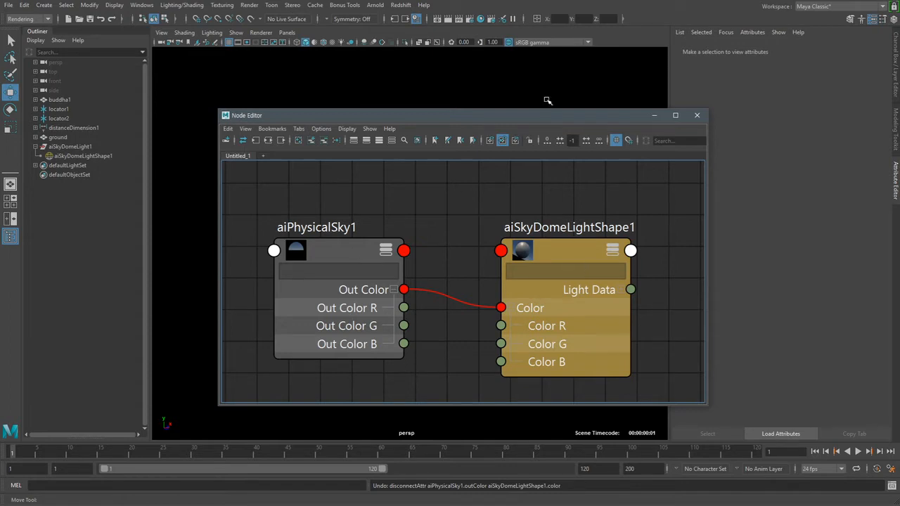
left_click(696, 116)
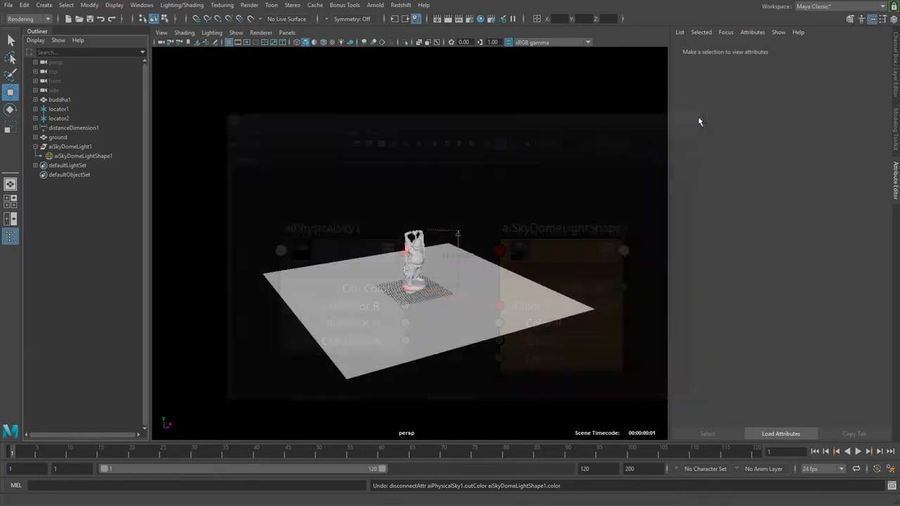
Select the sky dome light and display its aiPhysicalSky1 attributes, with the statue framed closer in the viewport.
left_click(79, 156)
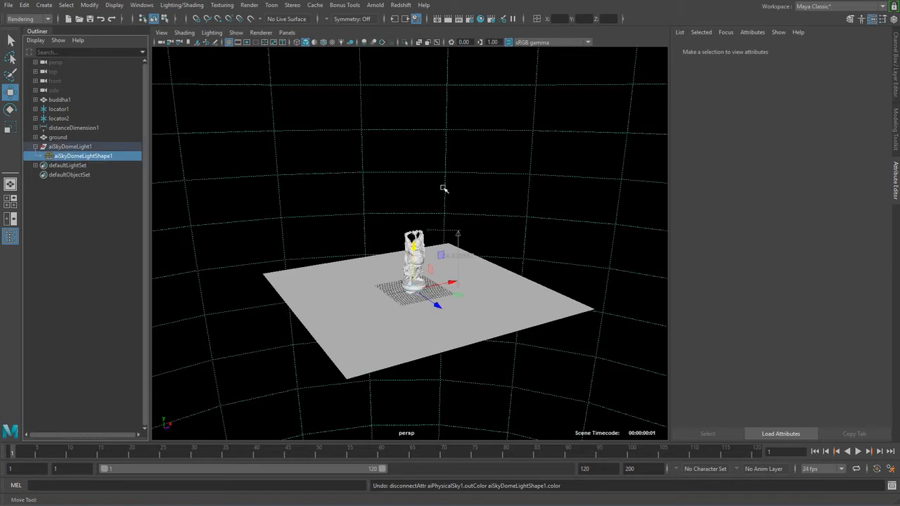
left_click(768, 49)
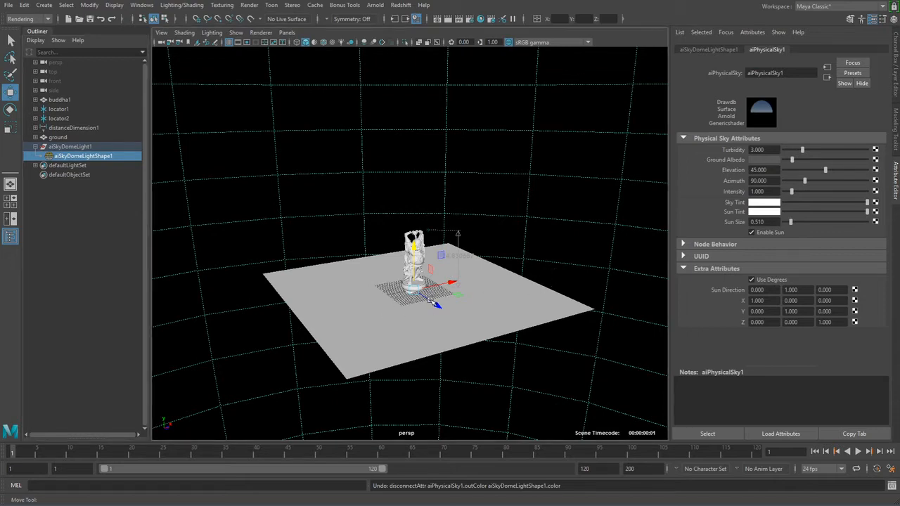
right_click_drag(379, 319, 616, 318, "alt")
middle_click_drag(529, 319, 498, 276, "alt")
left_click(463, 209)
middle_click_drag(423, 135, 418, 138, "alt")
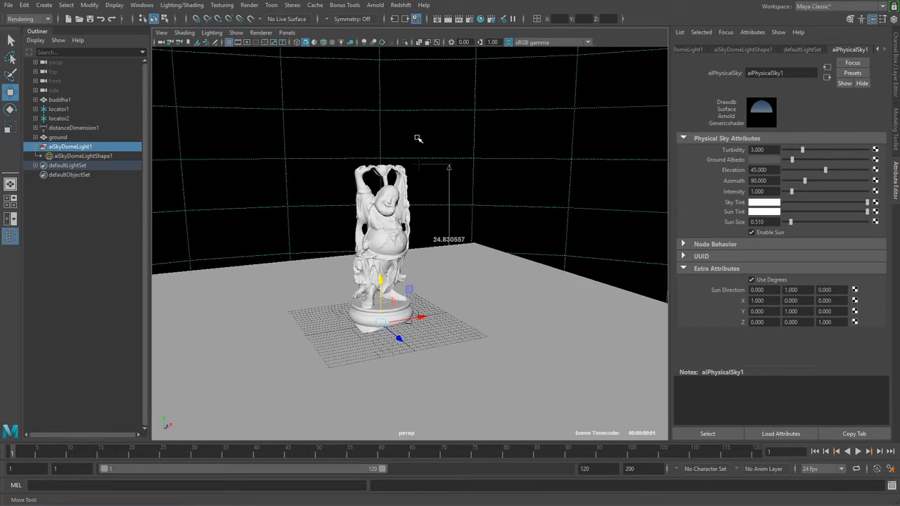
Create a new perspective camera for the viewport and rename it Render_Cam.
left_click(286, 32)
mouse_move(348, 42)
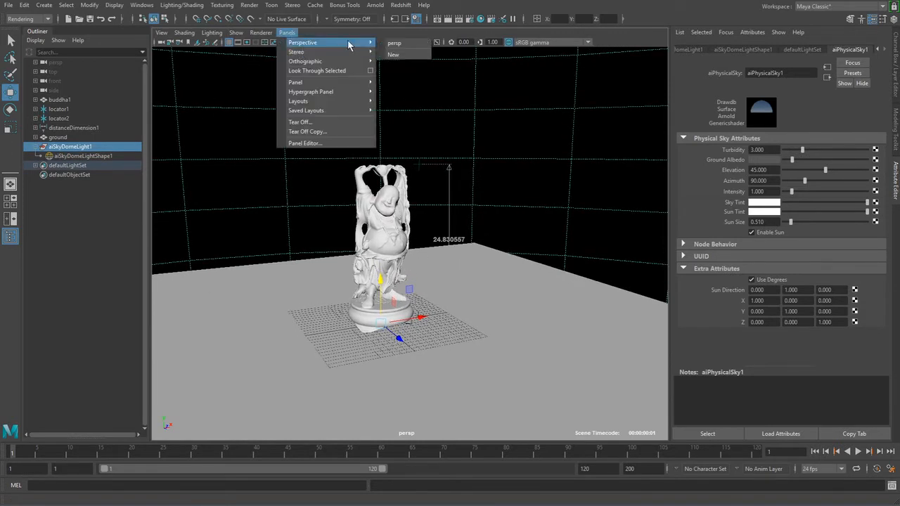
left_click(399, 54)
double_click(54, 167)
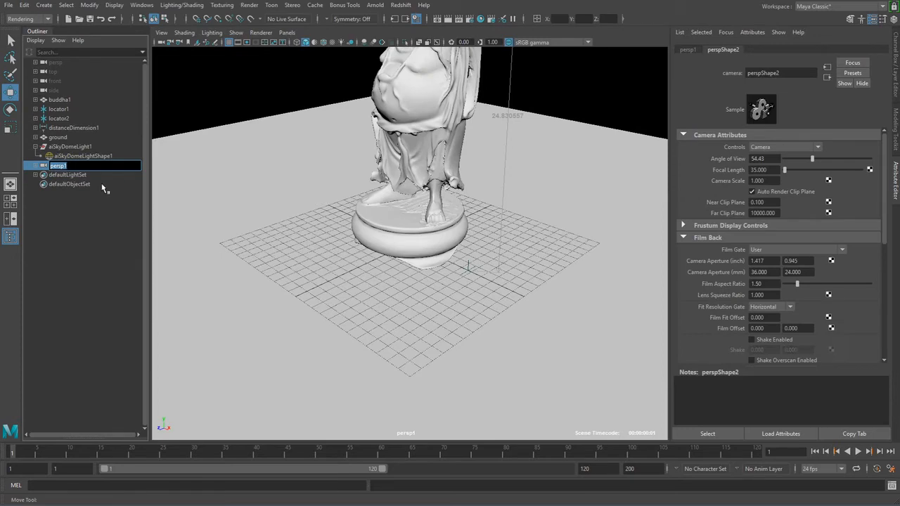
type("Render Cam")
key("Return")
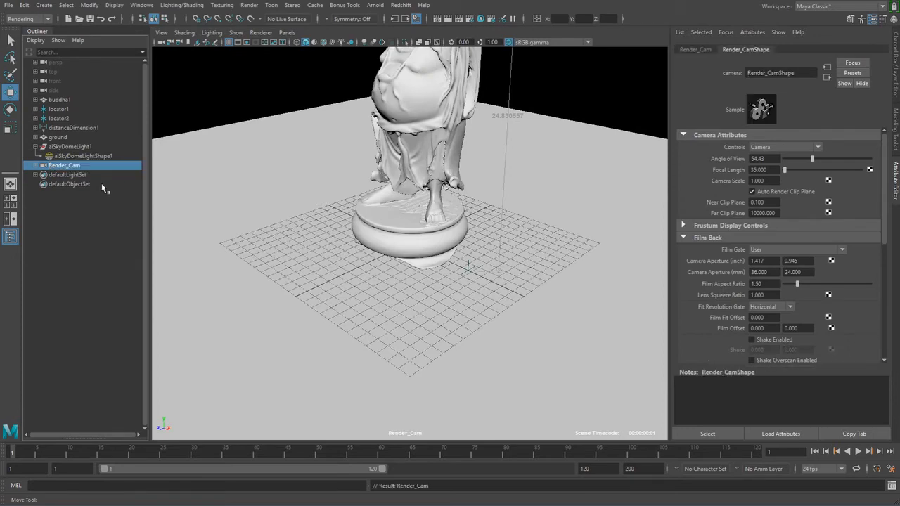
Enable the resolution gate for Render_Cam and frame the whole statue left of center above the ground plane.
right_click_drag(325, 262, 306, 267, "alt")
middle_click_drag(307, 267, 318, 322, "alt")
left_click_drag(318, 322, 346, 298, "alt")
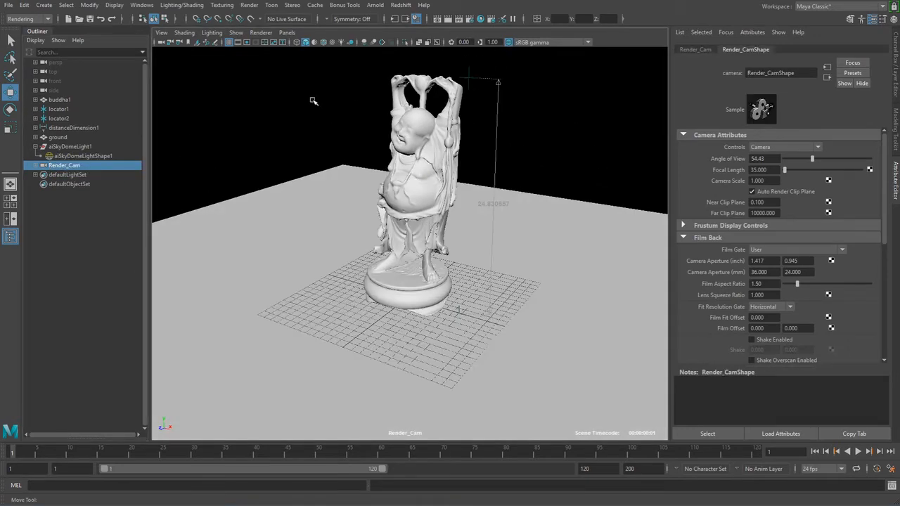
left_click(247, 43)
left_click_drag(407, 246, 468, 217, "alt")
right_click_drag(468, 217, 422, 248, "alt")
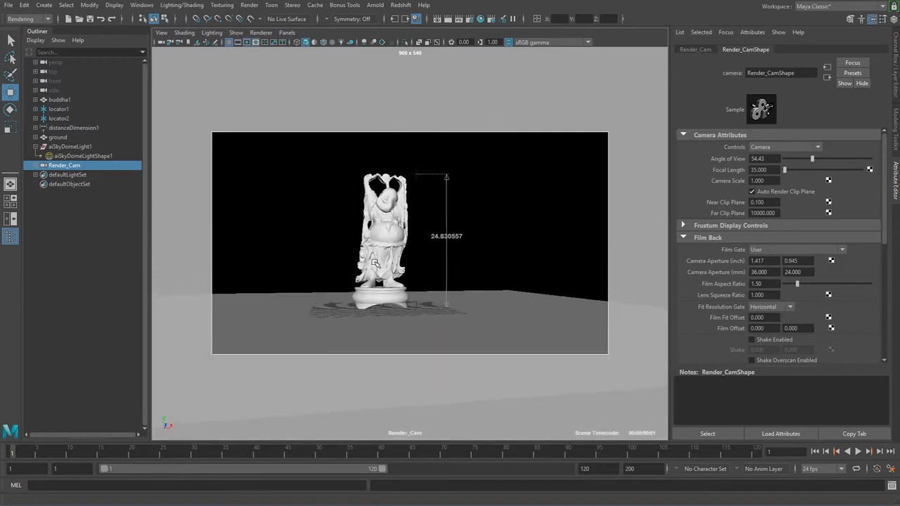
left_click_drag(421, 248, 414, 281, "alt")
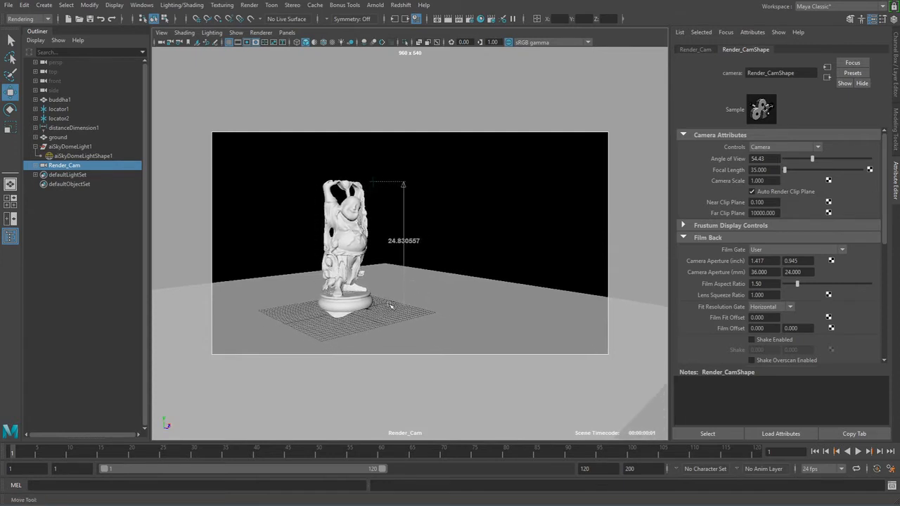
Open the Arnold RenderView, widen it to show more of the image, and start rendering from Render_CamShape.
left_click(382, 9)
left_click(398, 32)
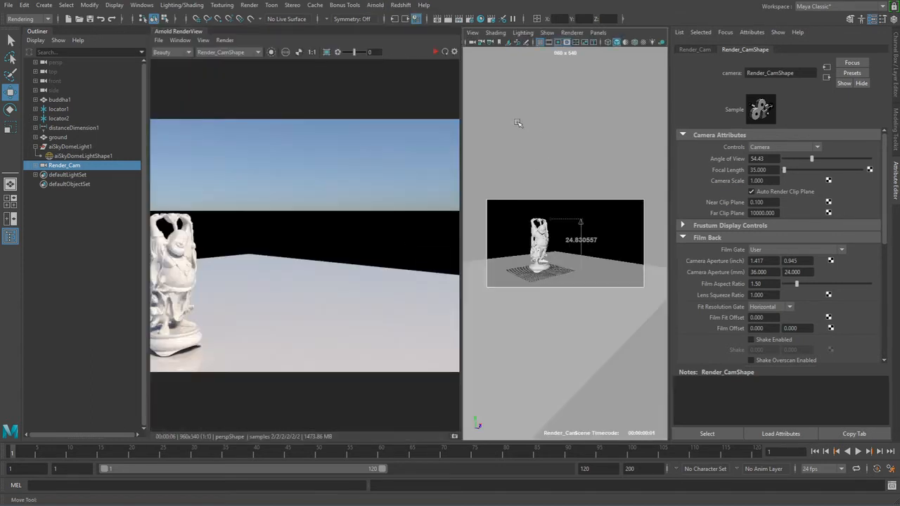
left_click_drag(465, 148, 505, 133)
left_click(479, 52)
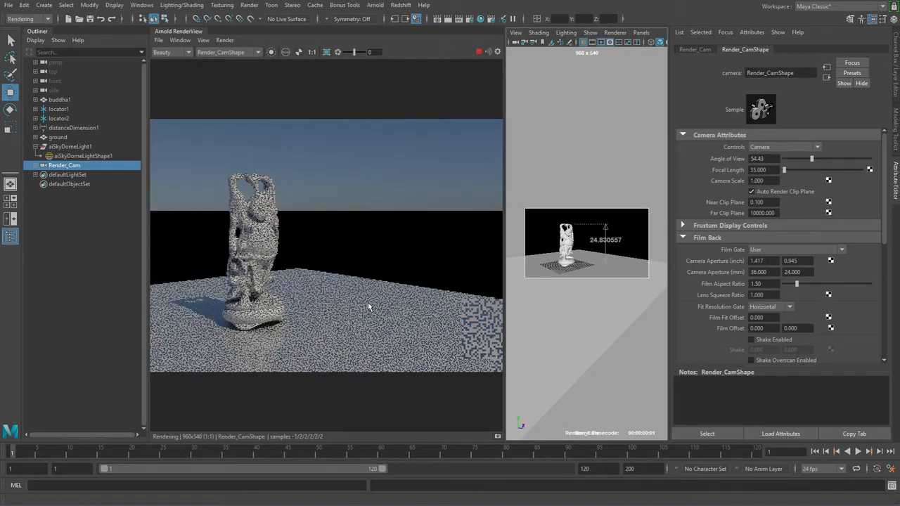
left_click_drag(147, 238, 83, 272)
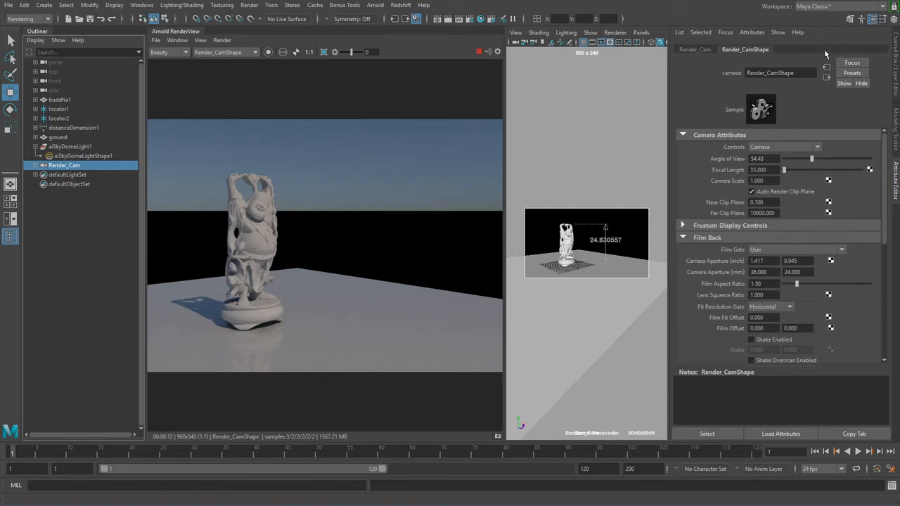
Set the Intensity of the sky dome light's aiPhysicalSky1 node to 2.
left_click(101, 156)
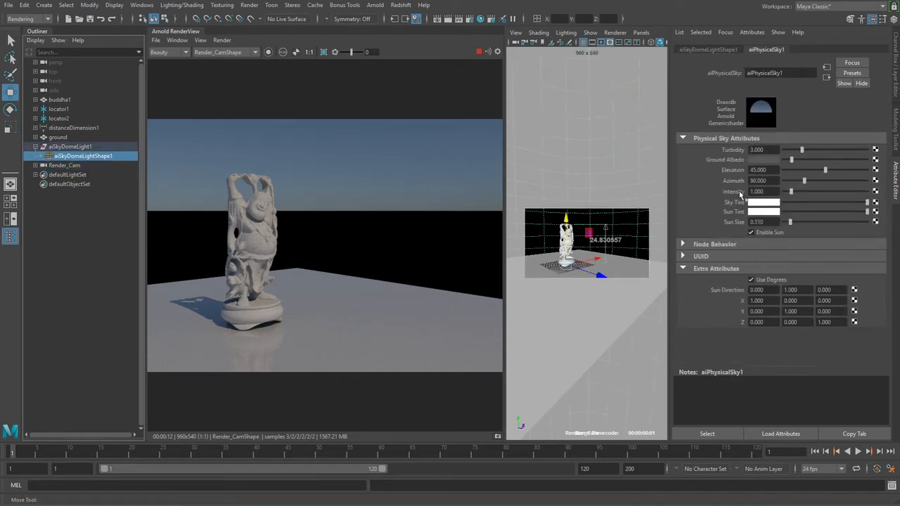
left_click(764, 192)
type("2")
key("Return")
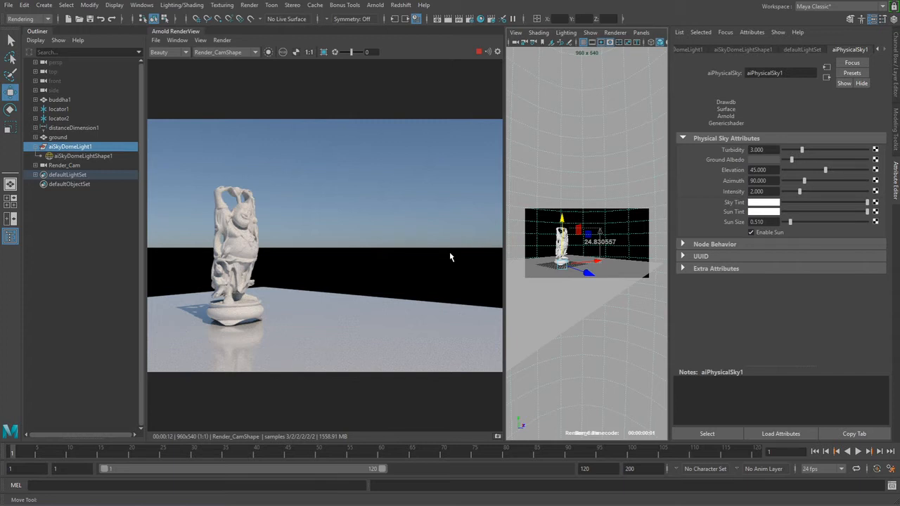
Try moving aiSkyDomeLight1 vertically and rotating it about its X axis to test the effect on the render.
left_click(93, 219)
left_click(85, 151)
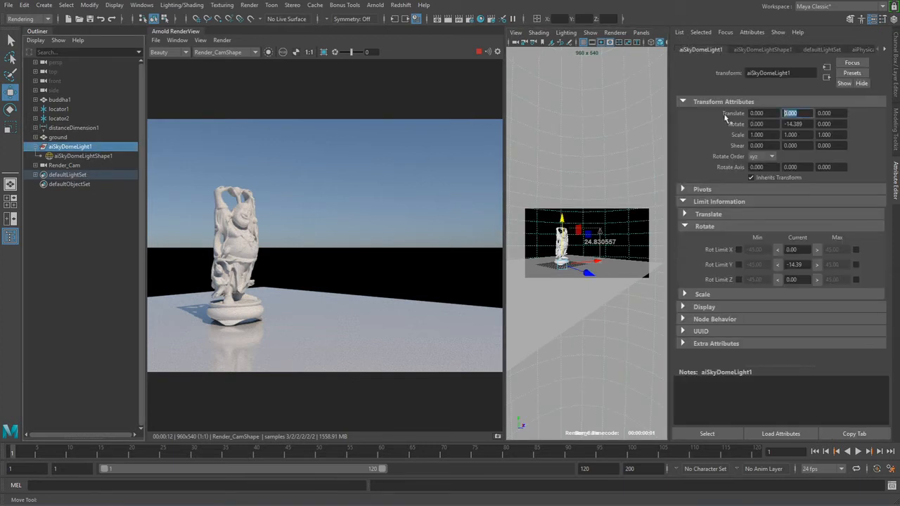
left_click_drag(563, 221, 563, 165)
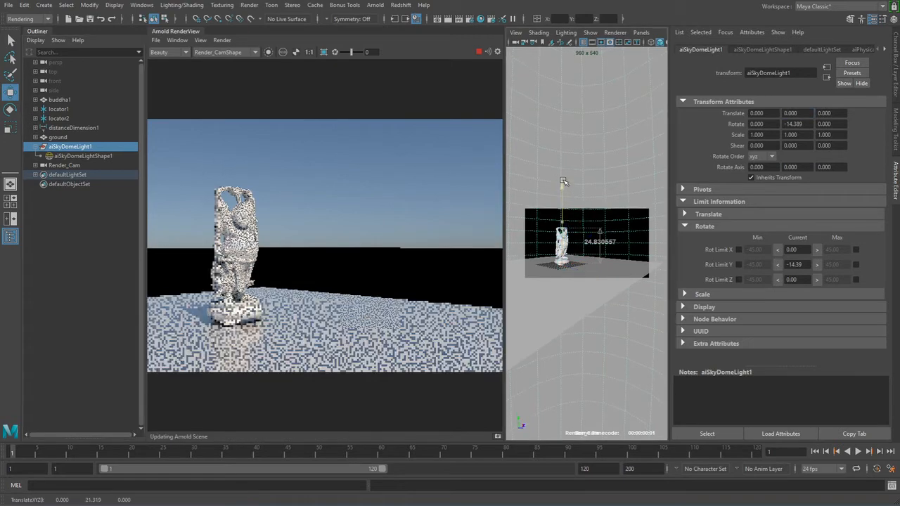
left_click_drag(556, 275, 556, 224)
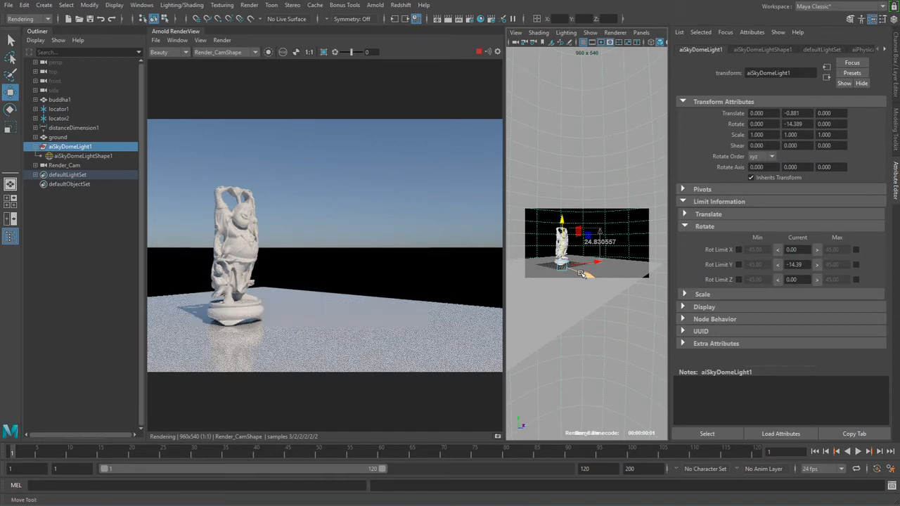
key("e")
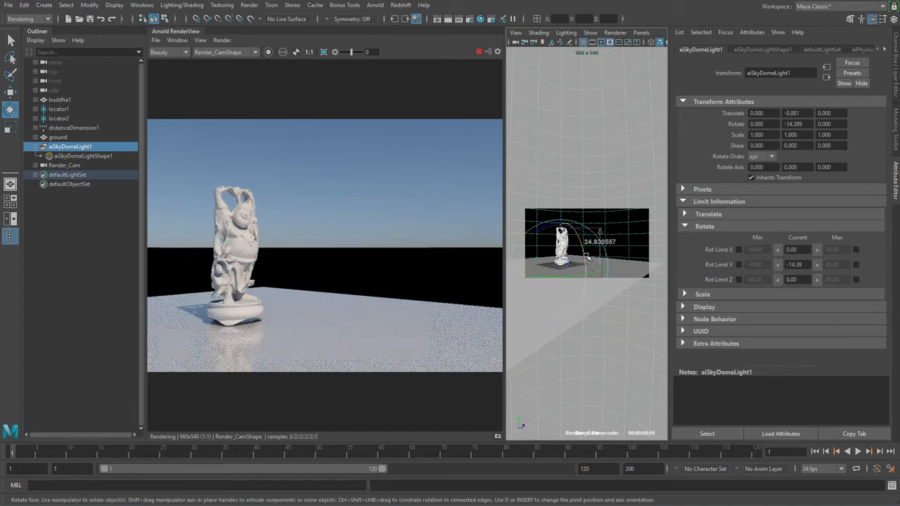
mouse_move(583, 255)
left_mouse_down()
mouse_move(580, 242)
mouse_move(584, 265)
mouse_move(583, 246)
left_mouse_up()
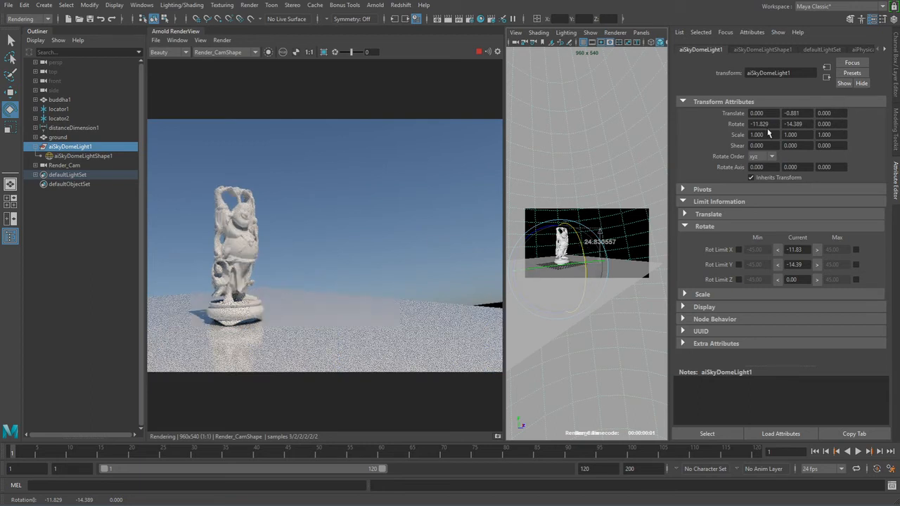
Reset aiSkyDomeLight1's X and Y rotation and Y translation to 0, and return to the aiPhysicalSky1 attributes.
left_click(760, 124)
type("0")
key("Tab")
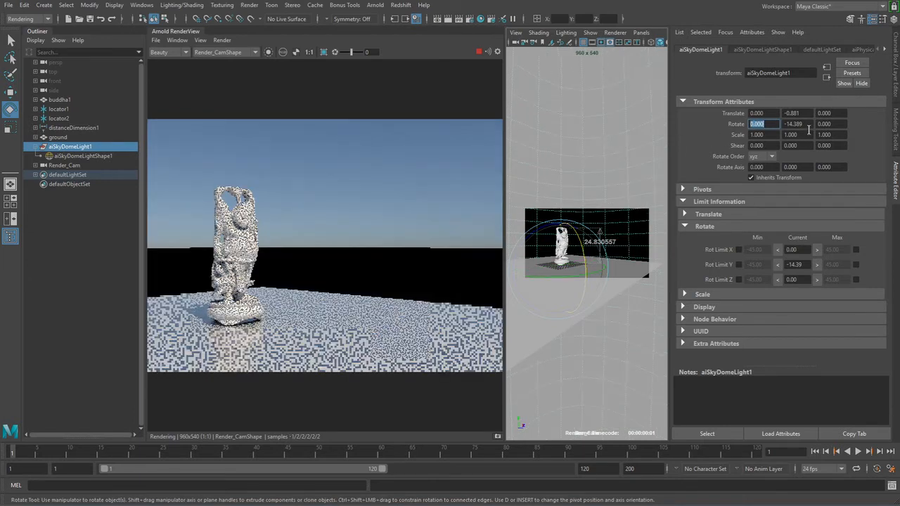
type("0")
key("Return")
left_click(830, 124)
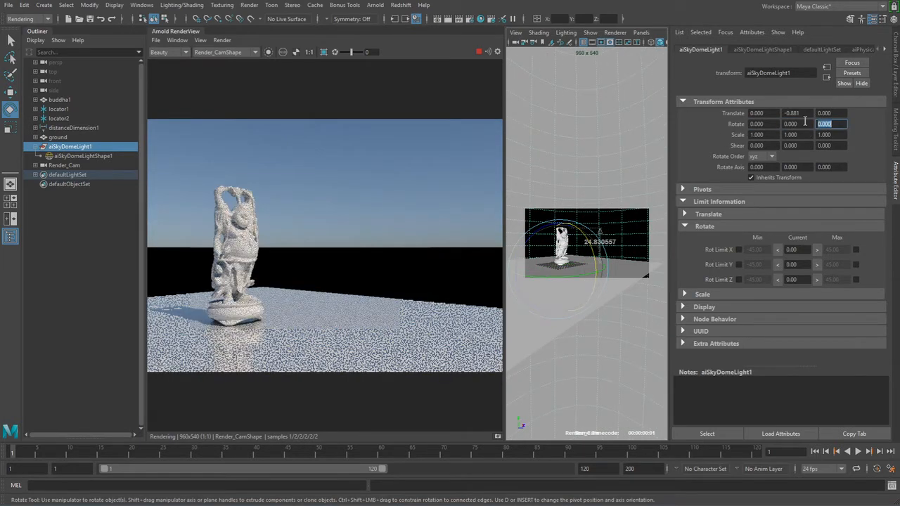
left_click(792, 113)
type("0")
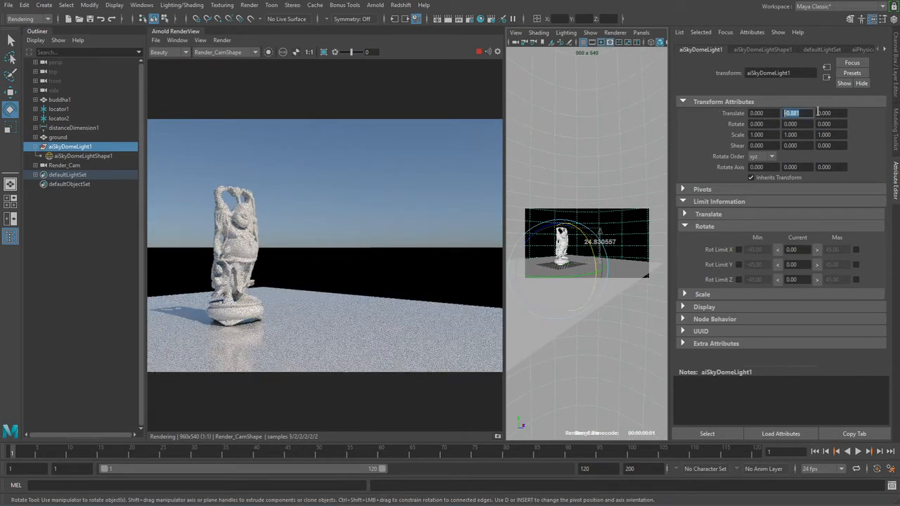
key("Return")
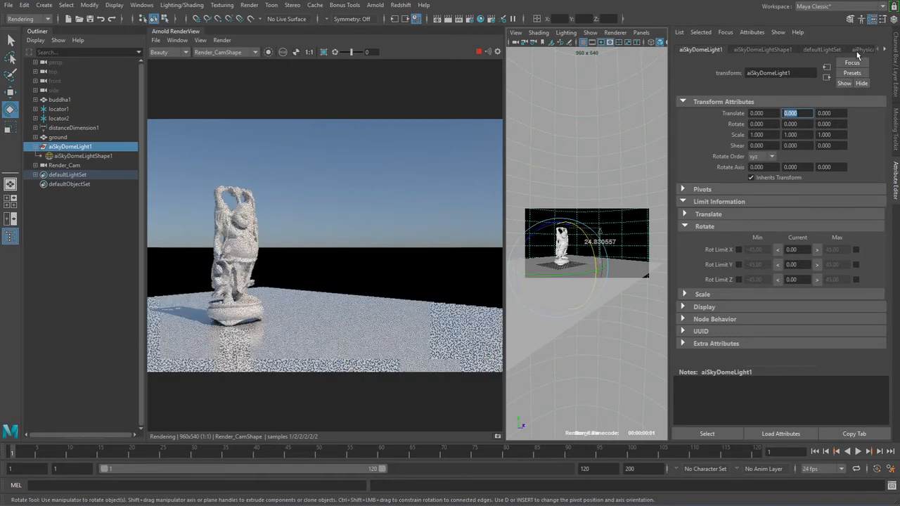
left_click(824, 64)
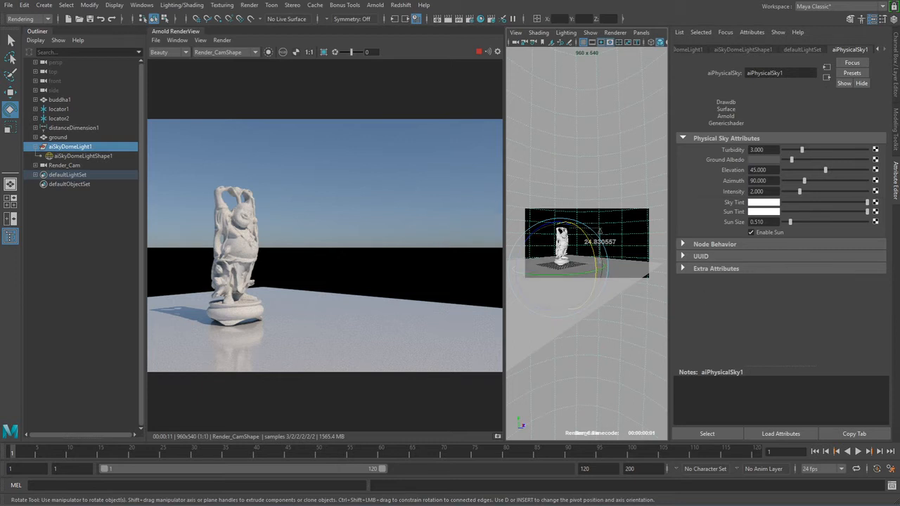
Set both Subdivisions Width and Subdivisions Height of the ground's polyPlane1 node to 5.
left_click_drag(617, 323, 613, 325, "alt")
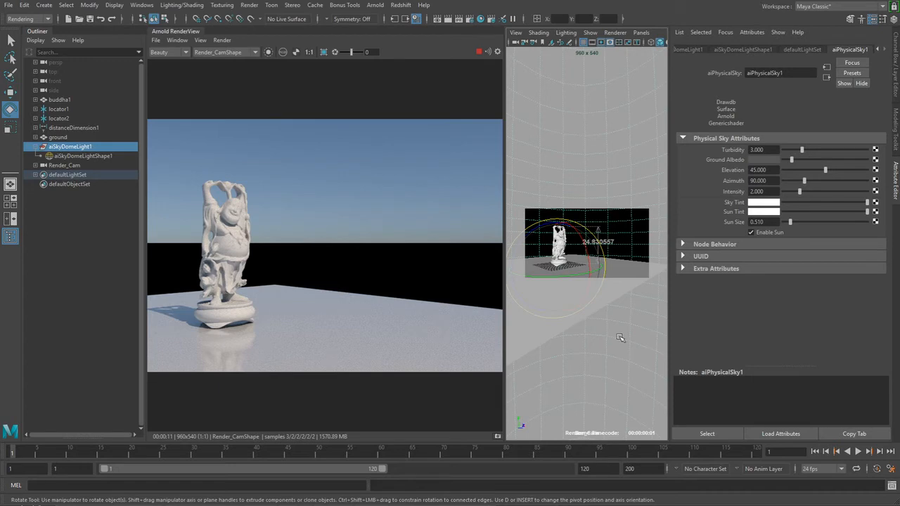
left_click(60, 139)
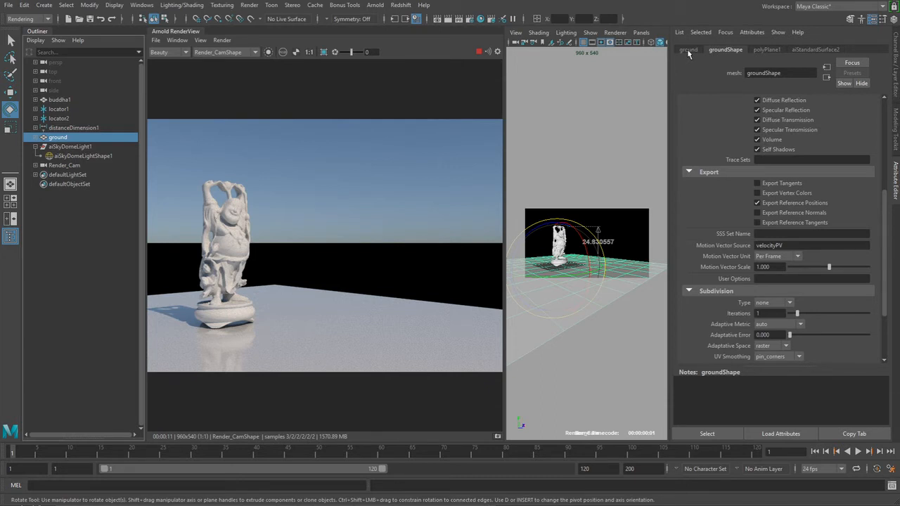
left_click(767, 50)
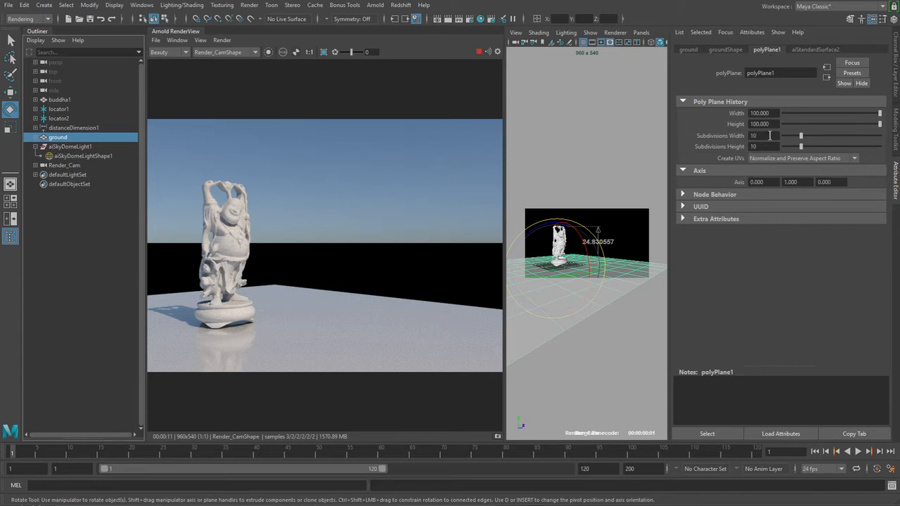
left_click(770, 135)
type("5")
key("Return")
left_click_drag(761, 147, 718, 146)
type("5")
key("Return")
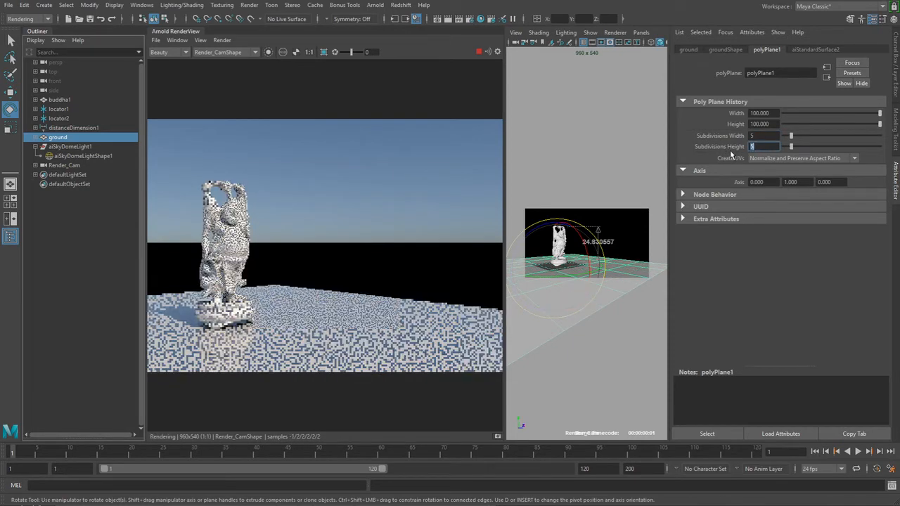
Set both Subdivisions Width and Subdivisions Height of the ground's polyPlane1 node to 100.
left_click(776, 135)
type("100")
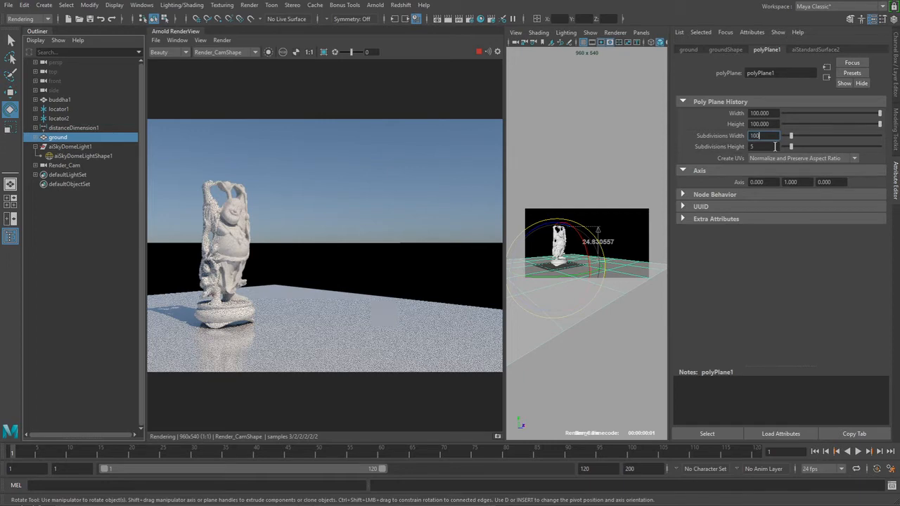
key("Return")
left_click_drag(769, 147, 743, 148)
type("100")
key("Return")
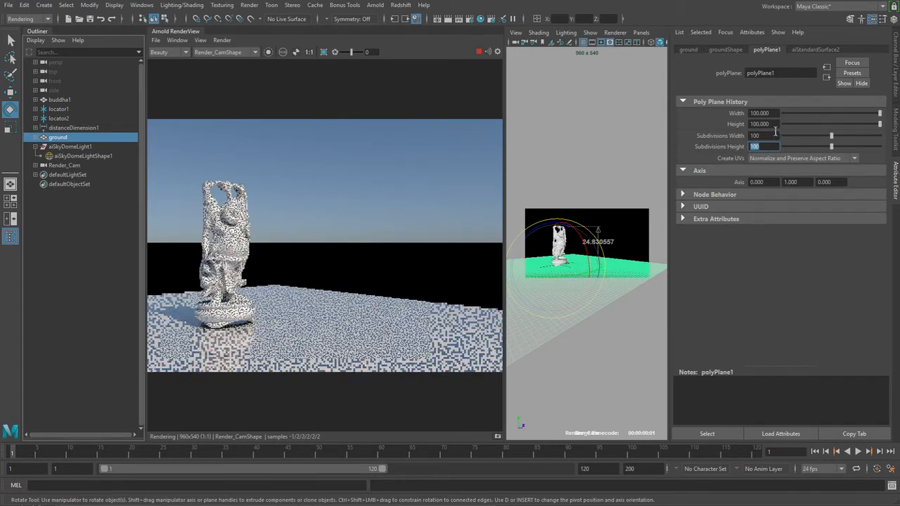
Set the Width and Height of the ground's polyPlane1 node to 1000000 each.
left_click(773, 113)
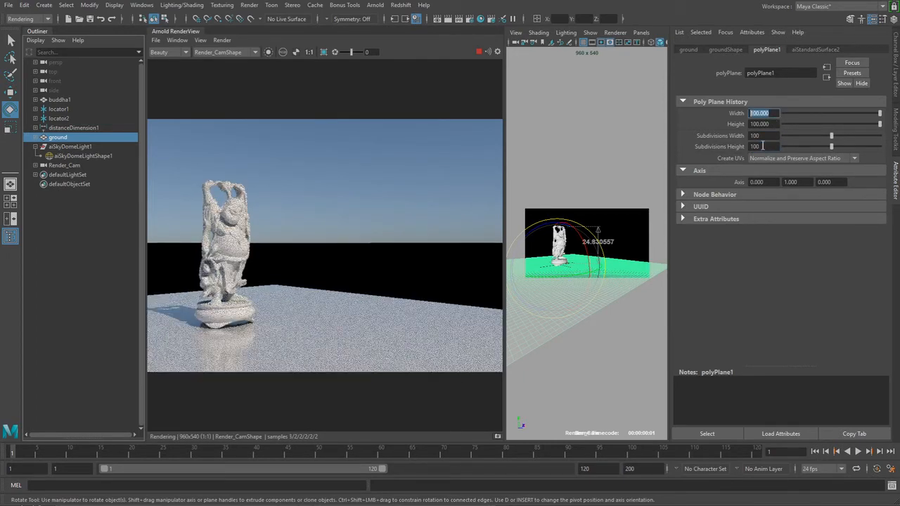
type("1000000")
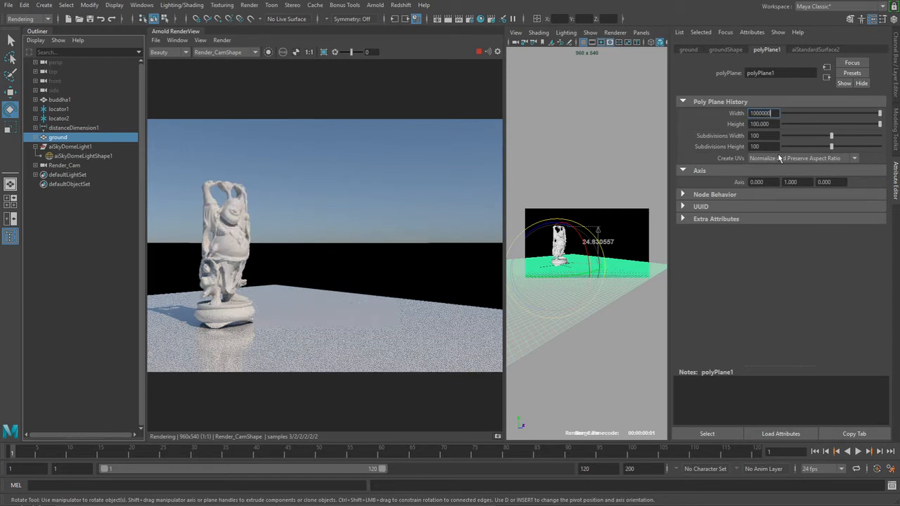
key("Tab")
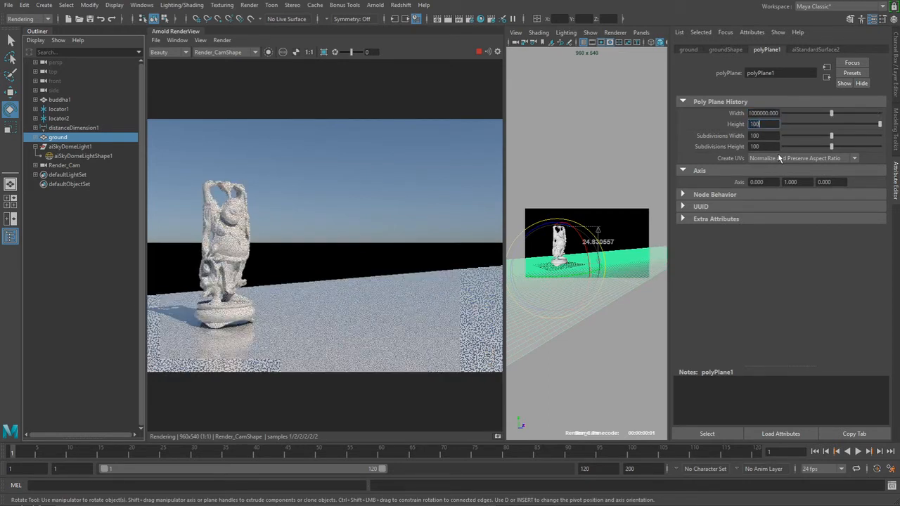
type("1000000")
key("Return")
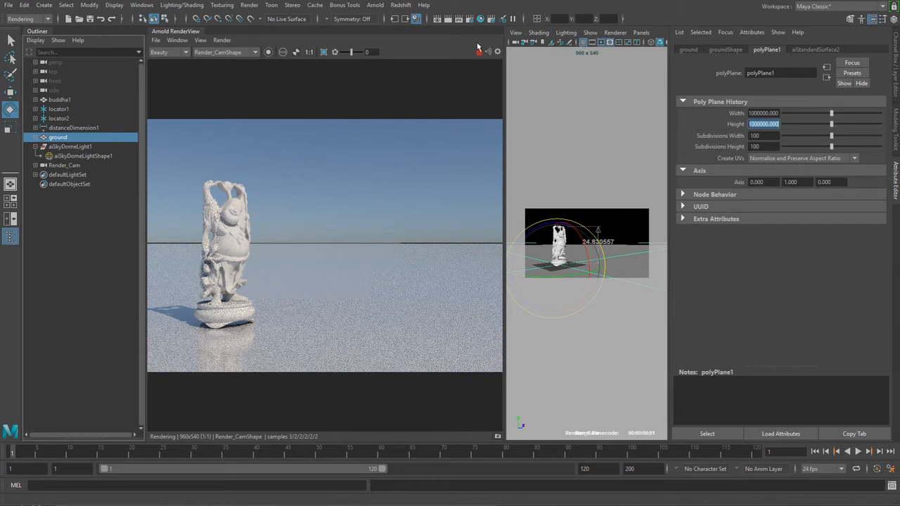
In the Arnold render settings, set the Camera (AA) samples to 2 and the Specular ray depth to 2.
left_click(469, 19)
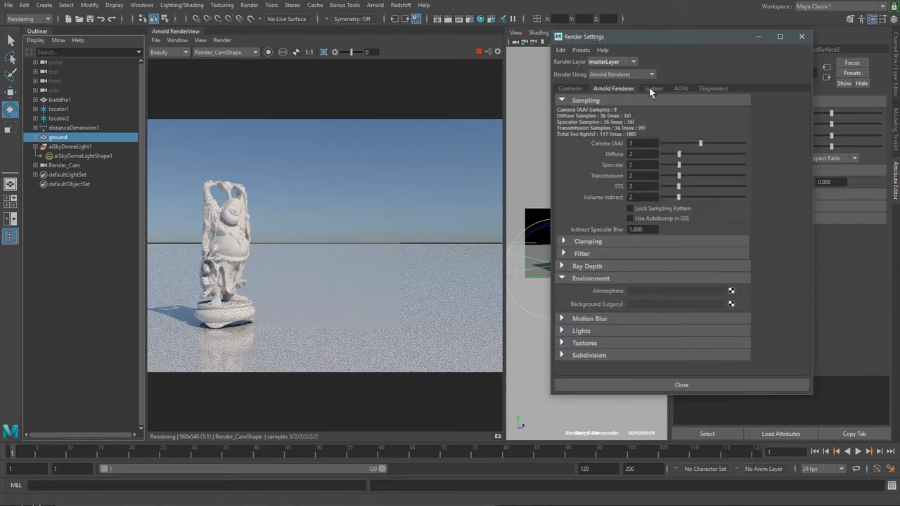
double_click(641, 142)
type("2")
key("Tab")
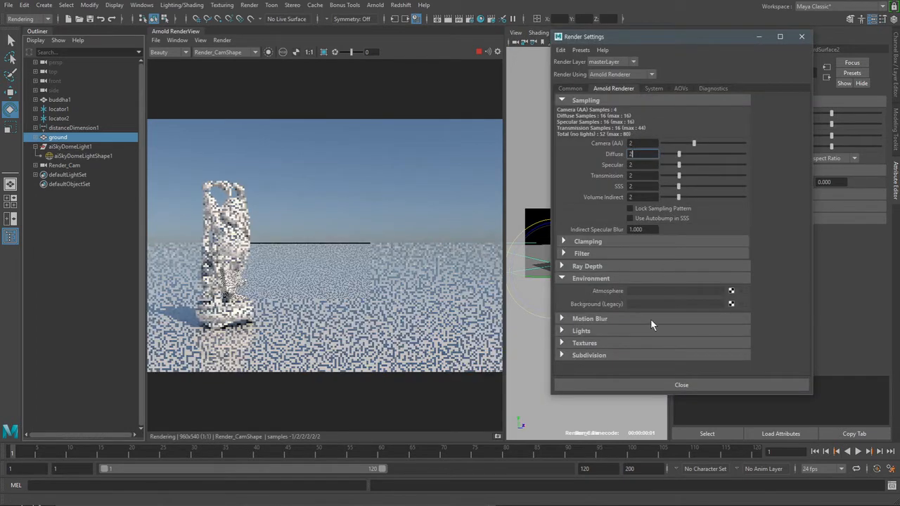
left_click(609, 263)
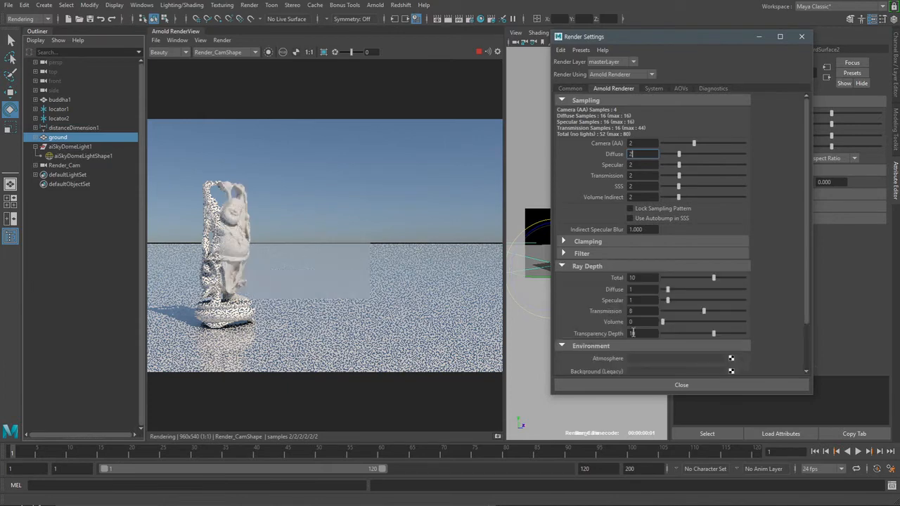
double_click(638, 300)
type("2")
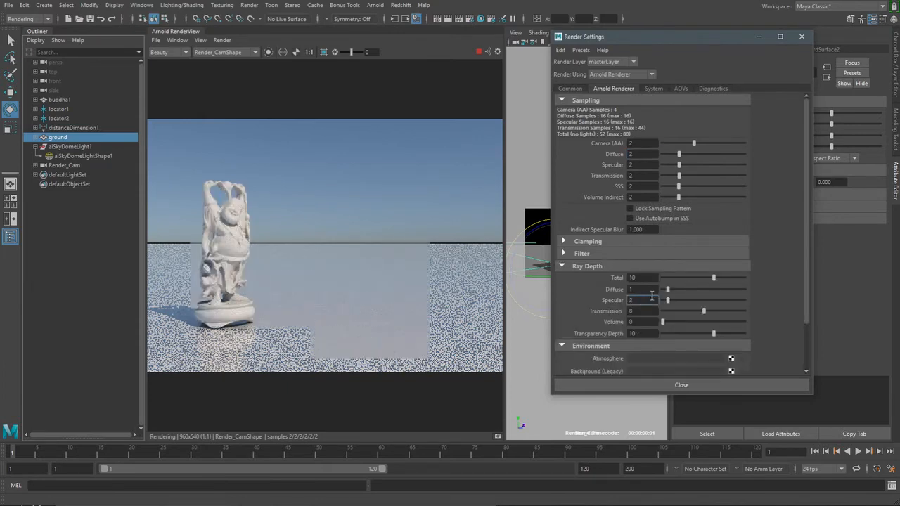
key("shift+Tab")
left_click(682, 385)
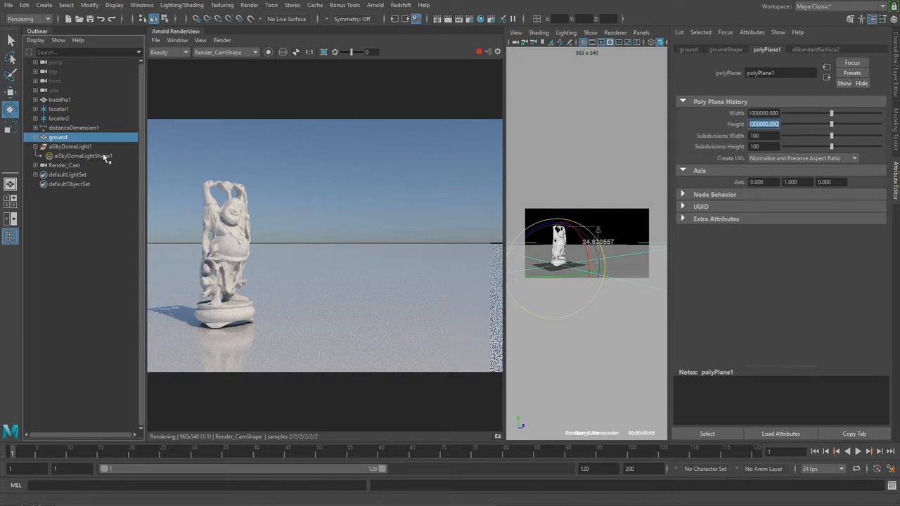
Try Samples values of 2 and 4 on aiSkyDomeLightShape1, and set Samples back to 1.
left_click(81, 155)
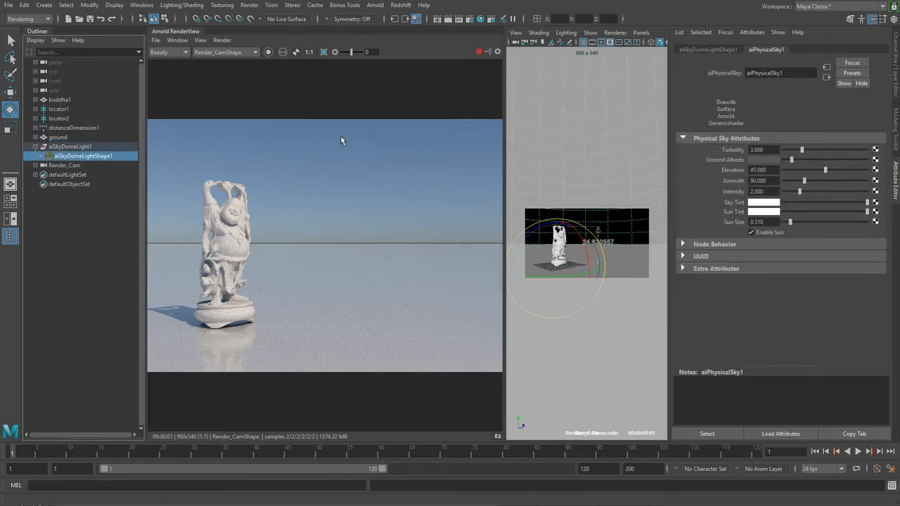
scroll(343, 144, "down", 1)
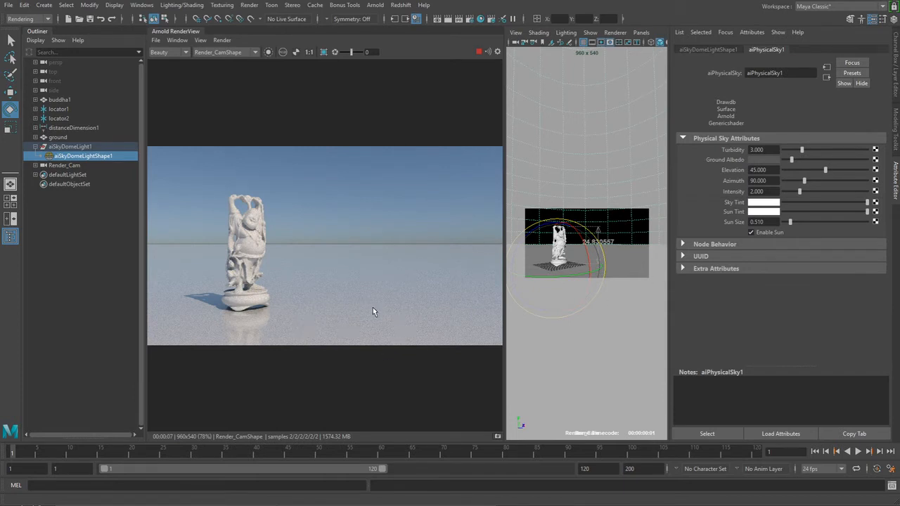
left_click(729, 51)
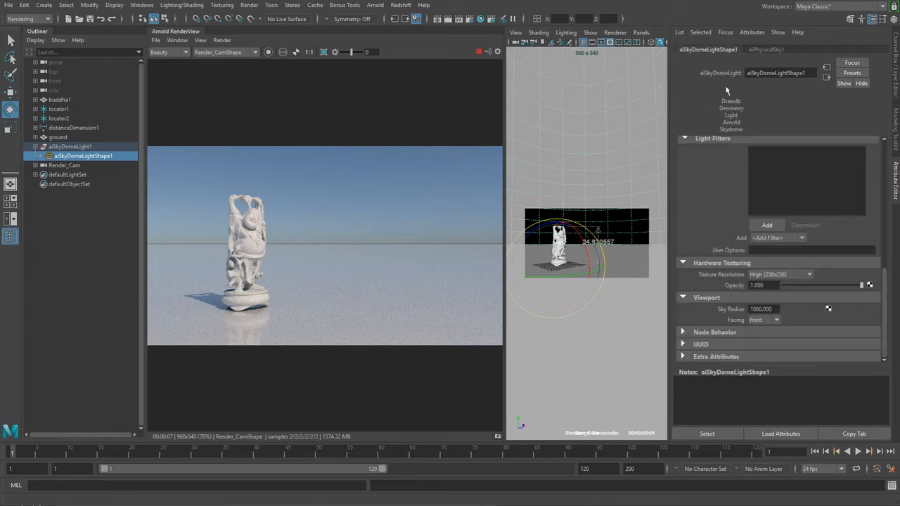
scroll(766, 275, "up", 6)
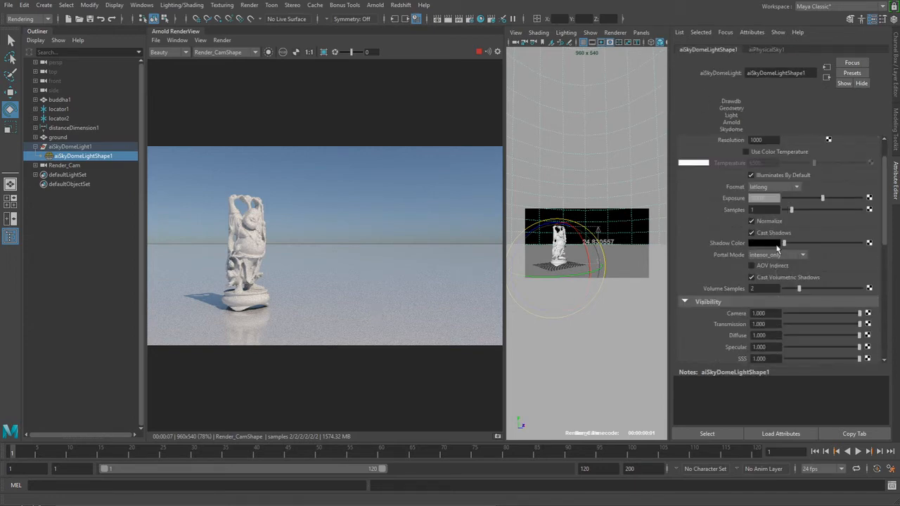
scroll(774, 260, "up", 2)
left_click(768, 238)
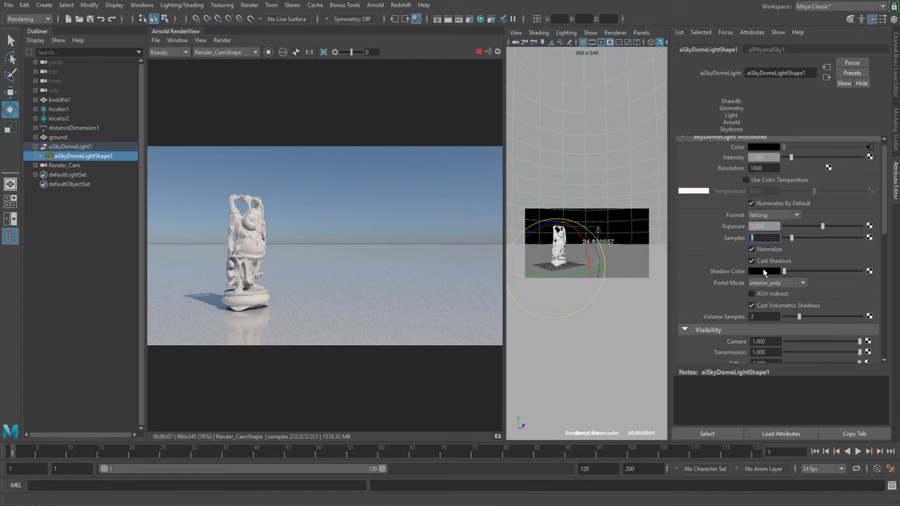
type("2")
key("Return")
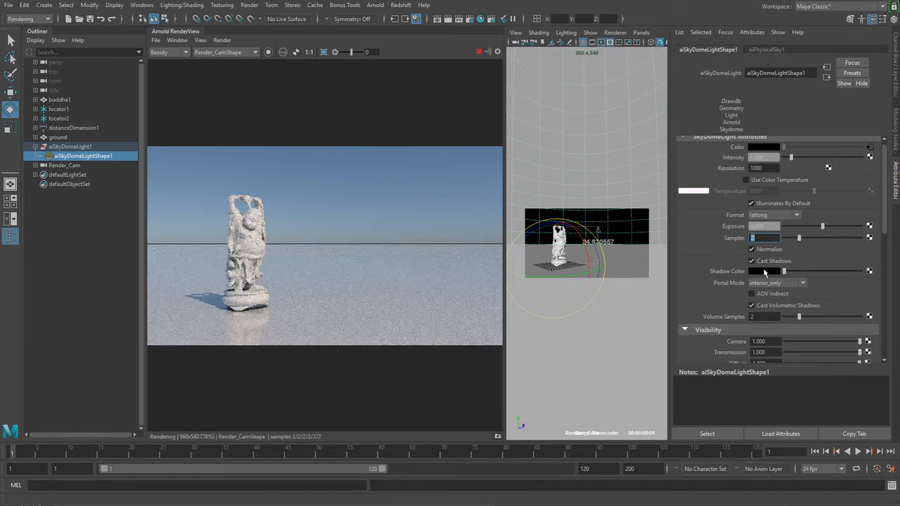
type("4")
key("Return")
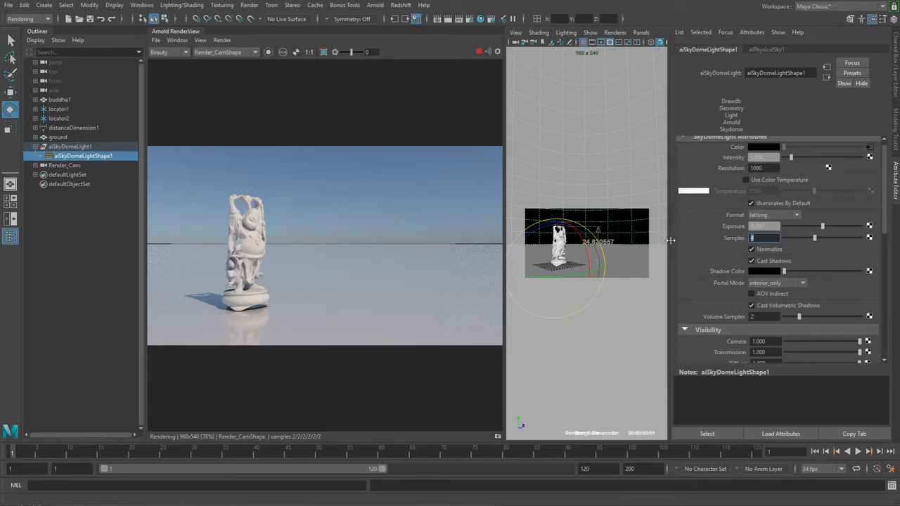
type("1")
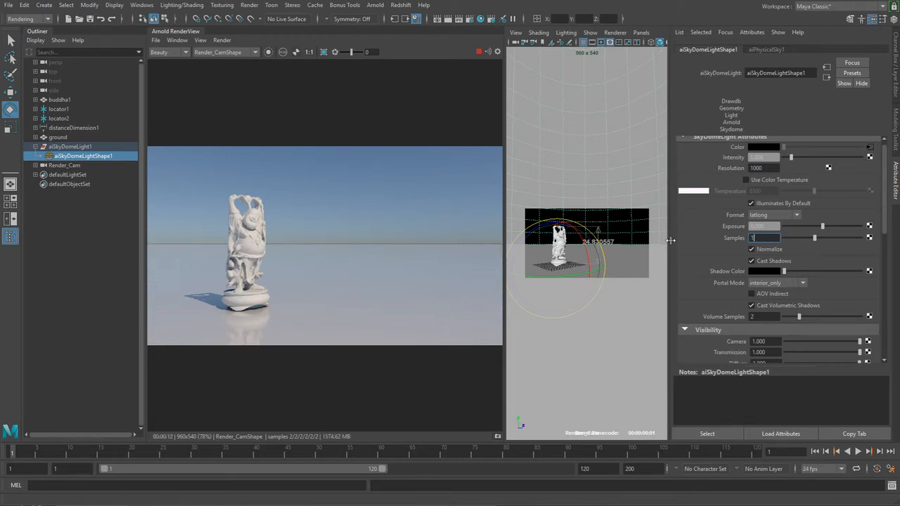
key("Return")
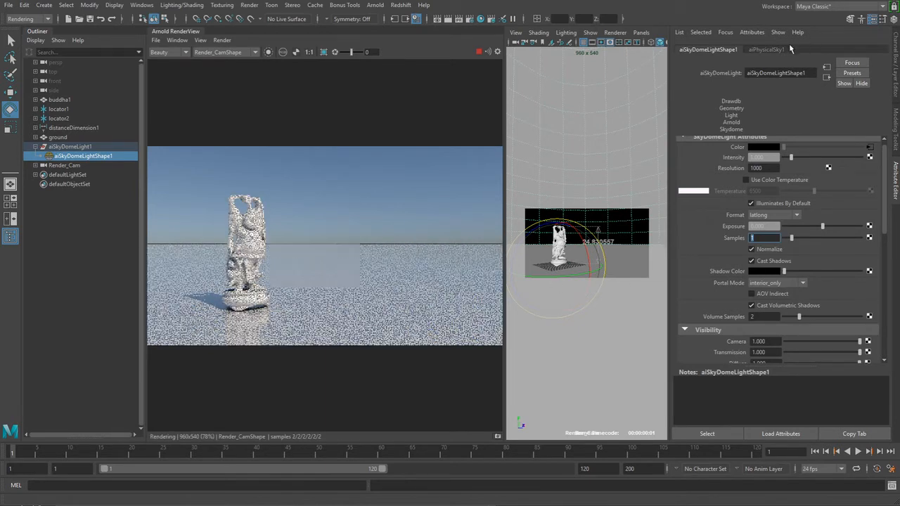
Try Turbidity values of 3.5 and 20 on the aiPhysicalSky1 node to compare the sky's haze.
left_click(766, 49)
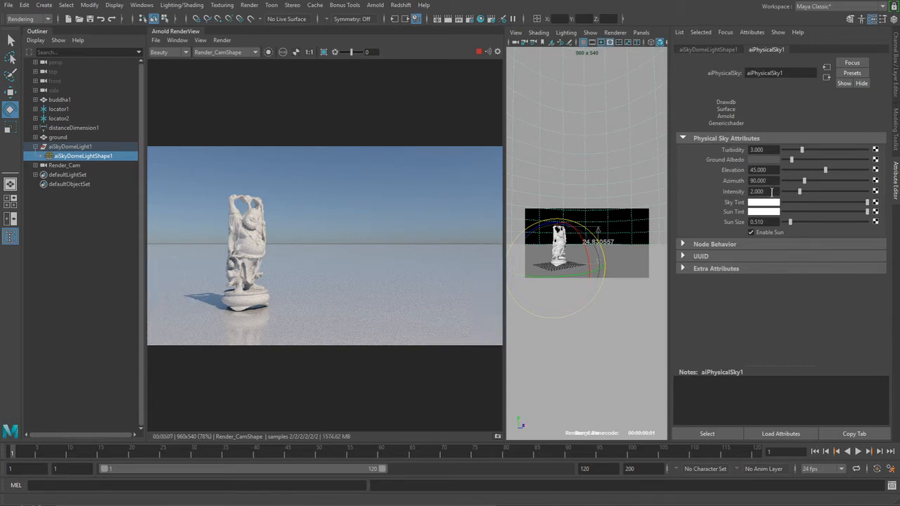
left_click_drag(769, 191, 742, 194)
left_click_drag(764, 150, 747, 151)
type("3.5")
key("Return")
key("Return")
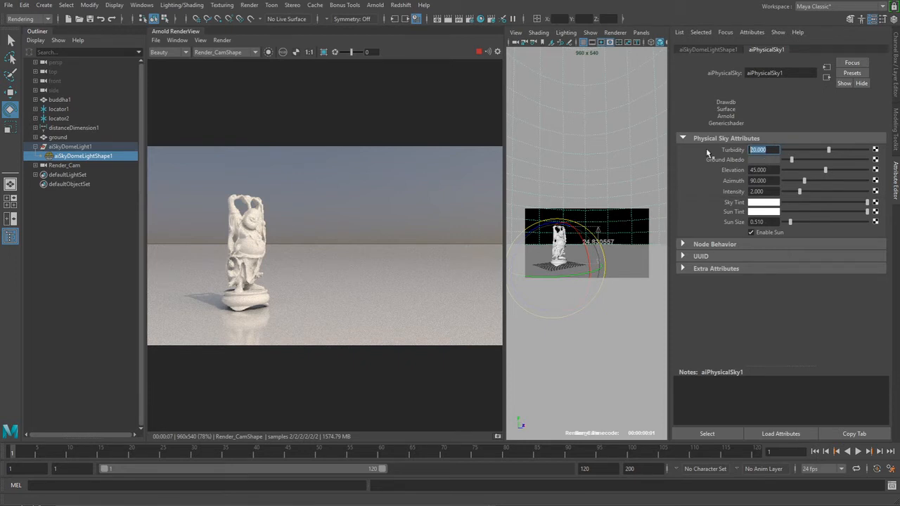
Test the extreme Turbidity values 1 and 100 on aiPhysicalSky1, and return Turbidity to 3.
type("1")
key("Return")
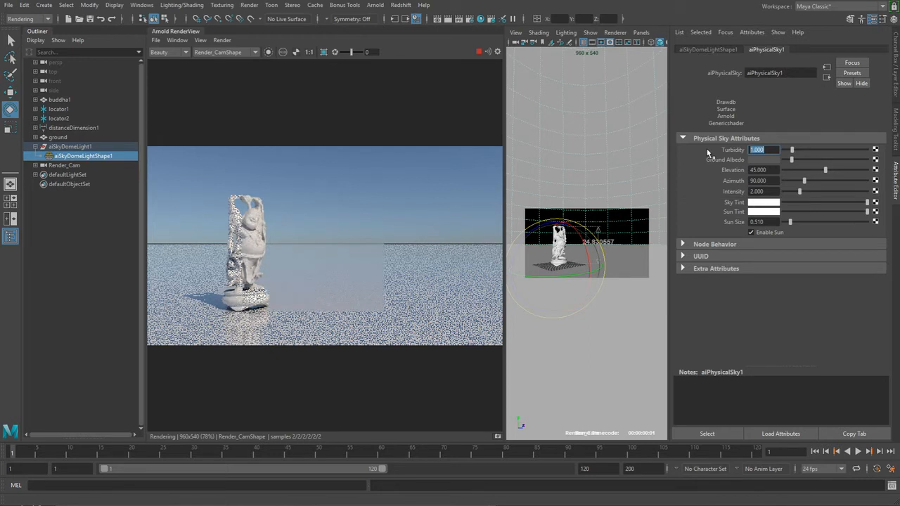
type("100")
key("Return")
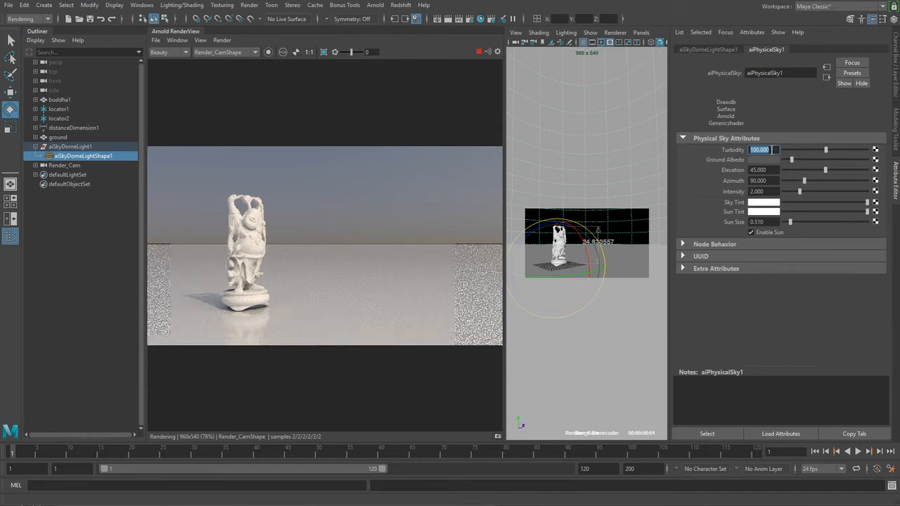
type("3")
key("Return")
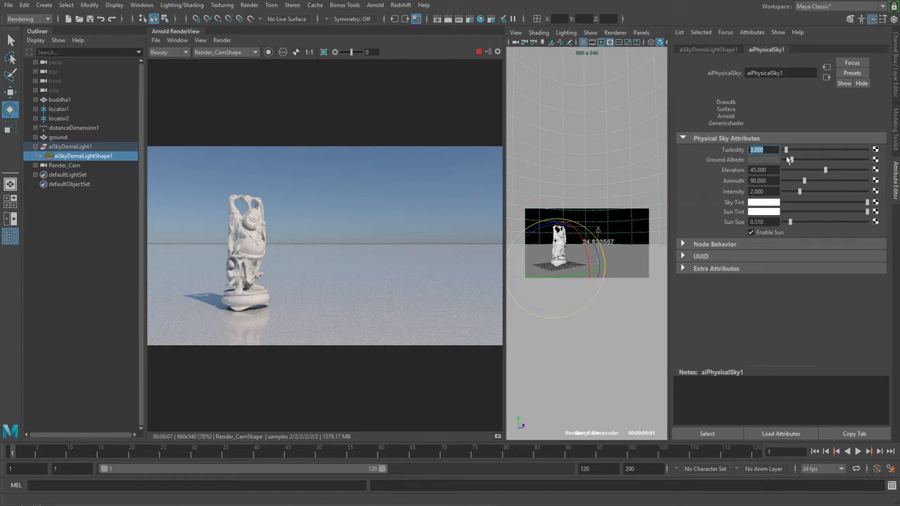
Try aiPhysicalSky1's Ground Albedo at black, near white and mid grey, and return it to dark grey.
left_click_drag(793, 160, 782, 161)
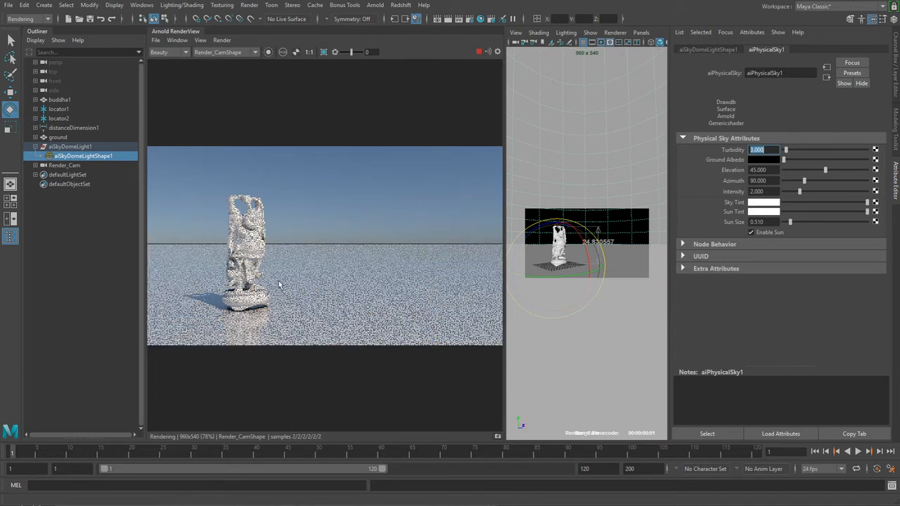
left_click(843, 160)
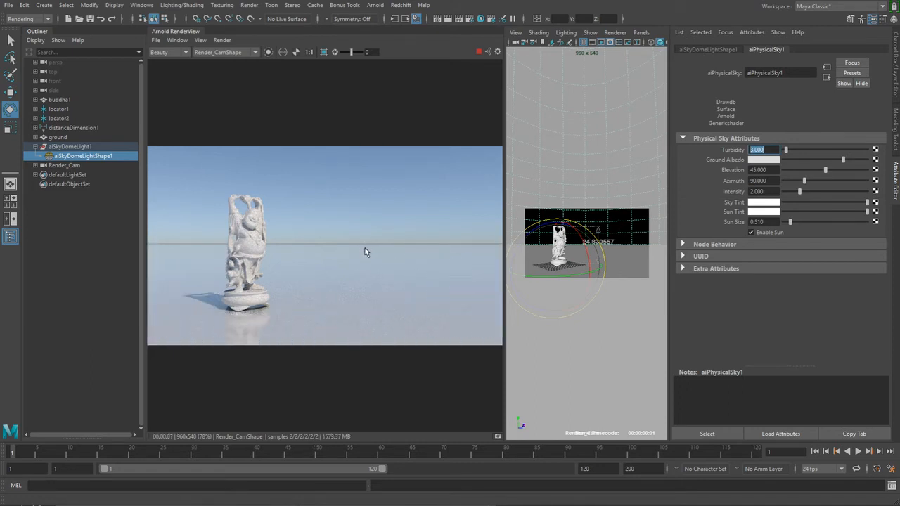
left_click(795, 160)
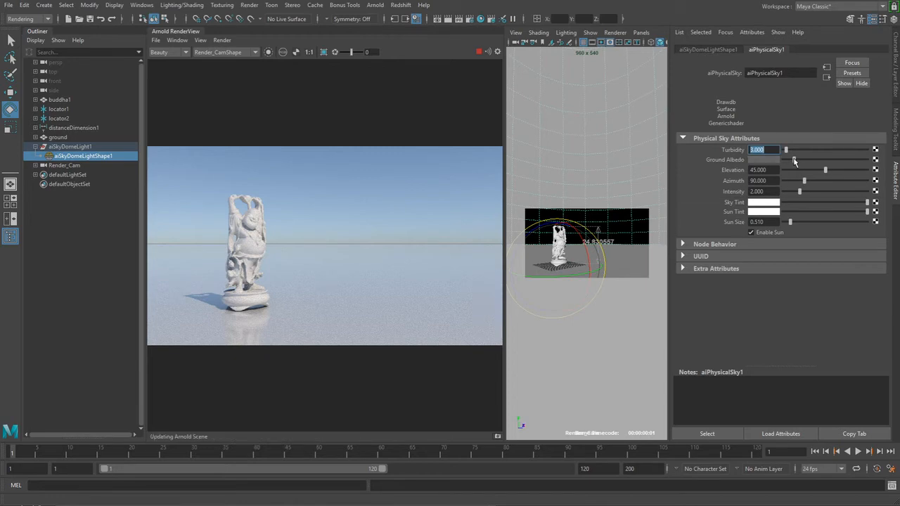
left_click(803, 161)
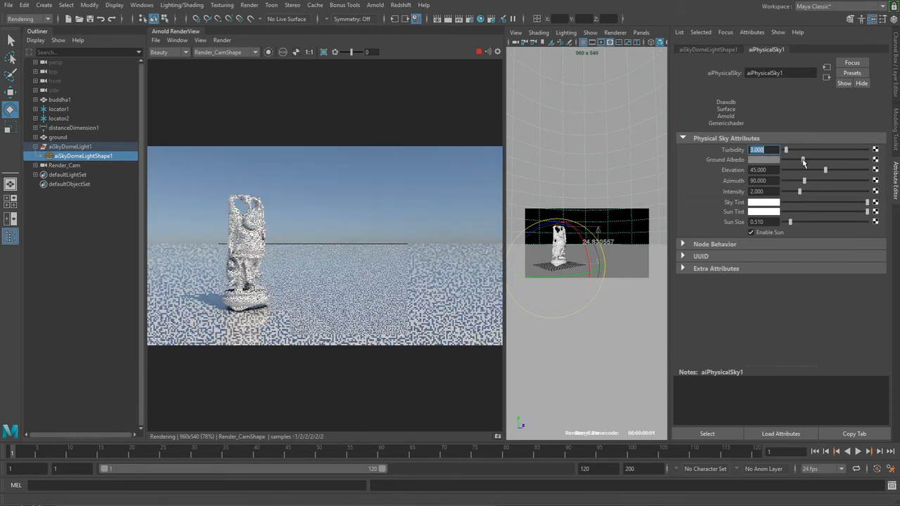
left_click(794, 161)
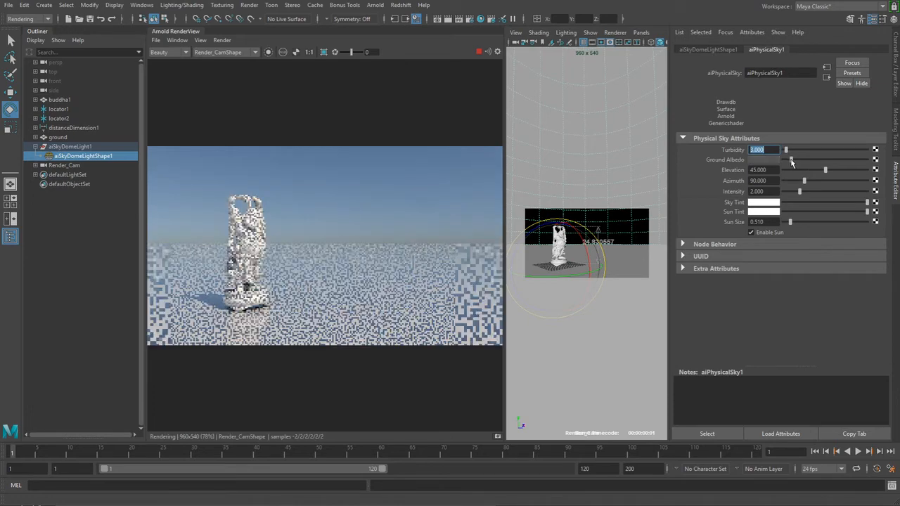
left_click(792, 161)
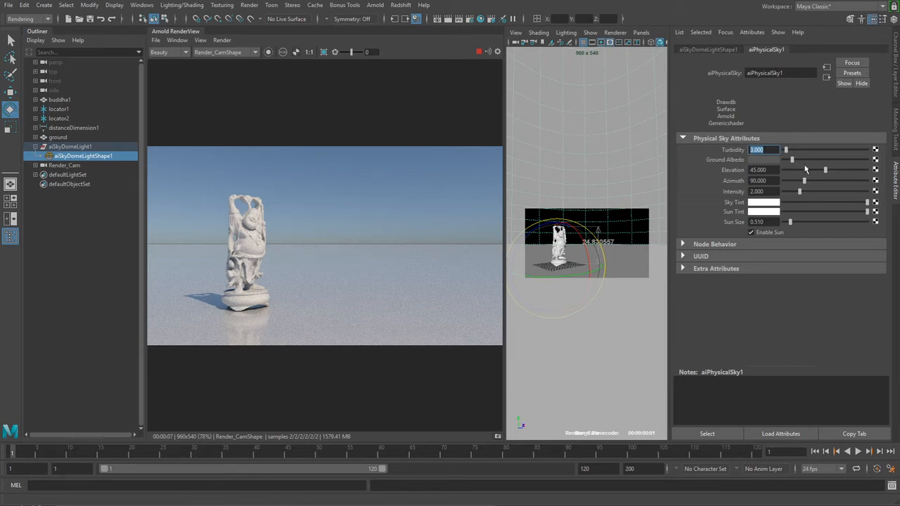
Raise aiPhysicalSky1's Ground Albedo through light grey to nearly white.
left_click(751, 191)
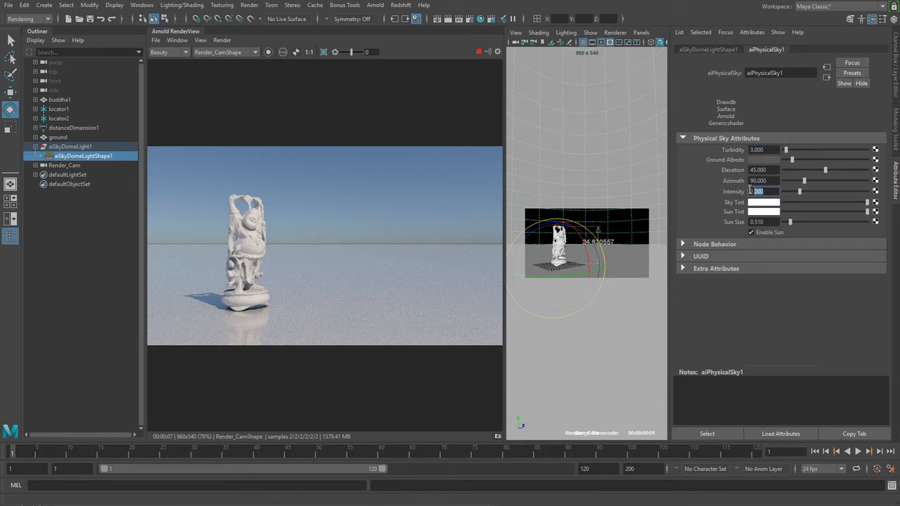
left_click(775, 149)
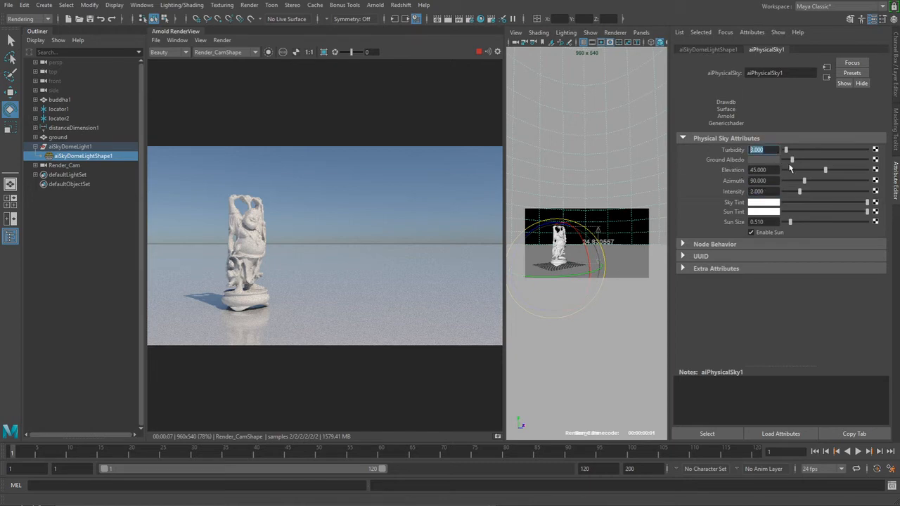
left_click(815, 160)
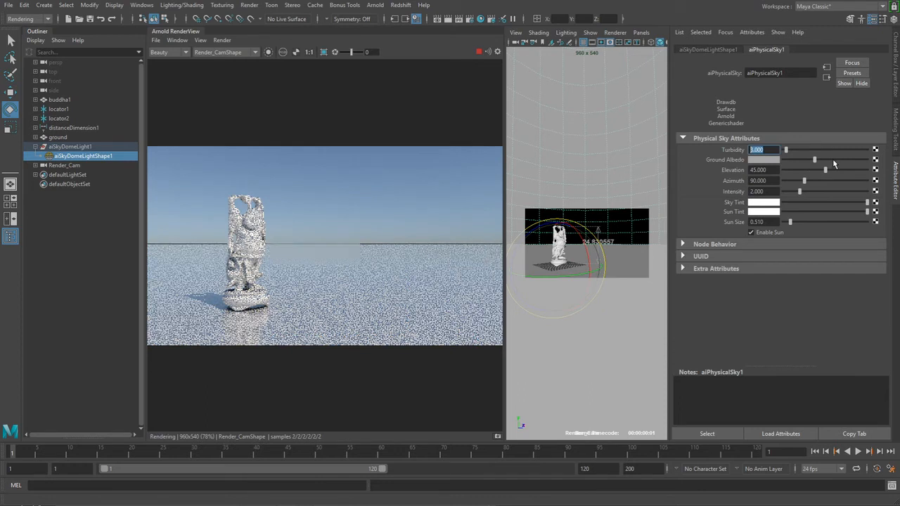
left_click(851, 160)
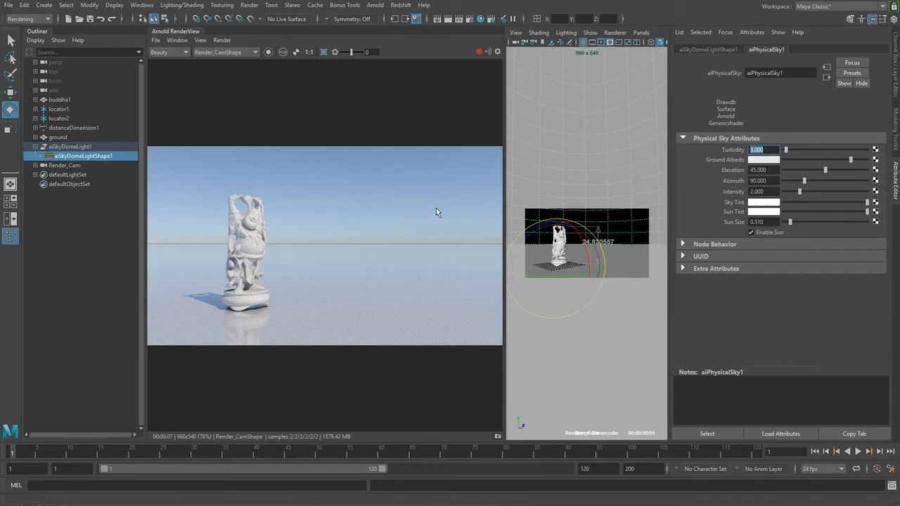
Lower aiPhysicalSky1's Ground Albedo from nearly white back to dark grey.
left_click(792, 160)
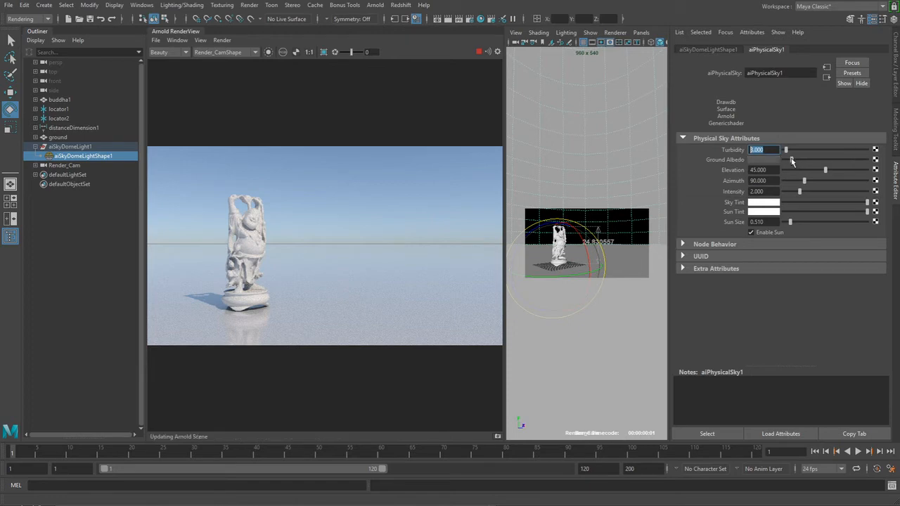
left_click(789, 160)
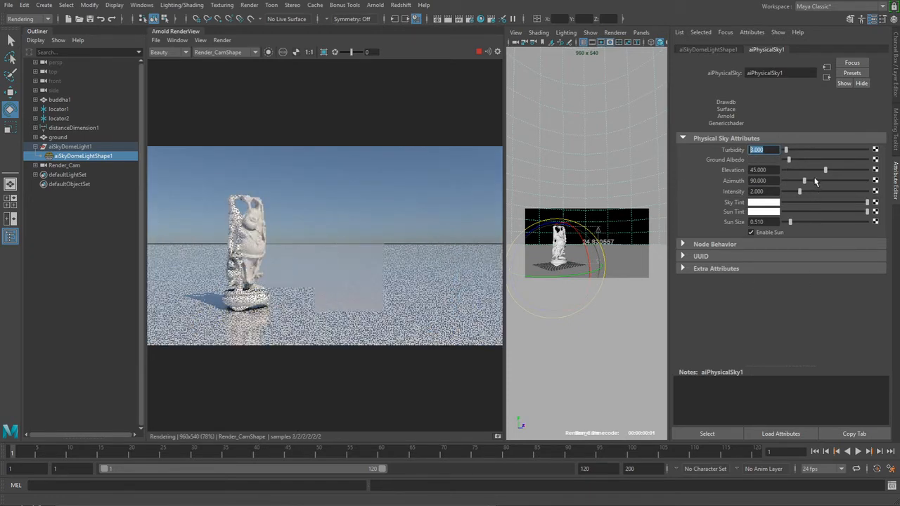
left_click(791, 160)
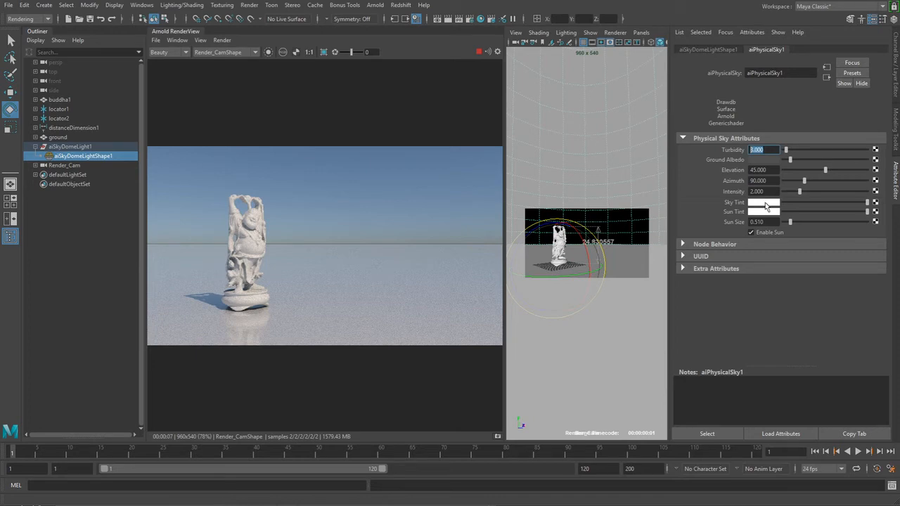
Try a saturated magenta-pink Sky Tint on aiPhysicalSky1, and soften it to a pale pink.
left_click(765, 206)
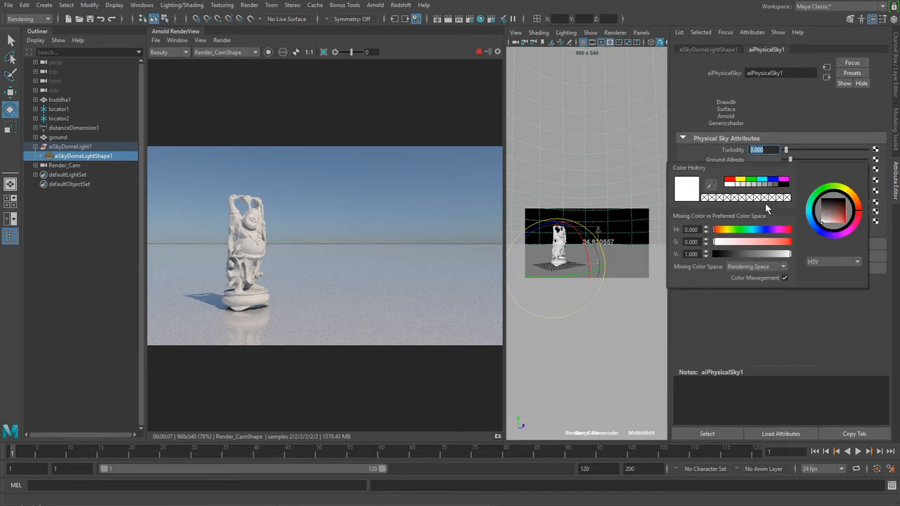
left_click(853, 232)
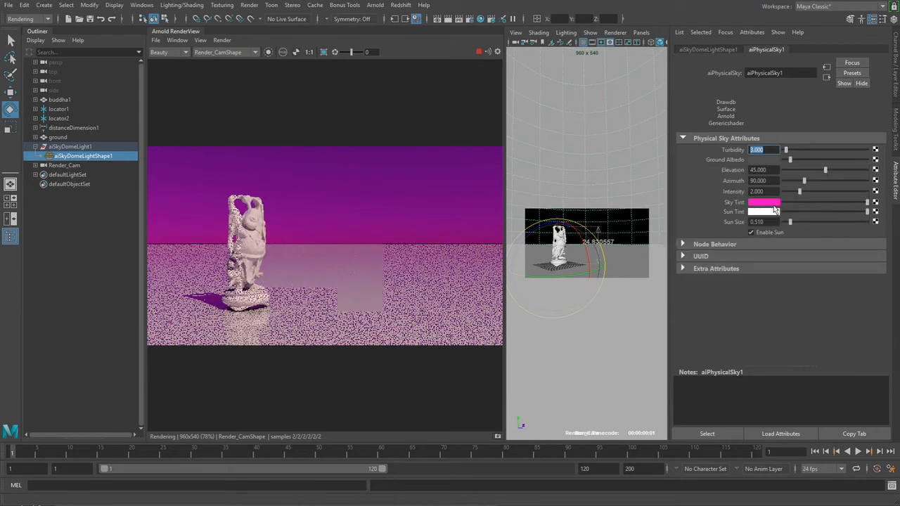
left_click(771, 204)
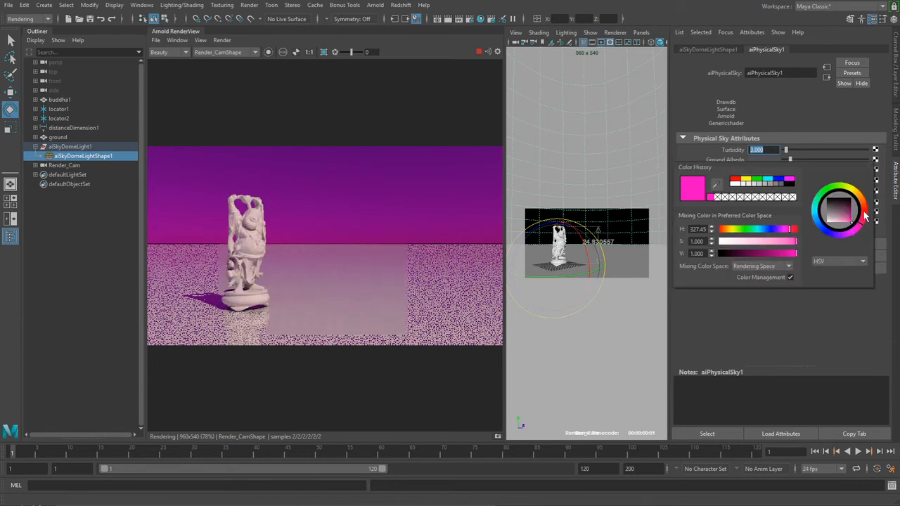
left_click_drag(855, 220, 838, 233)
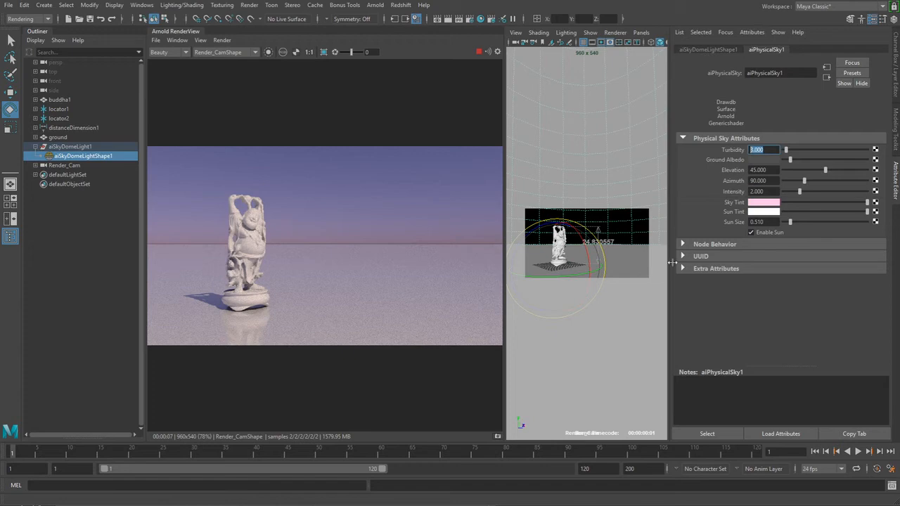
Try other pastel hues for aiPhysicalSky1's Sky Tint, and return it to white with zero saturation.
left_click(760, 204)
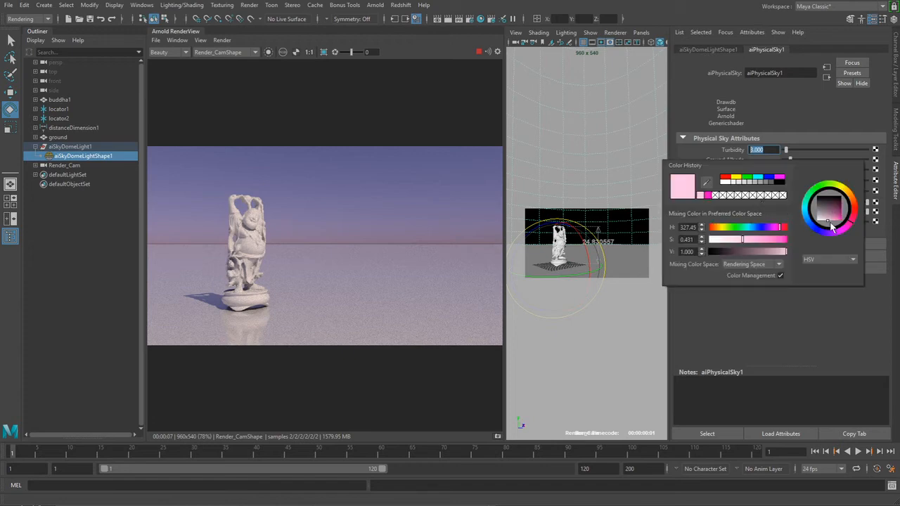
left_click_drag(832, 225, 860, 237)
left_click(773, 204)
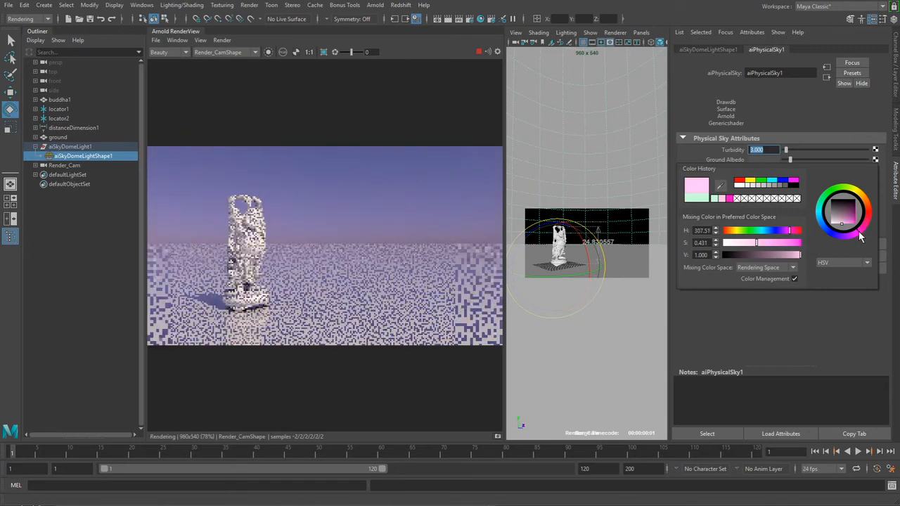
left_click(770, 205)
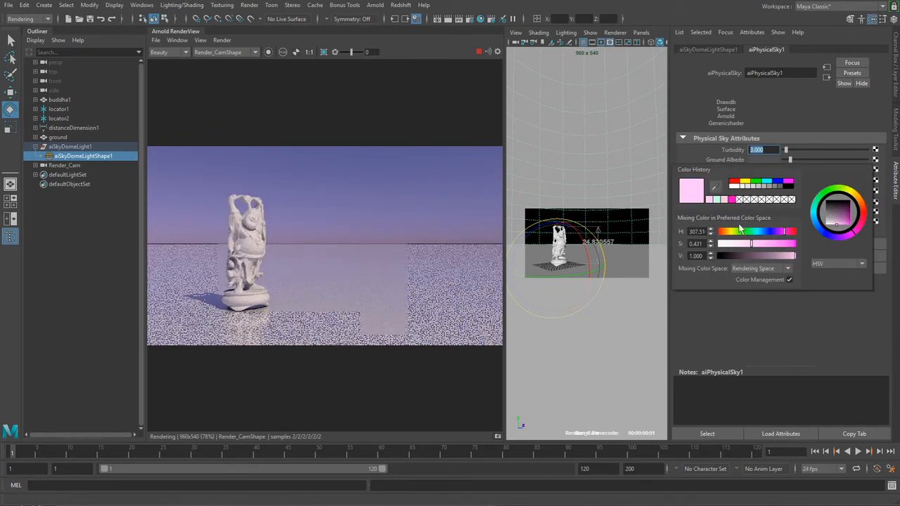
left_click_drag(739, 243, 699, 246)
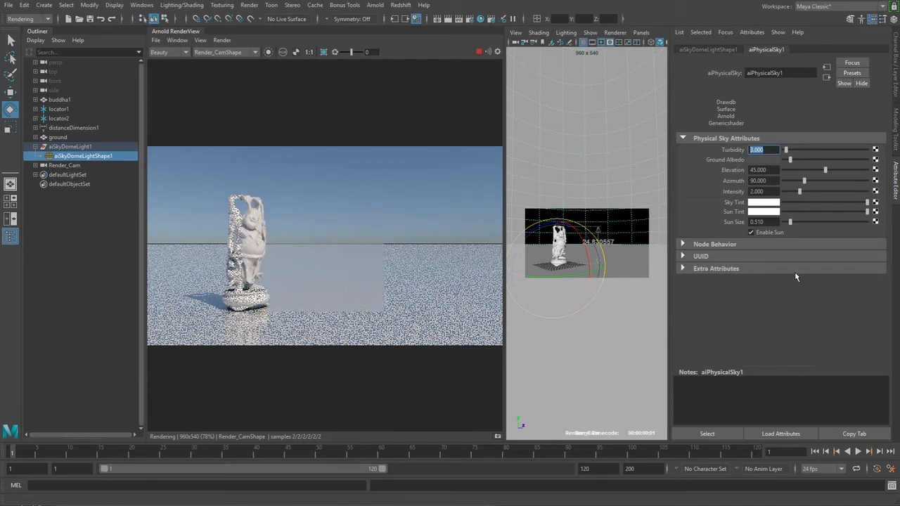
Try aiPhysicalSky1's Sun Tint in magenta, teal, golden yellow and pink, and return it to white.
left_click(751, 212)
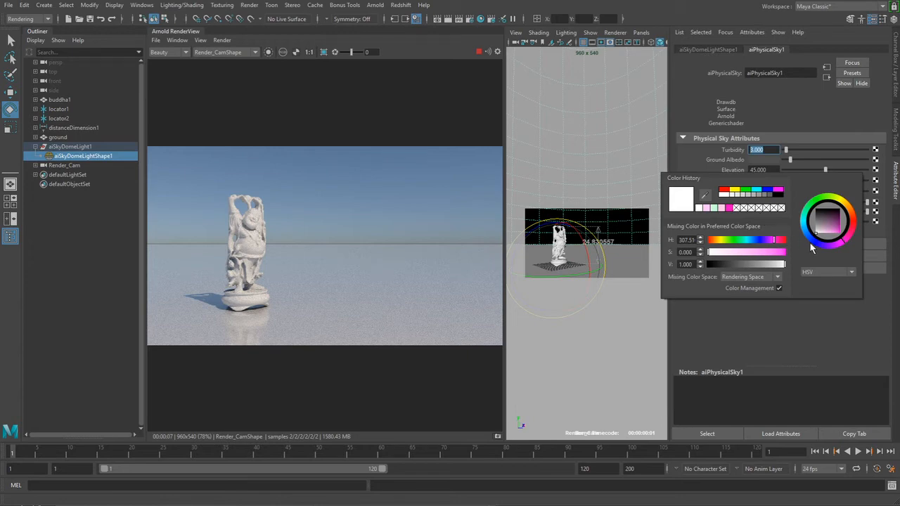
left_click(785, 252)
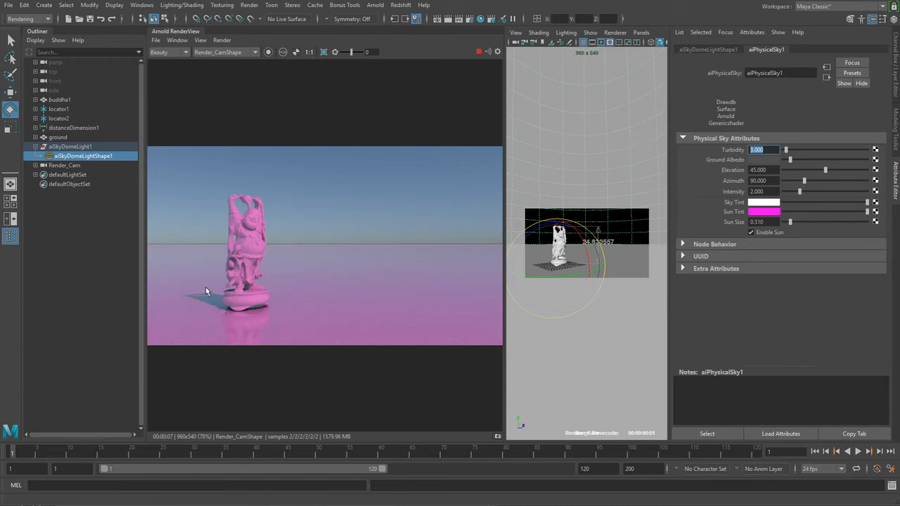
left_click(775, 212)
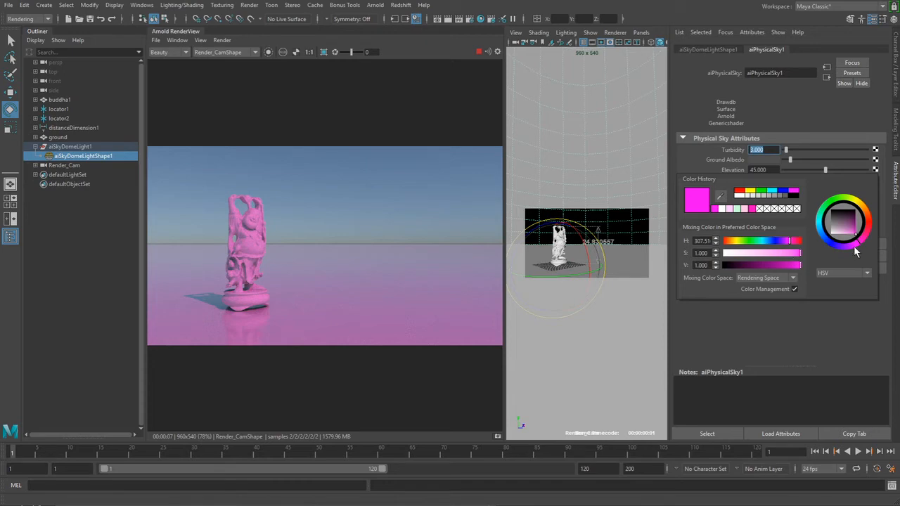
left_click(826, 218)
left_click(861, 209)
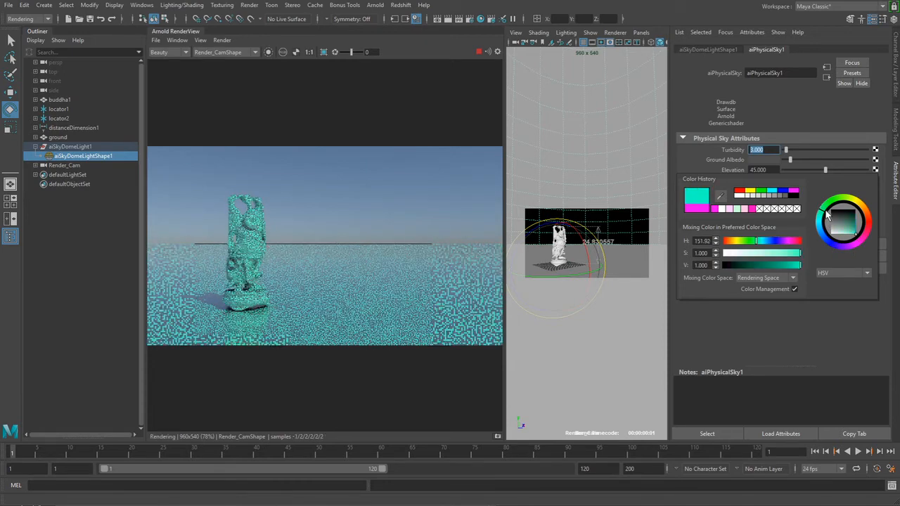
left_click(860, 206)
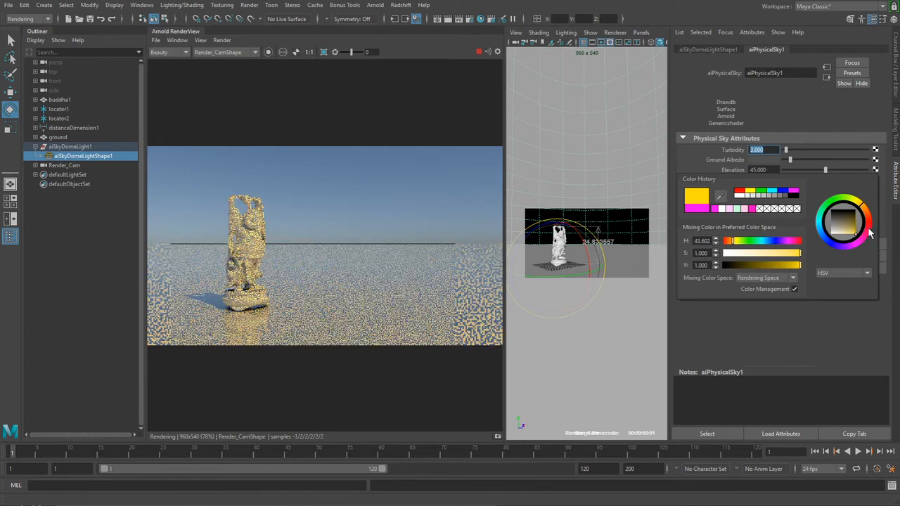
left_click(868, 229)
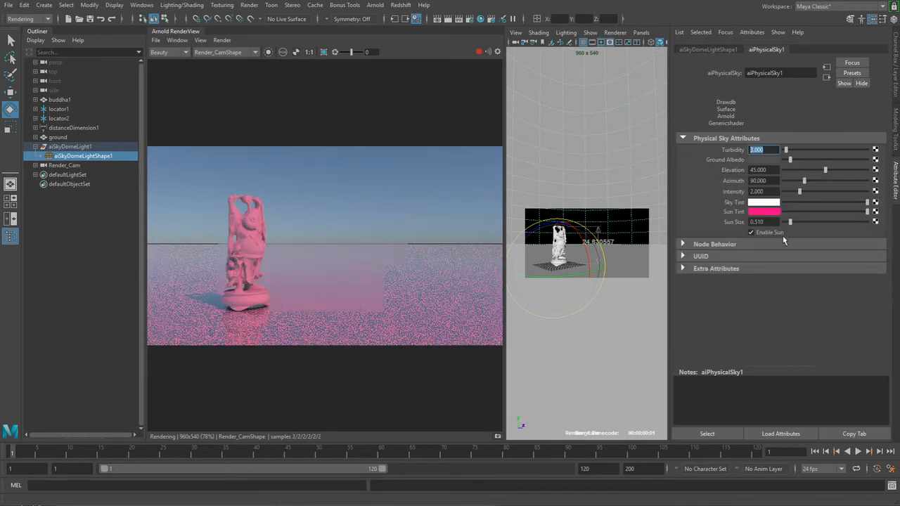
left_click(774, 212)
left_click(723, 254)
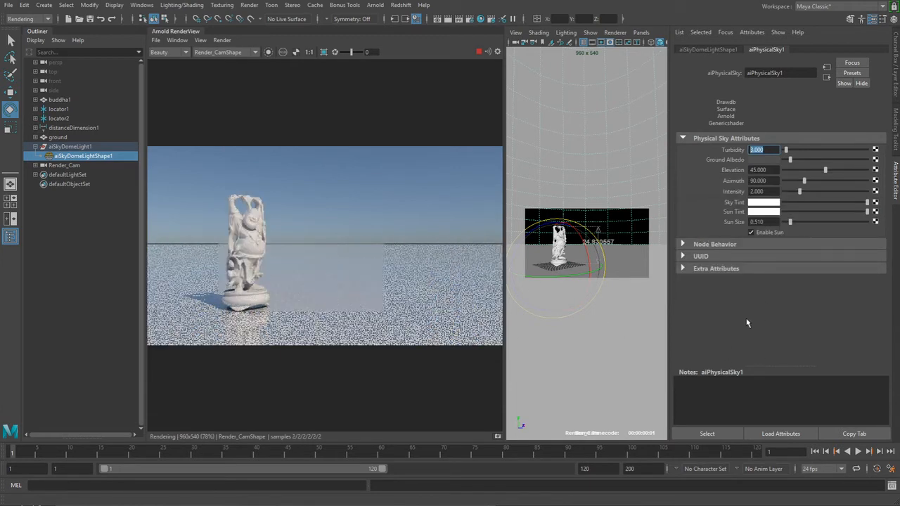
Try Sun Size values of 3, 0.1 and 30 on aiPhysicalSky1 to compare the shadow softness.
left_click(757, 222)
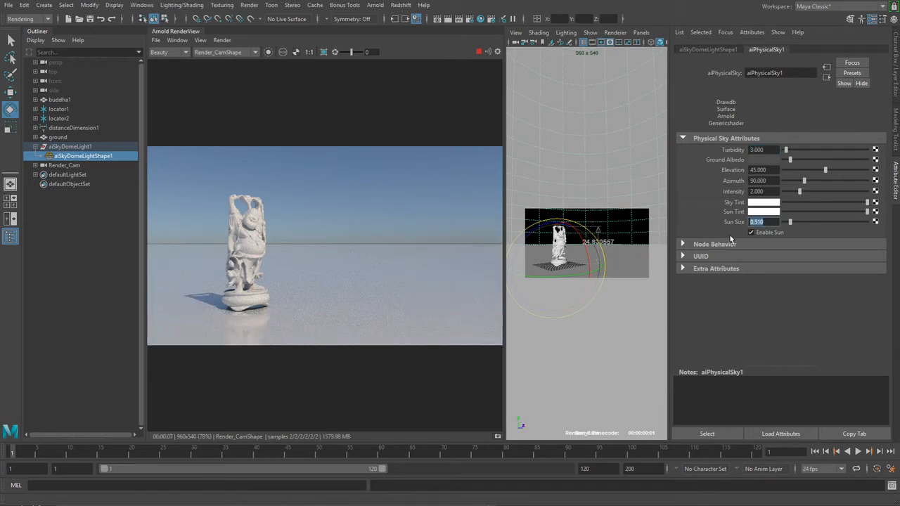
type("3")
key("Return")
key("Return")
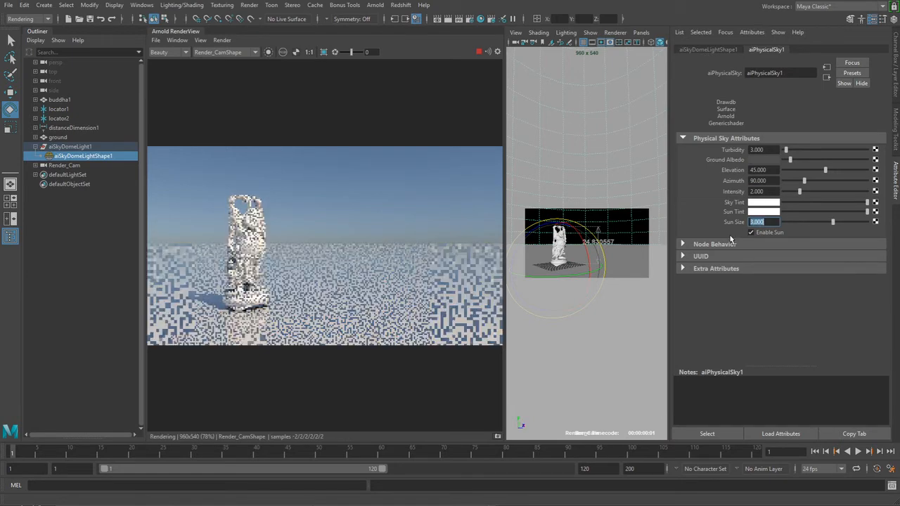
type("0.1")
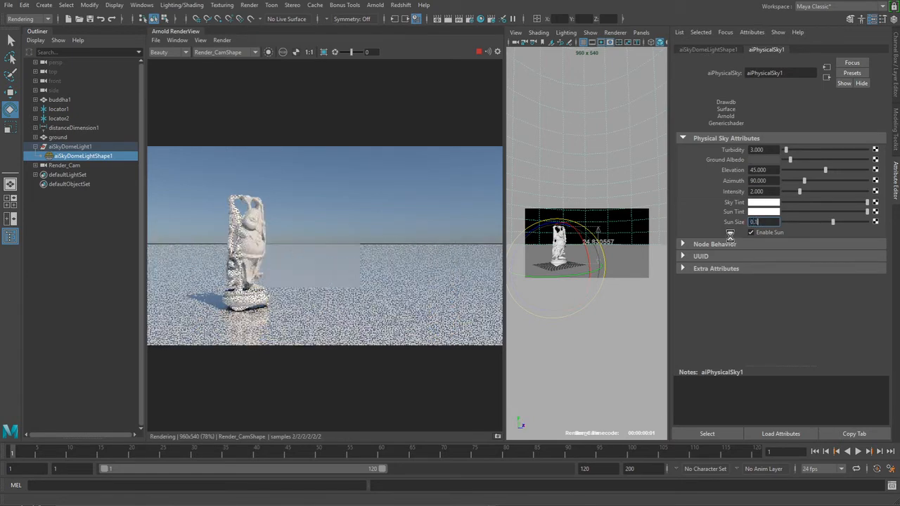
key("Return")
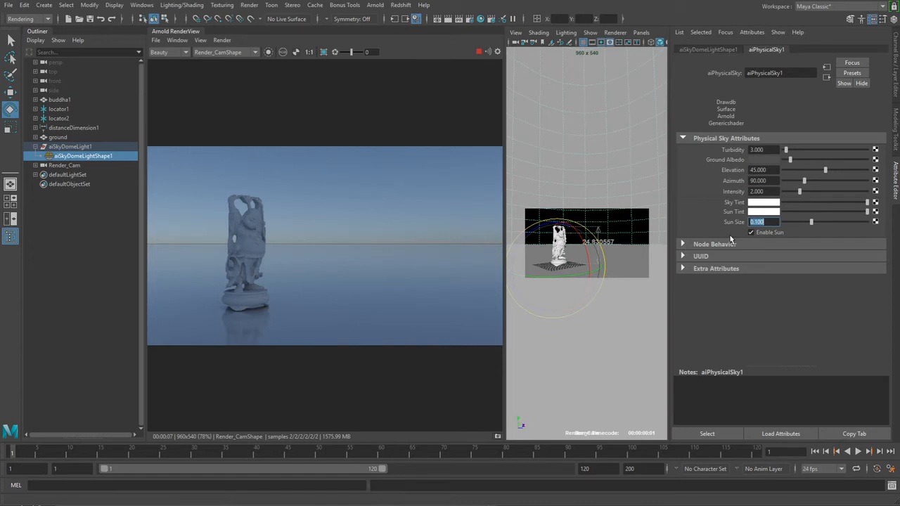
type("30")
key("Return")
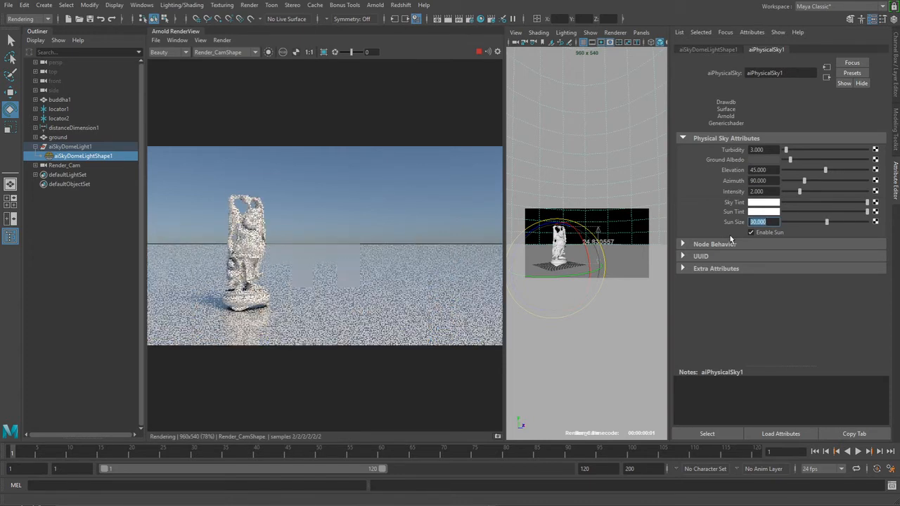
Compare Sun Size values of 0.5 and 0.1 on aiPhysicalSky1, and leave Sun Size at 0.5.
type("0")
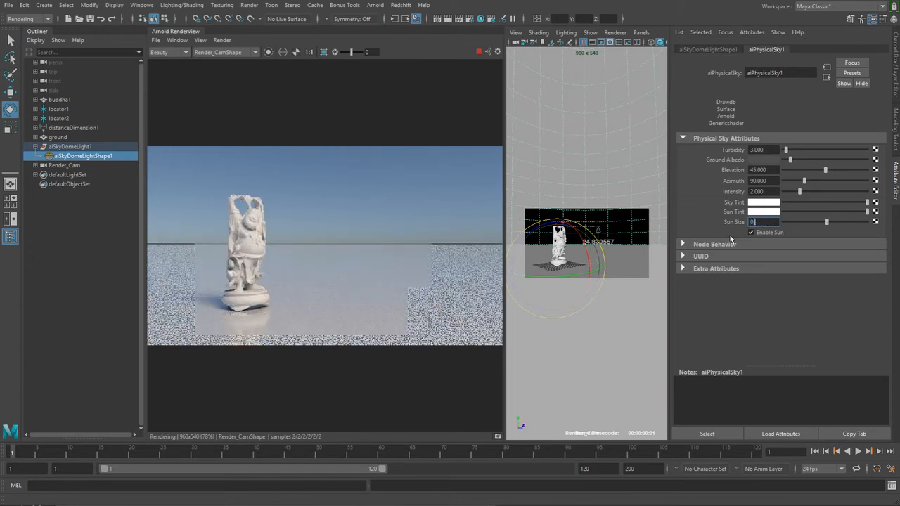
type(".")
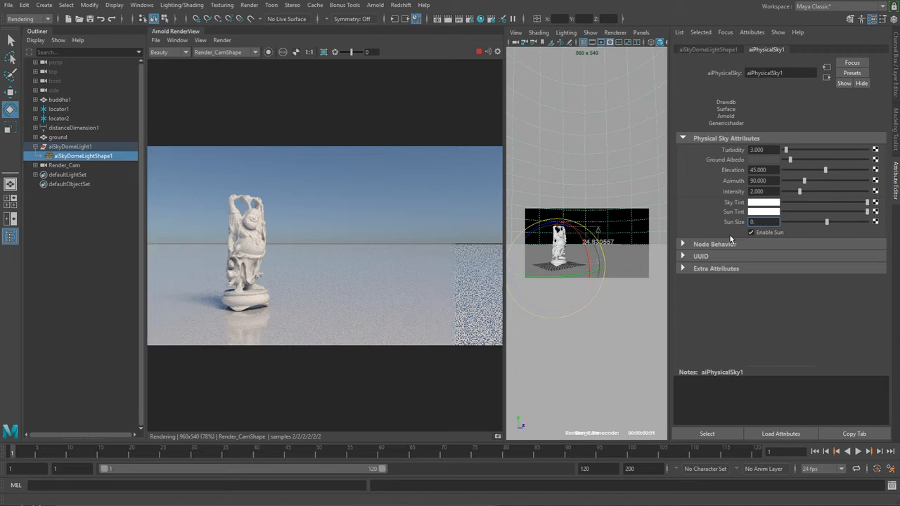
type("5")
key("Return")
type("0.")
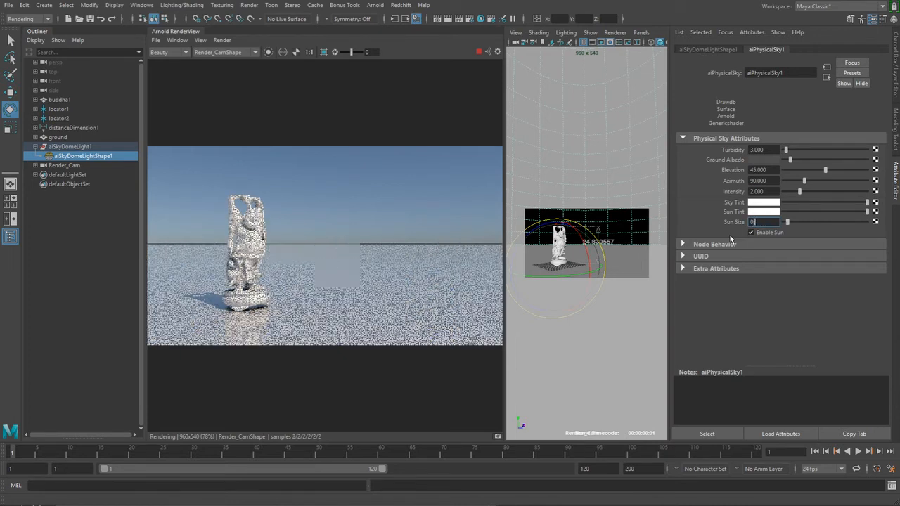
type("1")
key("Return")
type("0")
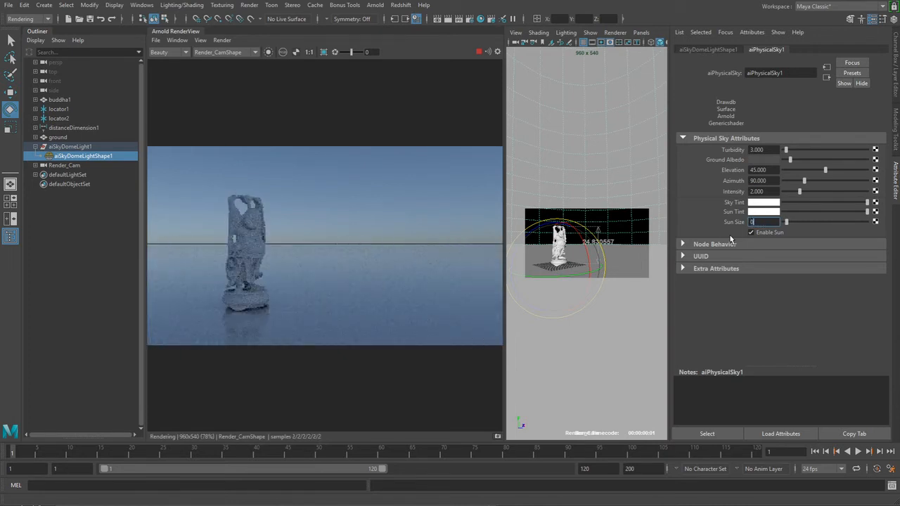
type(".5")
key("Return")
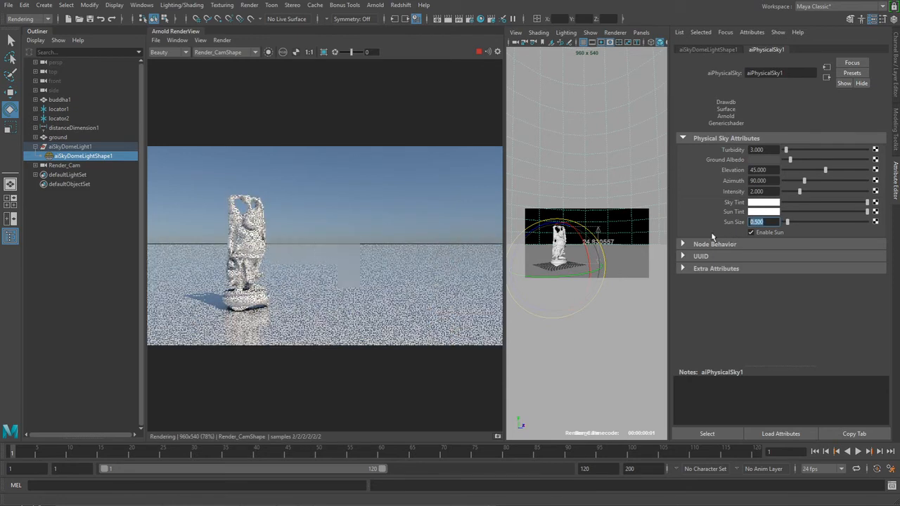
Disable the sun on aiPhysicalSky1, and set Turbidity to 10 for a hazier sky.
left_click(776, 238)
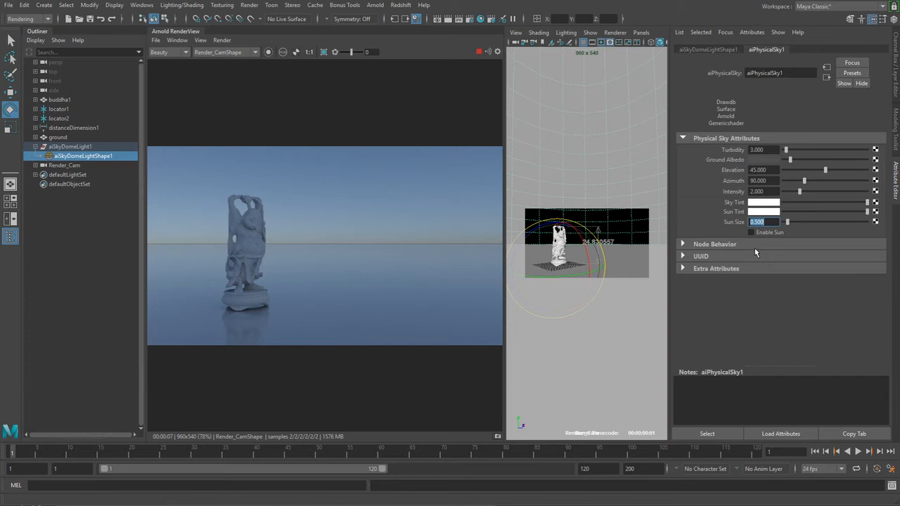
left_click(763, 150)
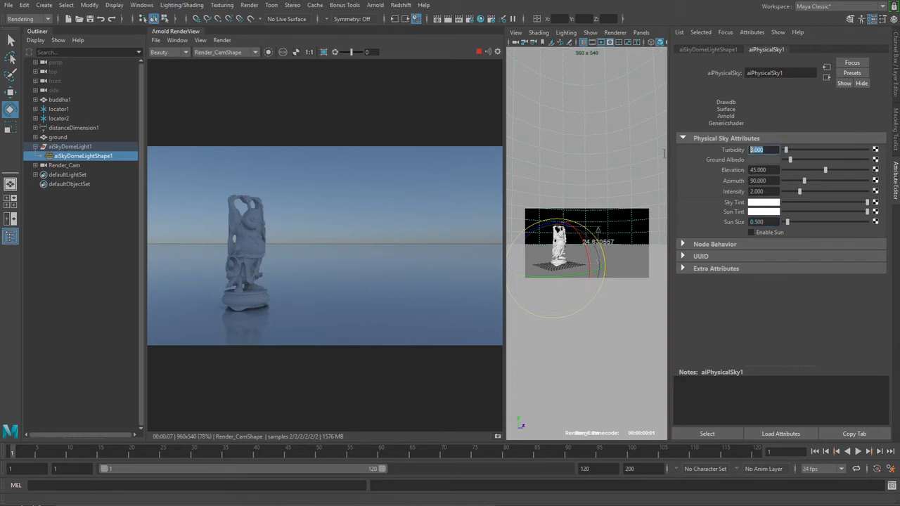
type("10")
key("Return")
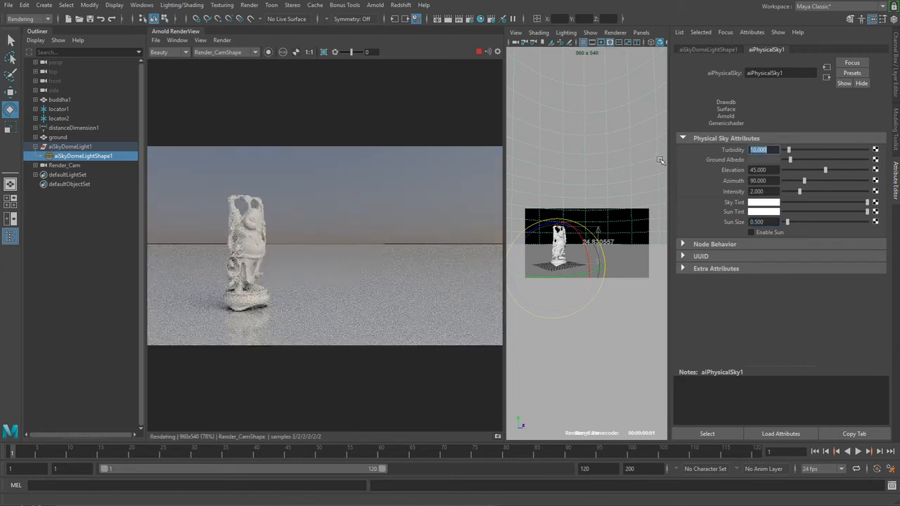
Raise aiPhysicalSky1's Ground Albedo to a lighter grey, and set the sky's Intensity to 0.5.
left_click(813, 160)
left_click_drag(814, 160, 811, 160)
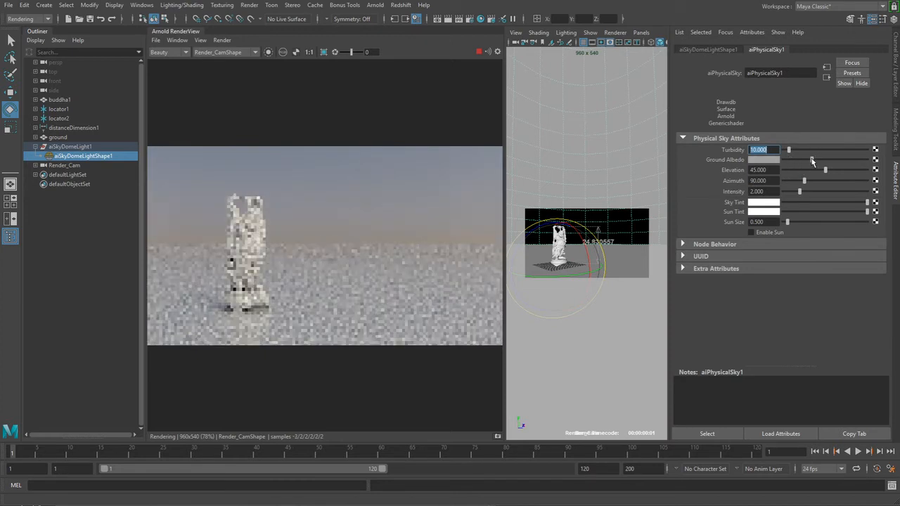
left_click_drag(765, 191, 698, 194)
type("0.5")
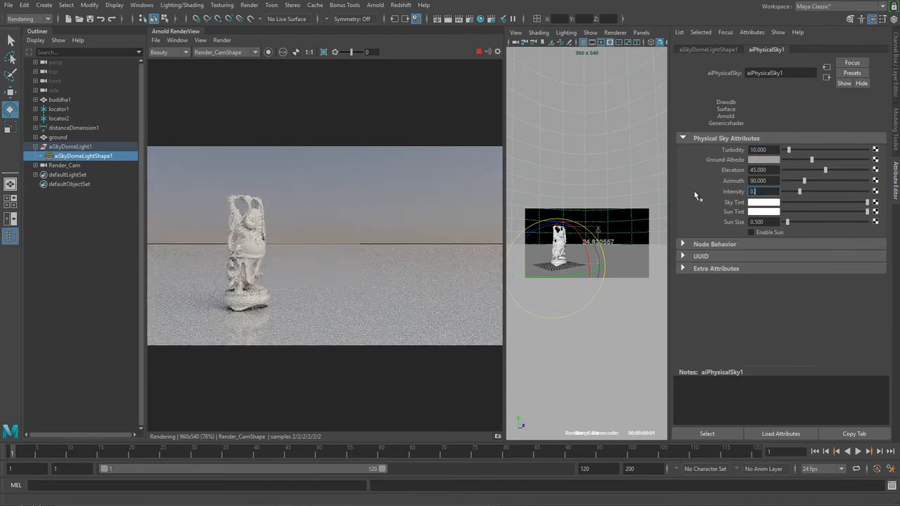
key("Return")
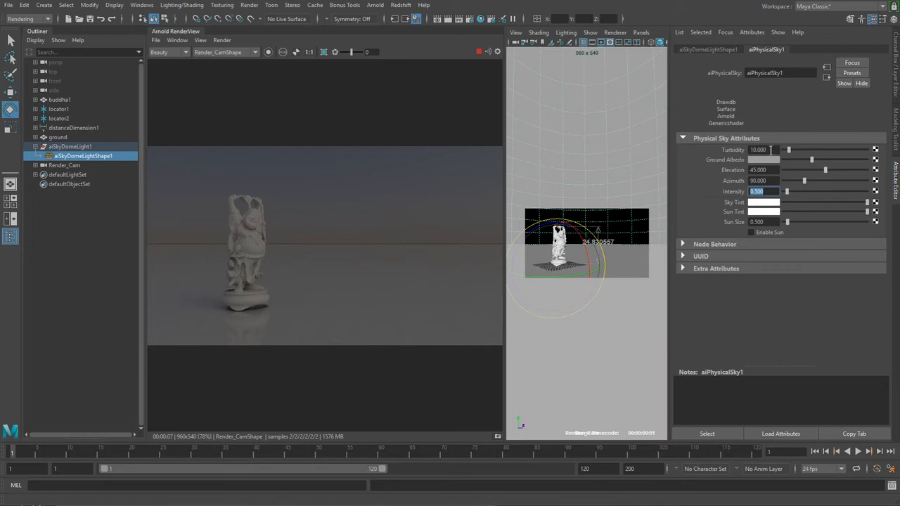
Return aiPhysicalSky1's Turbidity to 3 and its Ground Albedo to dark grey.
left_click_drag(770, 150, 658, 148)
type("3")
key("Return")
left_click_drag(812, 160, 791, 159)
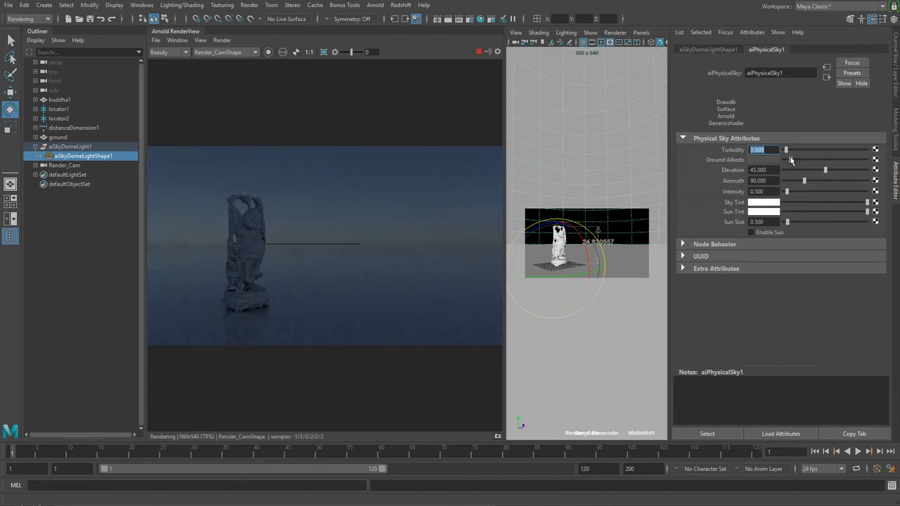
Enable the sun on aiPhysicalSky1 again, and raise the sky's Intensity to 2.
left_click(772, 232)
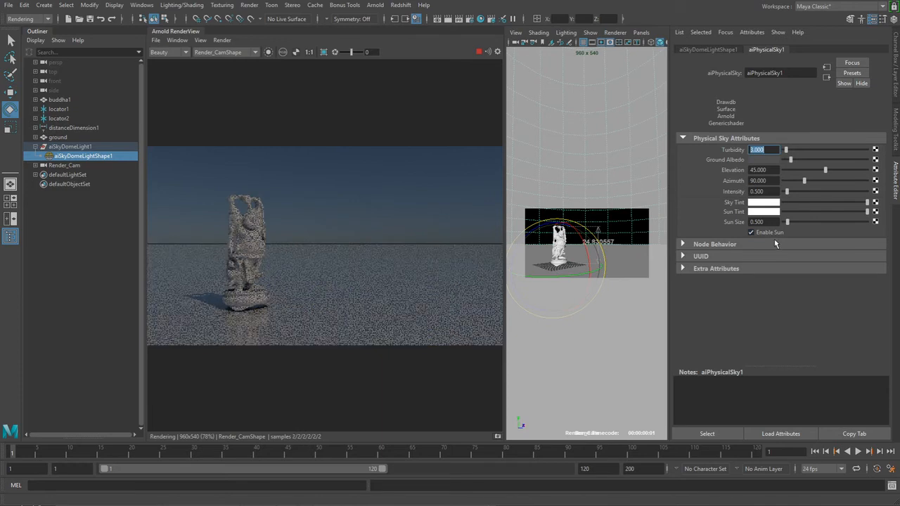
left_click_drag(770, 192, 690, 219)
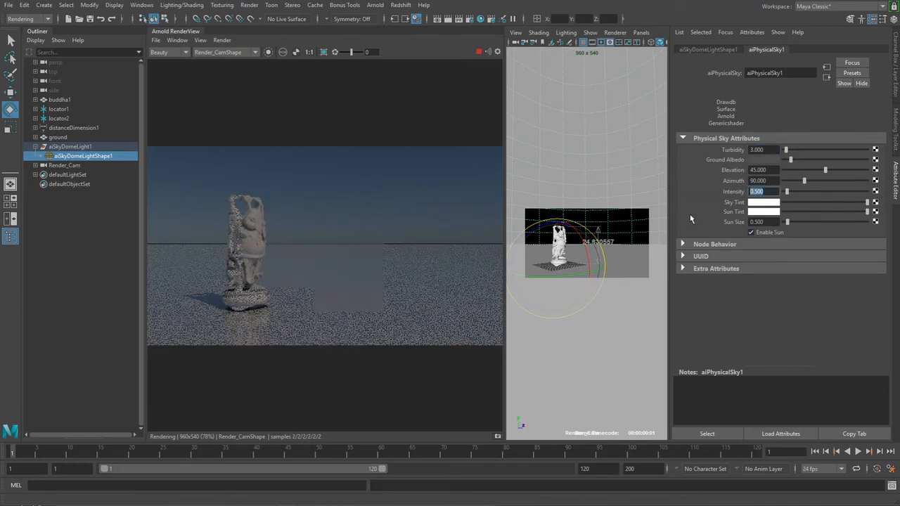
type("2")
key("Return")
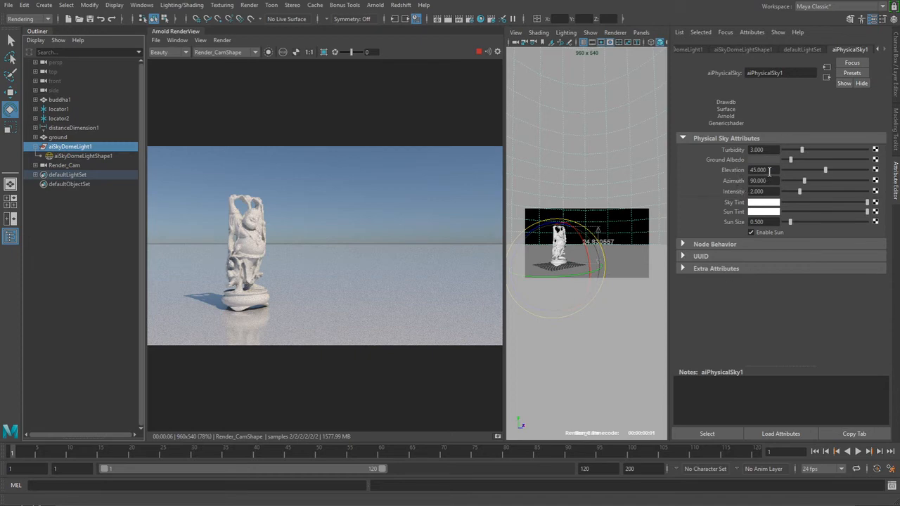
Switch to XnView and examine how physical-sky-diagram.jpg explains the sun's elevation and azimuth, keeping the sky attributes in view.
double_click(770, 181)
key("alt+Tab")
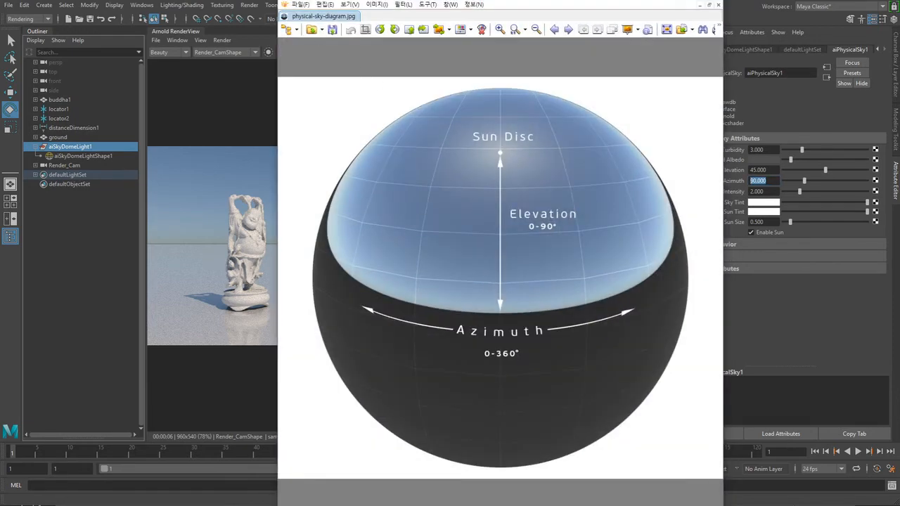
left_click_drag(277, 0, 306, 51)
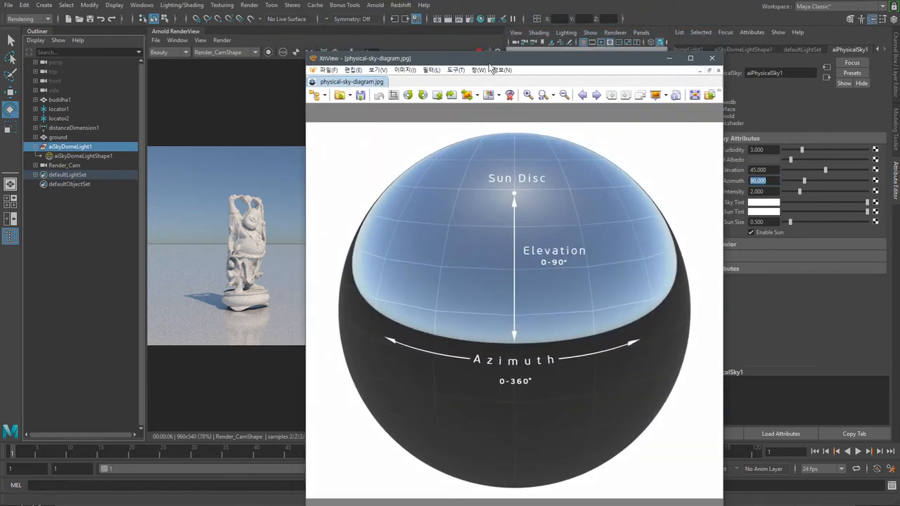
left_click_drag(498, 60, 499, 34)
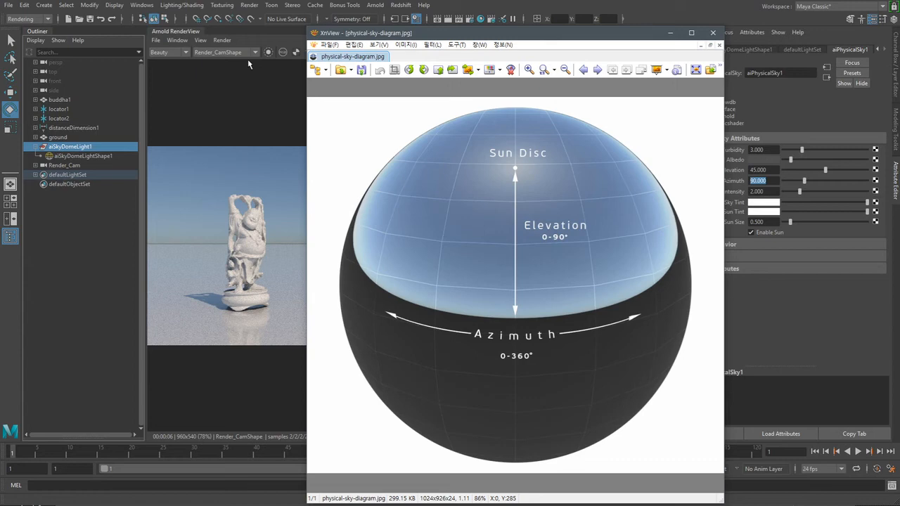
left_click_drag(556, 37, 452, 37)
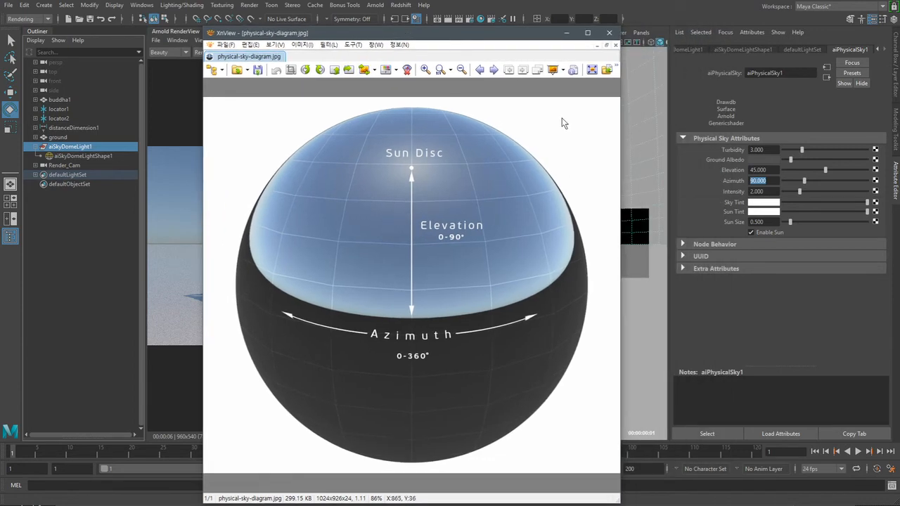
Set aiPhysicalSky1's Elevation to 90, and inspect the shadow under the statue's base in the render.
left_click(766, 169)
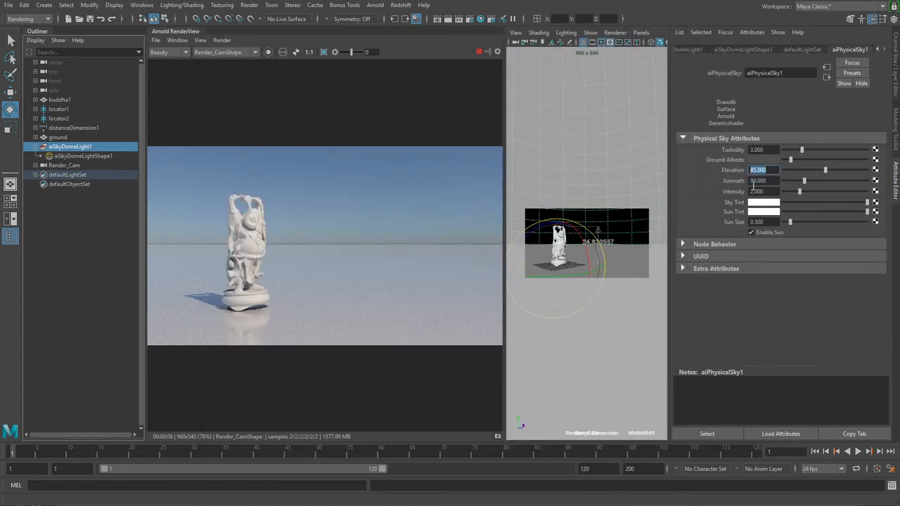
type("90")
key("Return")
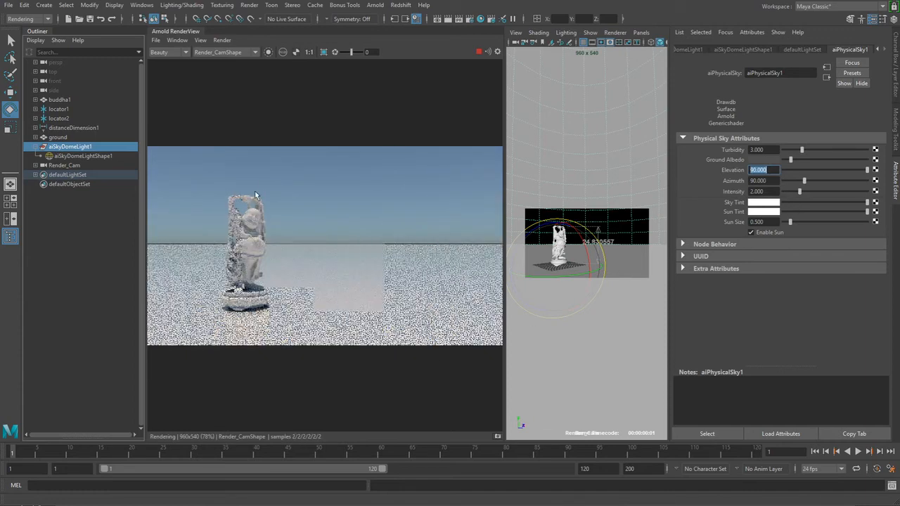
scroll(237, 255, "up", 5)
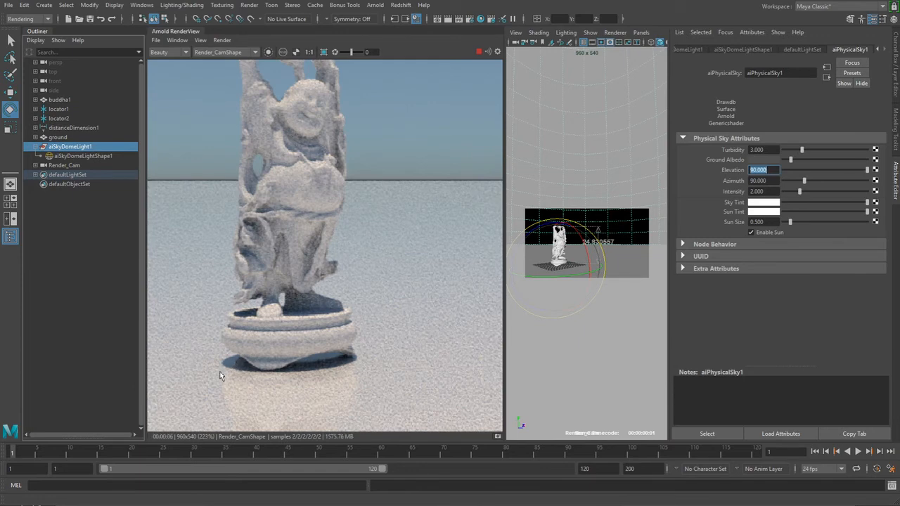
scroll(337, 368, "down", 5)
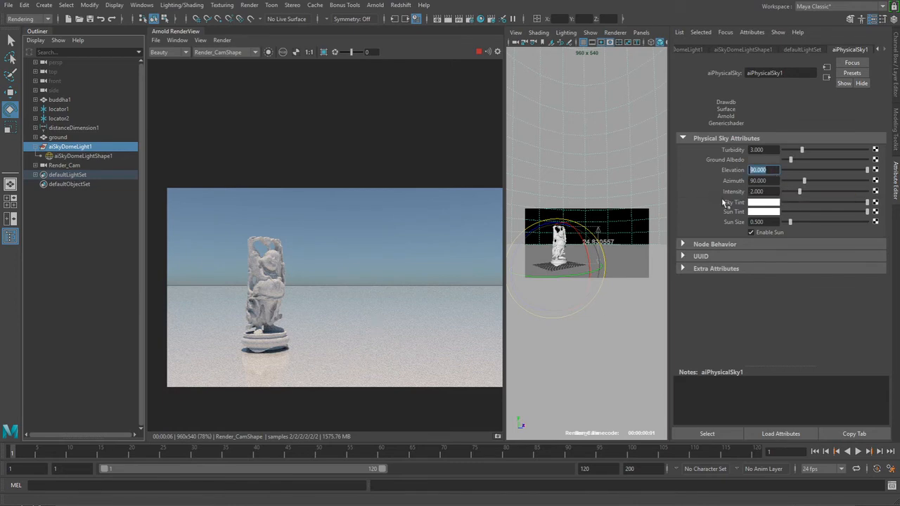
Lower aiPhysicalSky1's Elevation to 20, and compare that sun height with the elevation arrow in physical-sky-diagram.jpg.
type("20")
key("Return")
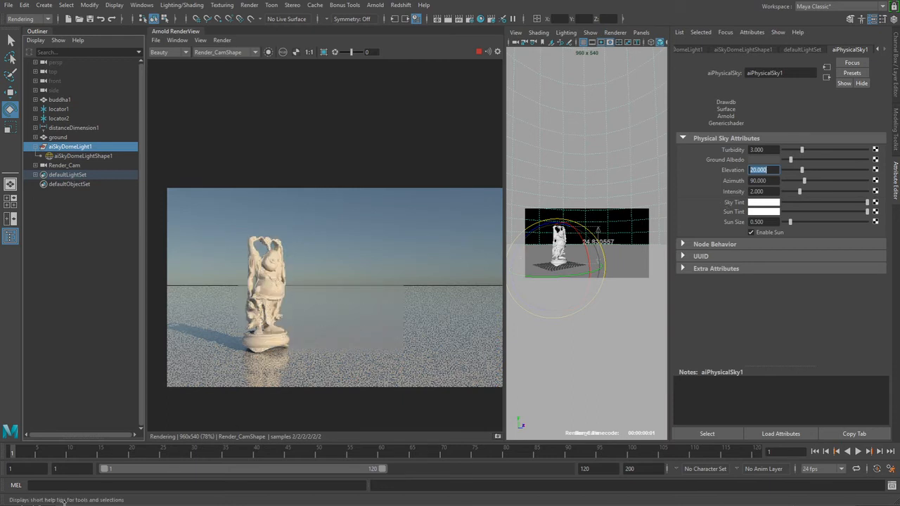
left_click(204, 505)
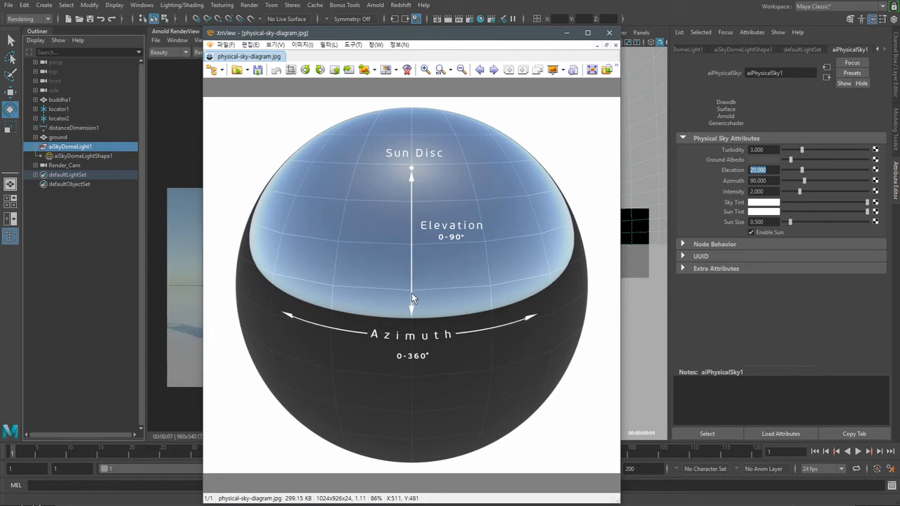
left_click(567, 33)
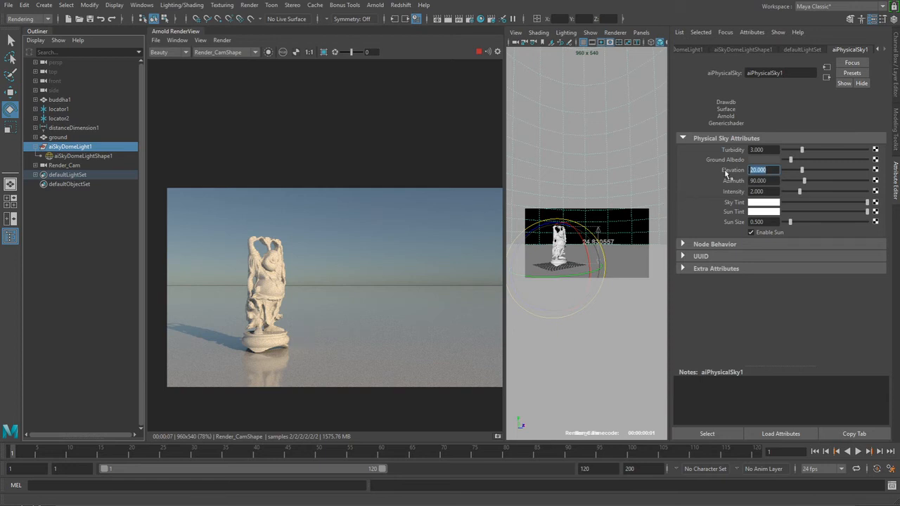
Try an Elevation of 1 on aiPhysicalSky1 for a sunset look, and return Elevation to 45.
type("1")
key("Return")
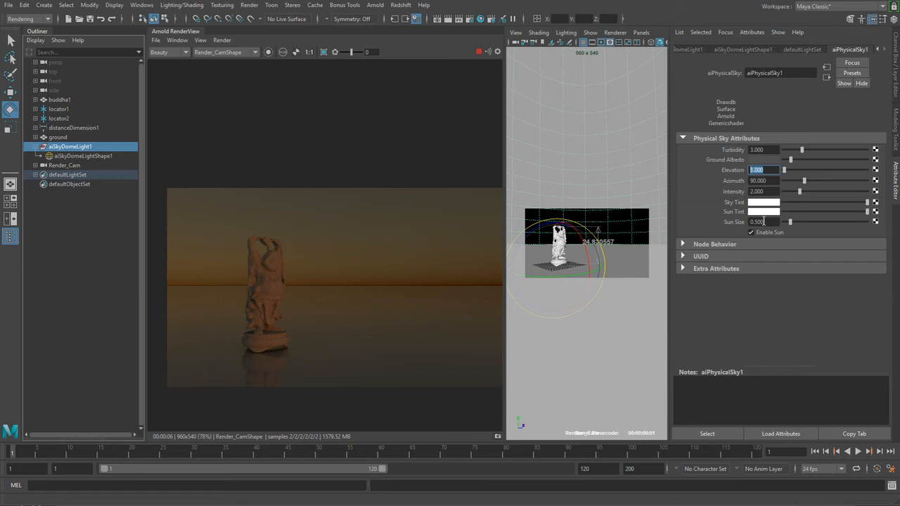
type("45")
key("Return")
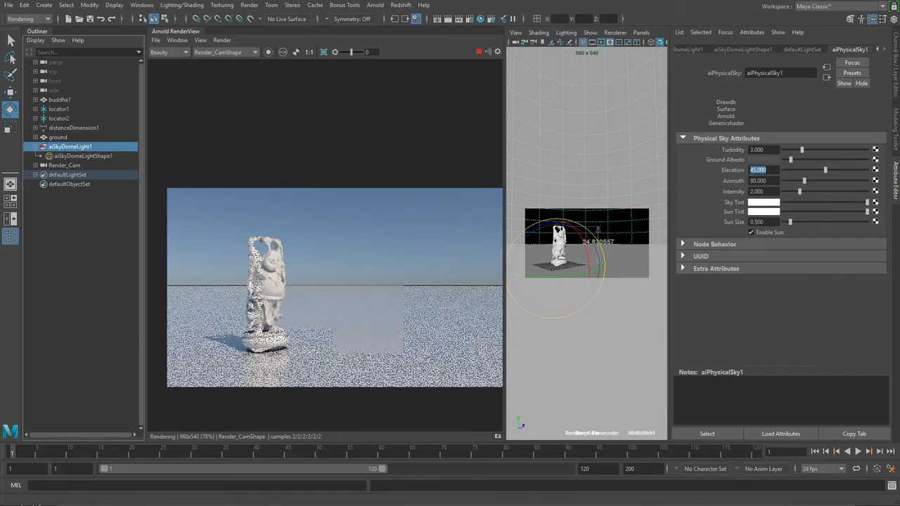
Consult the azimuth range in physical-sky-diagram.jpg, and try Azimuth values of 0, 180 and 360 on aiPhysicalSky1.
key("alt+Tab")
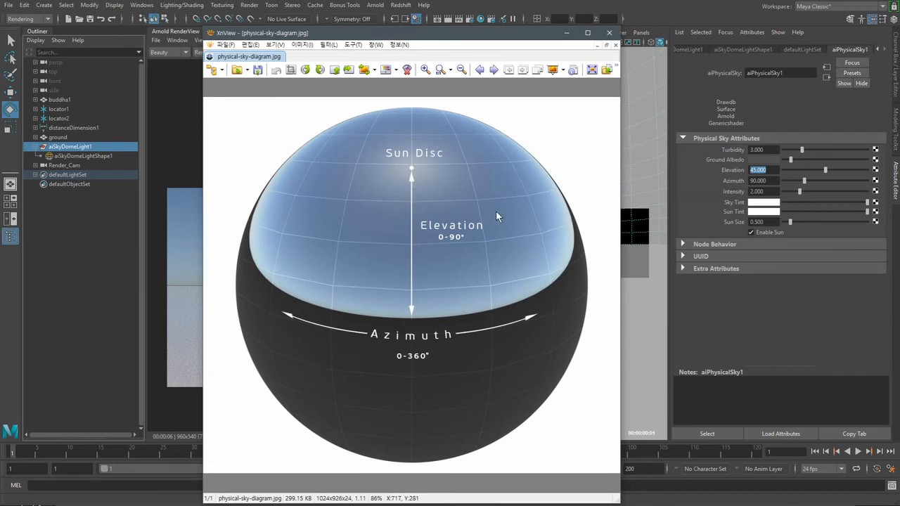
left_click(566, 33)
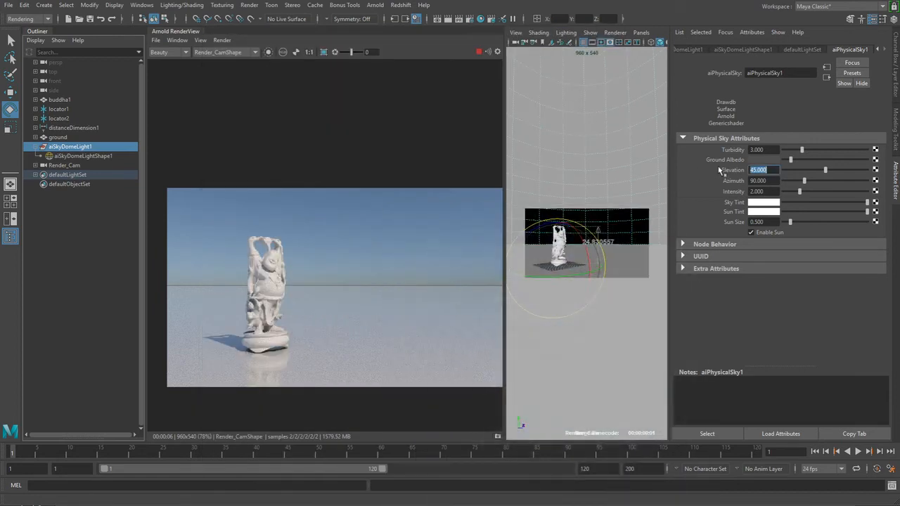
left_click(768, 181)
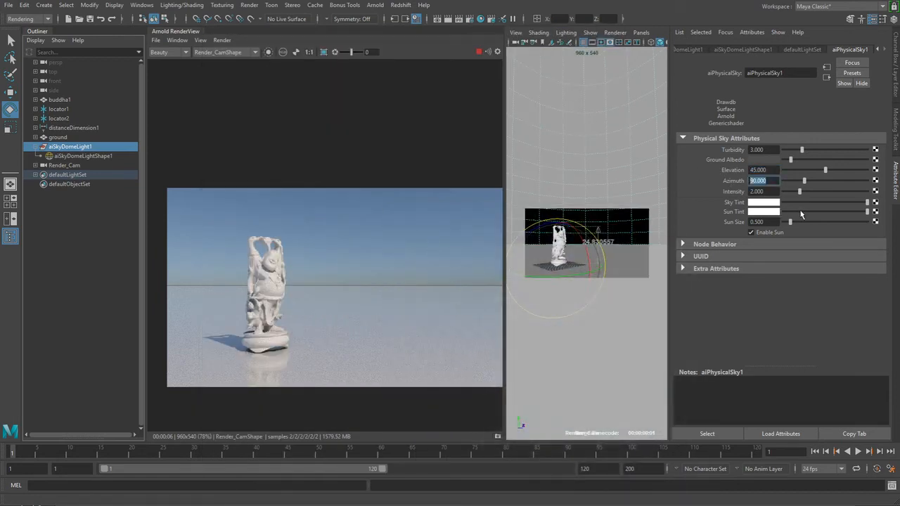
type("0")
key("Return")
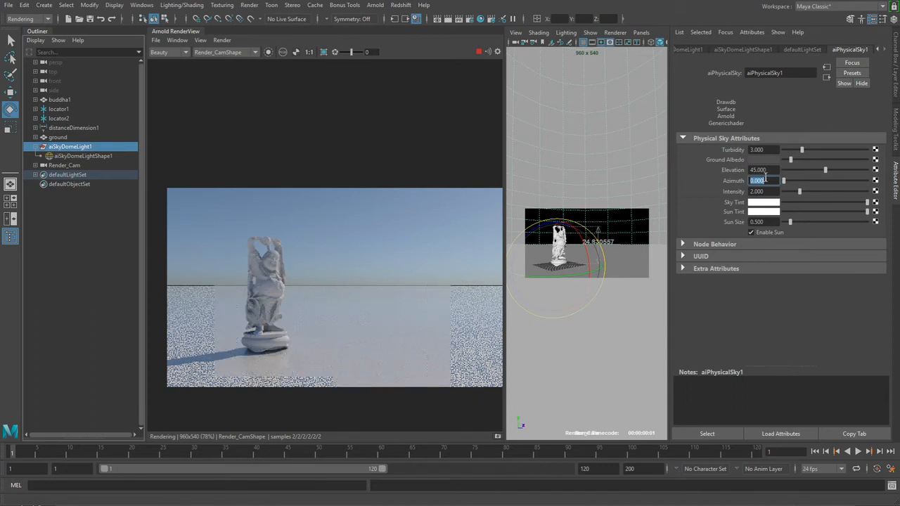
type("18")
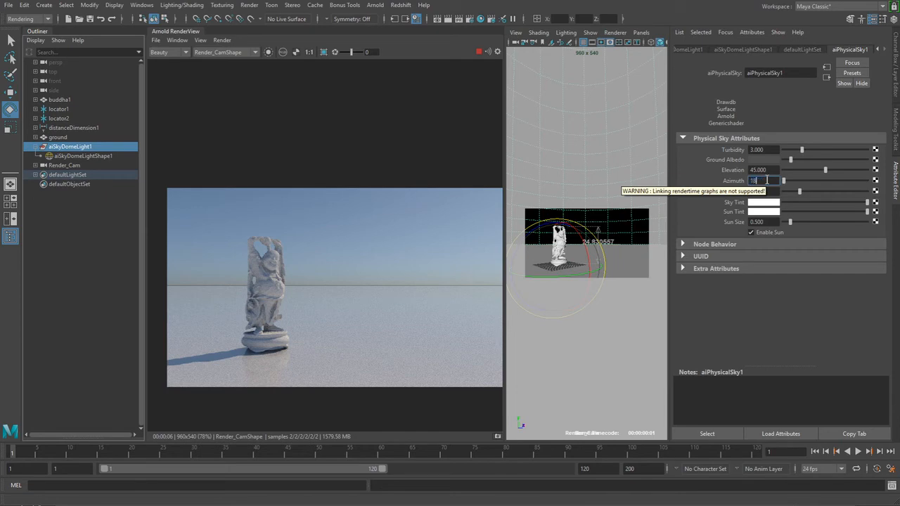
type("0")
key("Return")
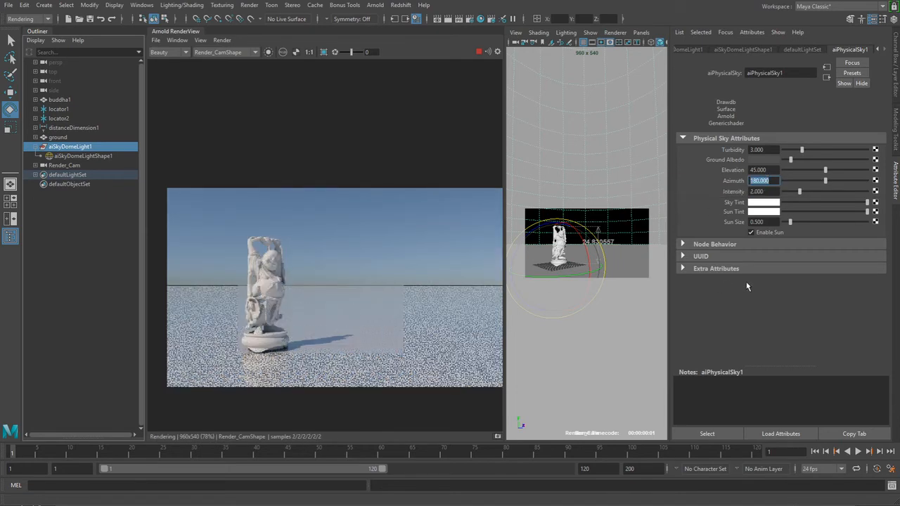
type("360")
key("Return")
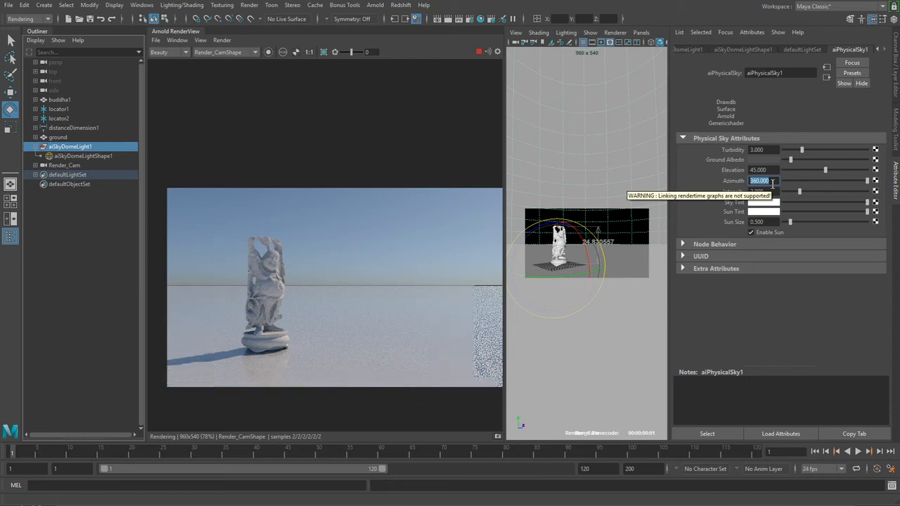
Set aiPhysicalSky1's Azimuth to 45, and shift it freely to about 153 and on to about 299.
type("45")
key("Return")
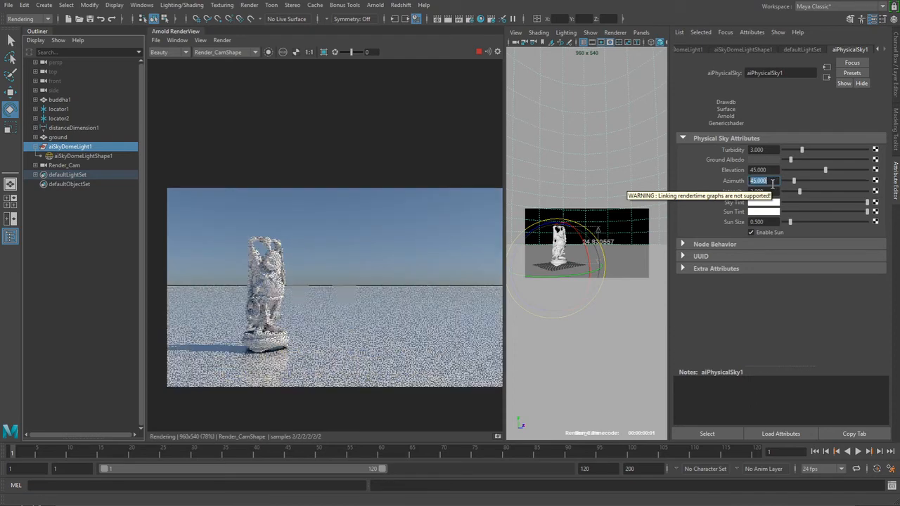
left_click_drag(815, 184, 823, 183)
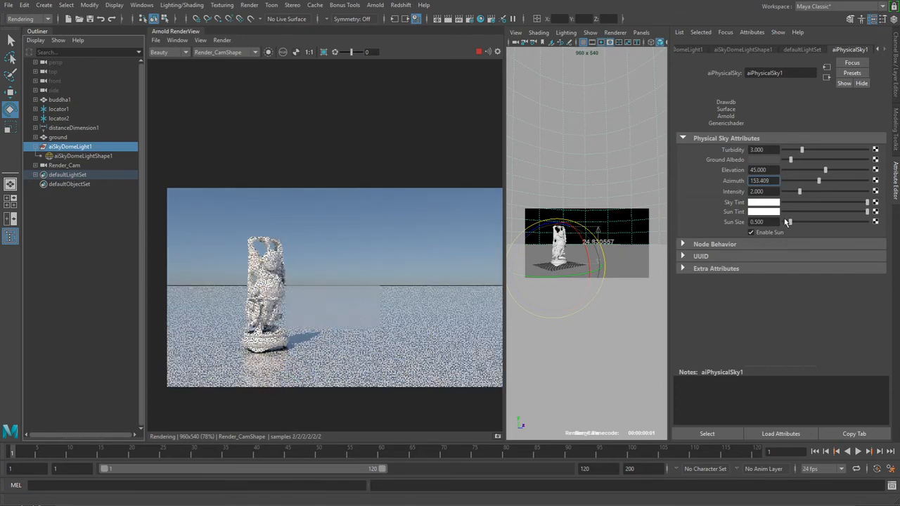
left_click_drag(819, 181, 855, 182)
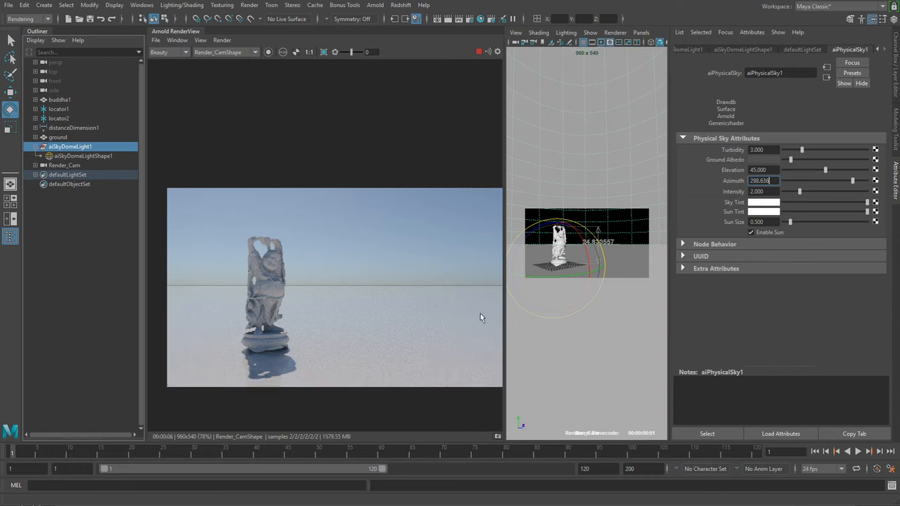
Set aiPhysicalSky1's Elevation to 10 to bring the sun down near the horizon.
left_click(763, 169)
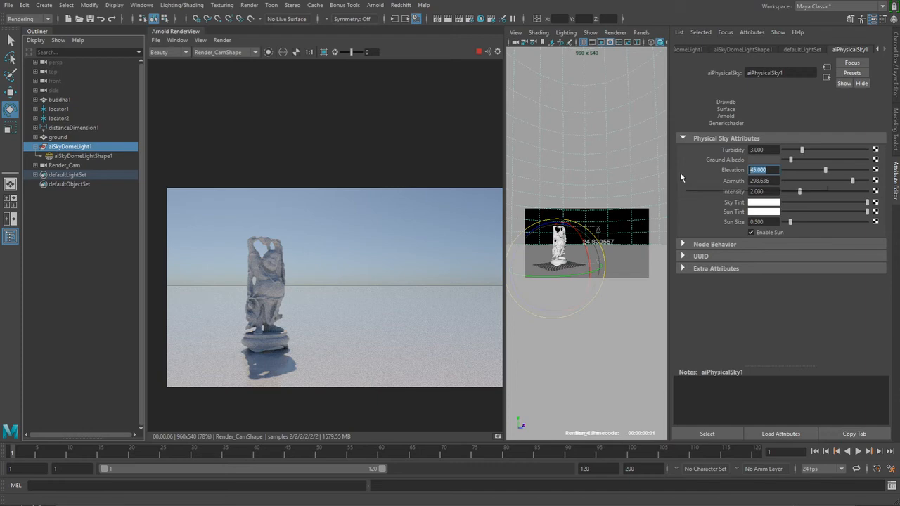
type("10")
key("Return")
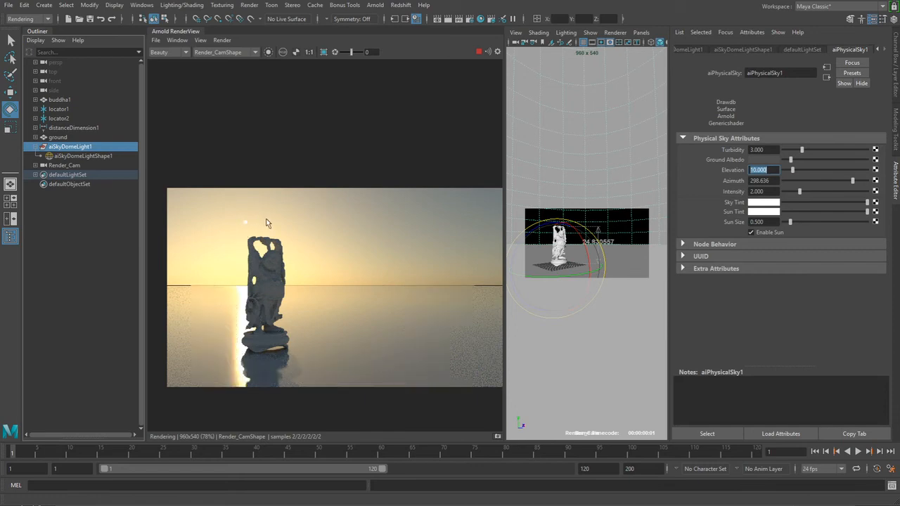
Test Azimuth values of 250, 260, 275 and 285 on aiPhysicalSky1, and settle on 290 to place the sun behind the statue.
key("Tab")
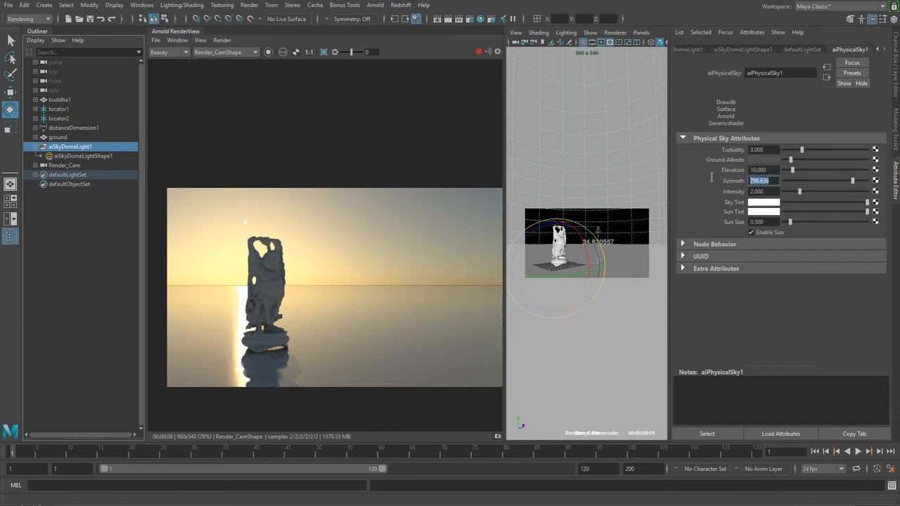
type("250")
key("Return")
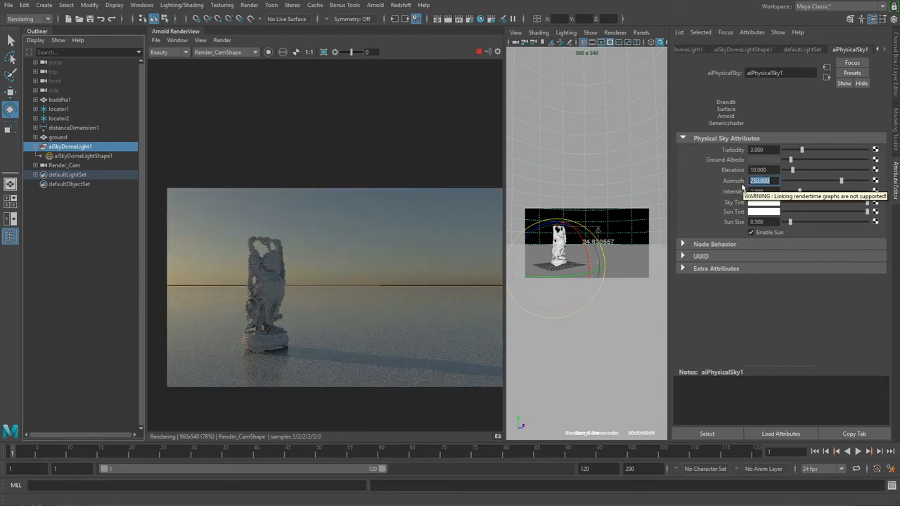
type("260")
key("Return")
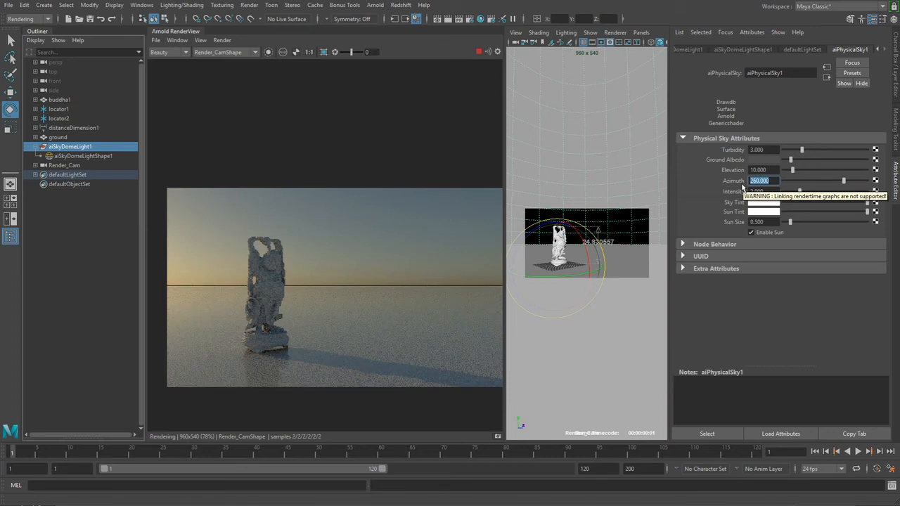
type("275")
key("Return")
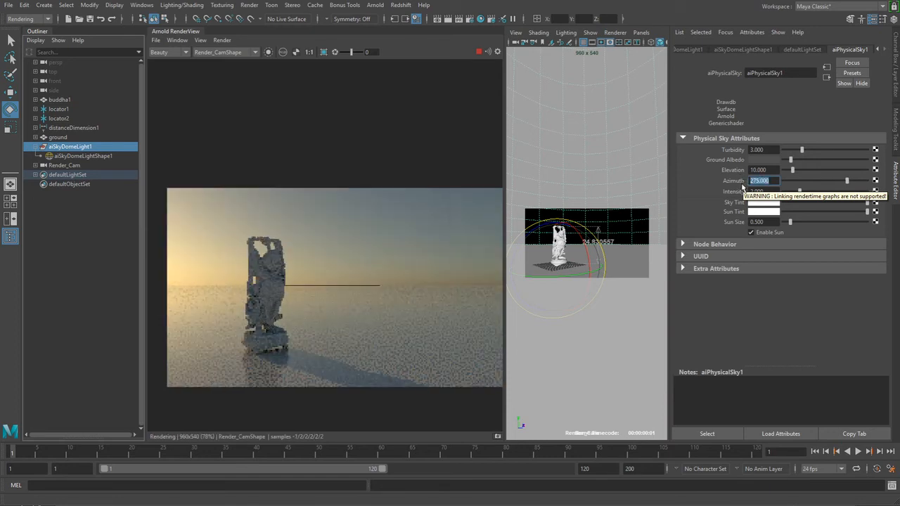
type("285")
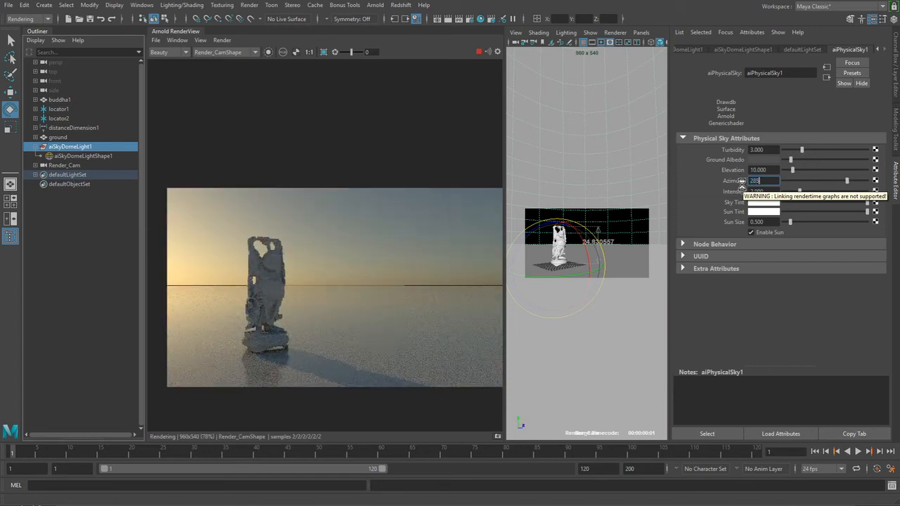
key("Return")
type("290")
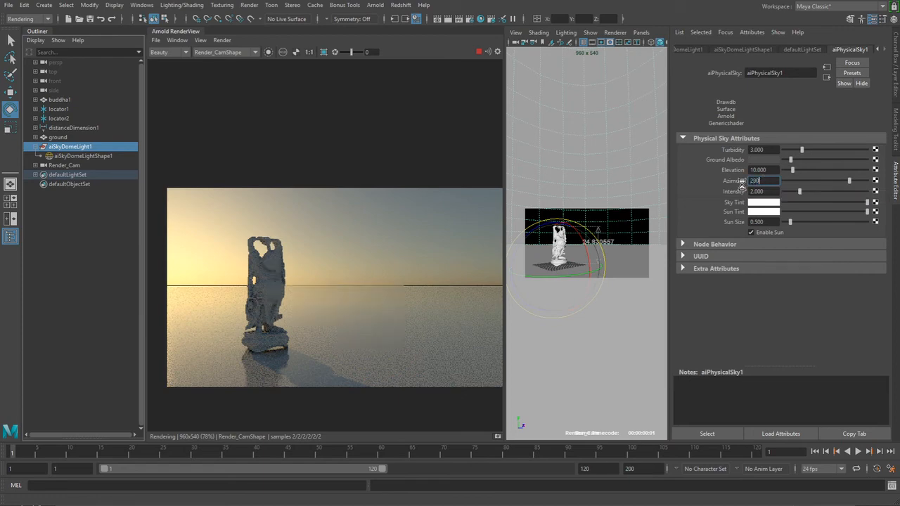
key("Return")
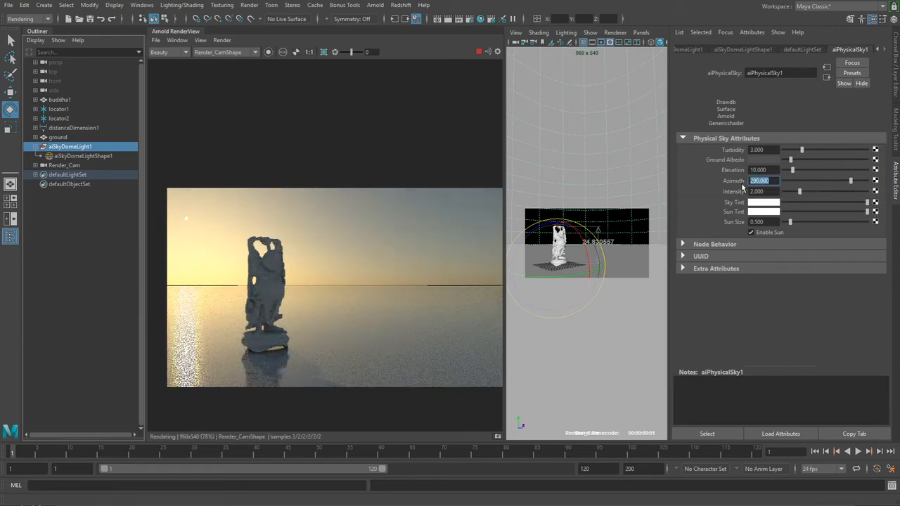
Set aiPhysicalSky1's Azimuth to 320 and enlarge the sun with a Sun Size of 3.
type("320")
key("Return")
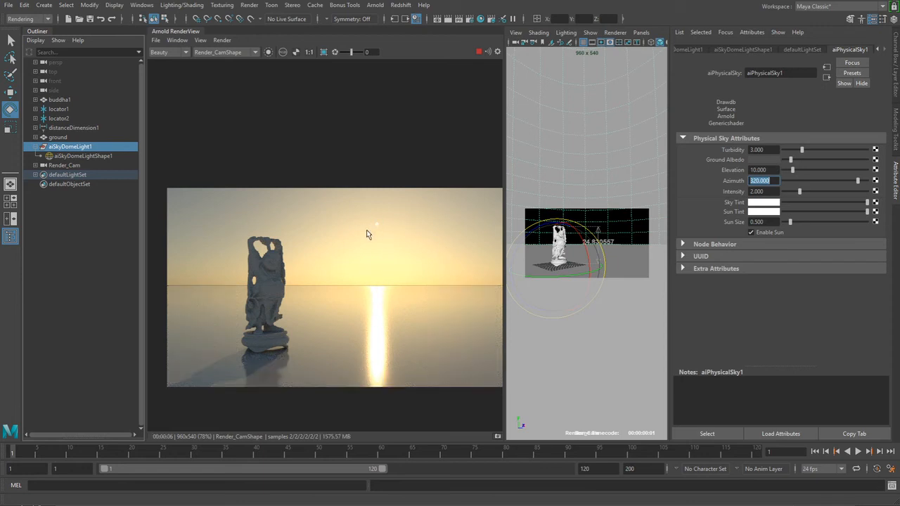
left_click(767, 222)
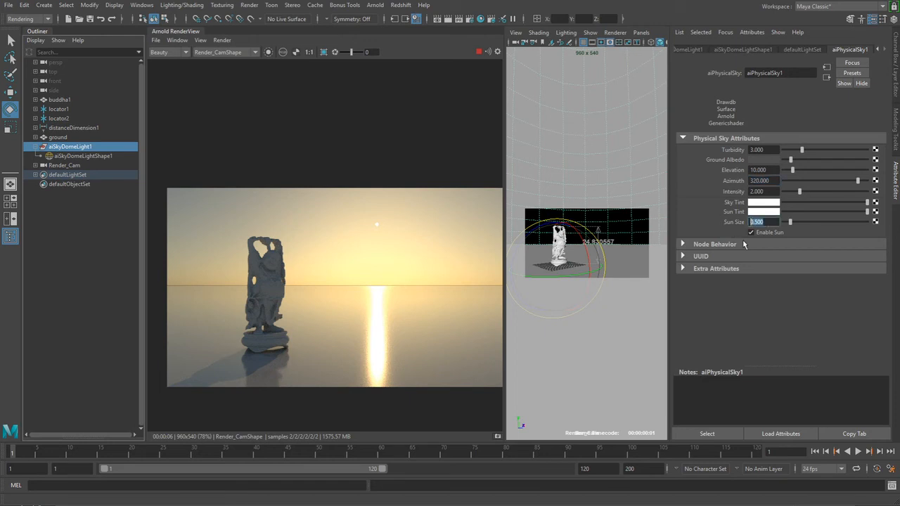
type("3")
key("Return")
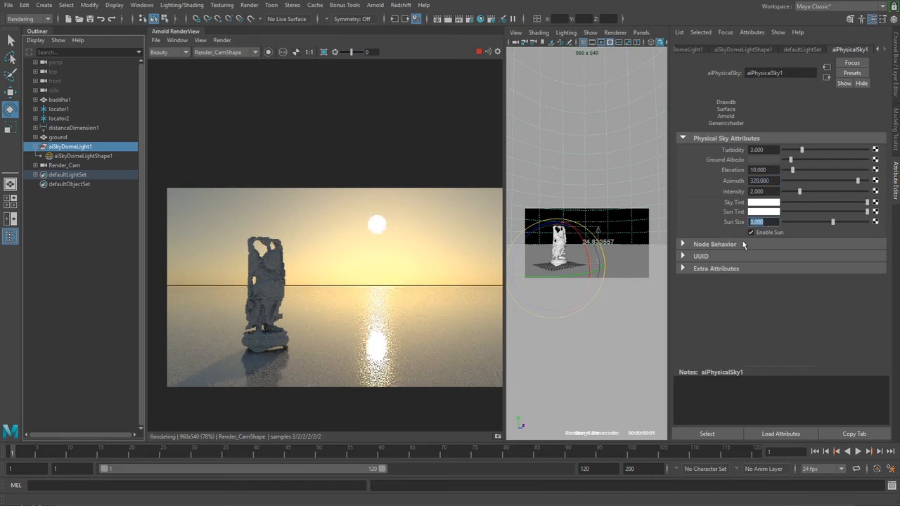
Test Sun Size values of 30, 1, 10 and 5 on aiPhysicalSky1, and settle on 3.
type("30")
key("Return")
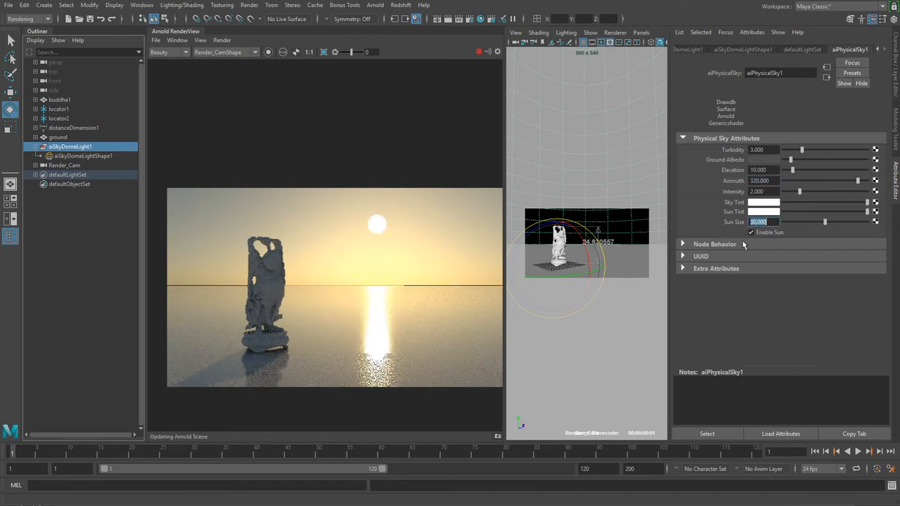
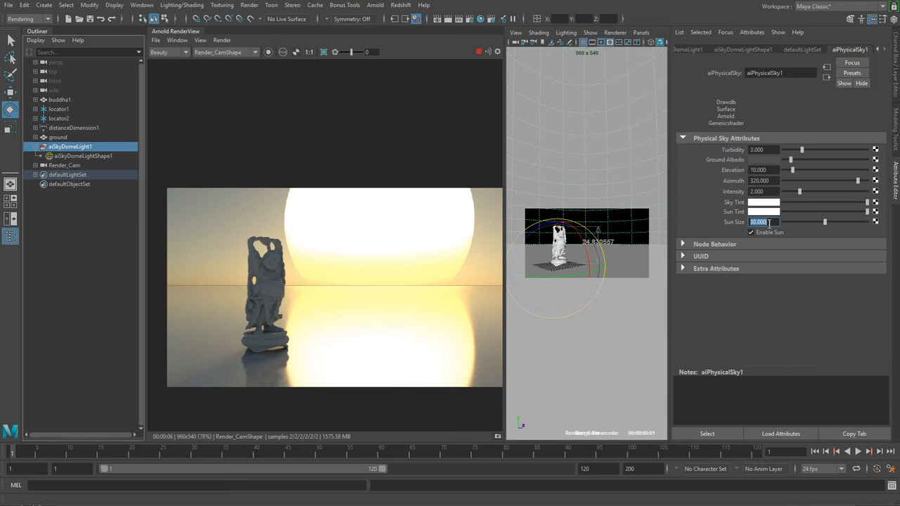
type("1")
key("Return")
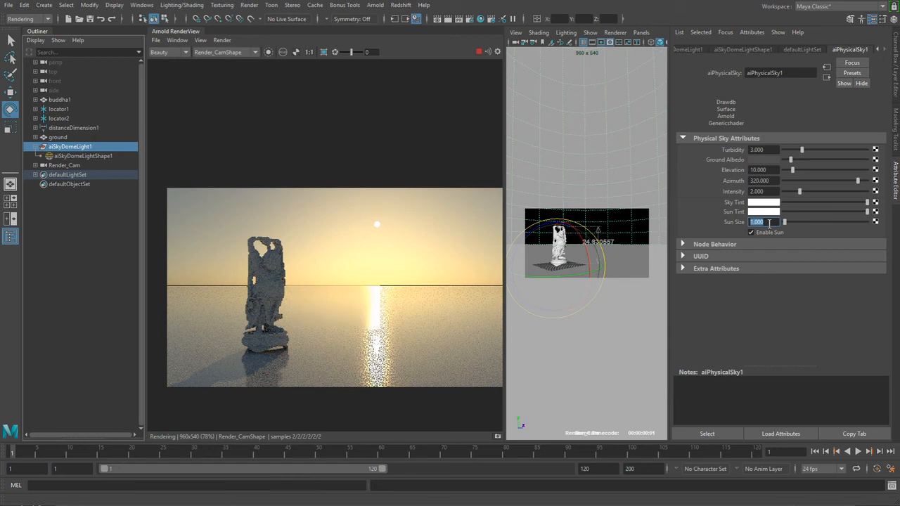
type("30")
key("Return")
type("10")
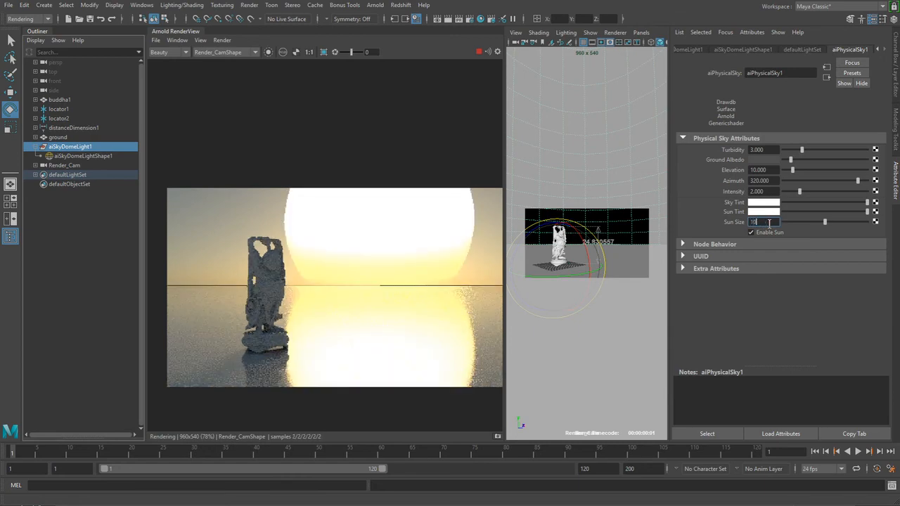
key("Return")
type("1")
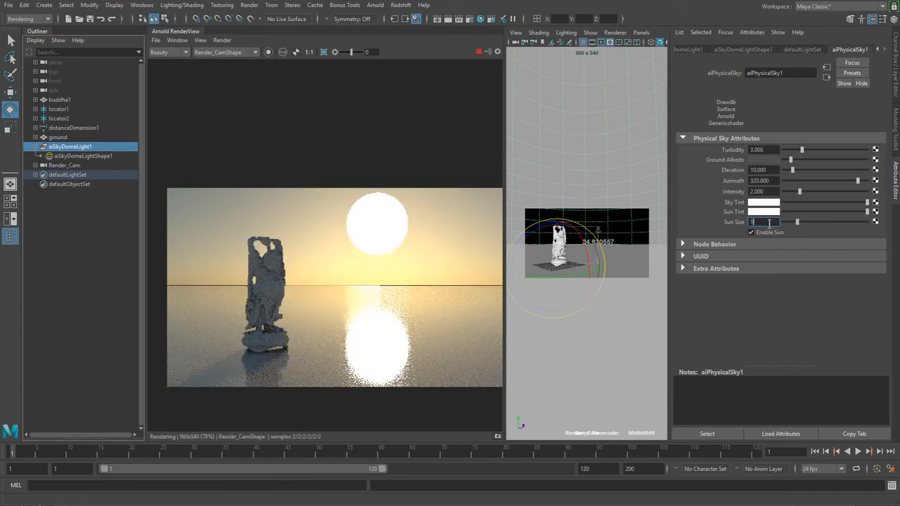
key("Return")
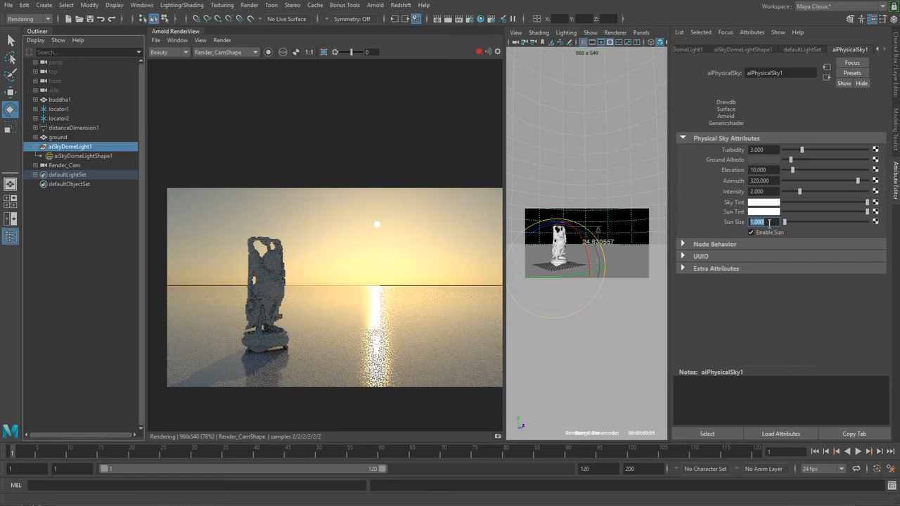
type("5")
key("Return")
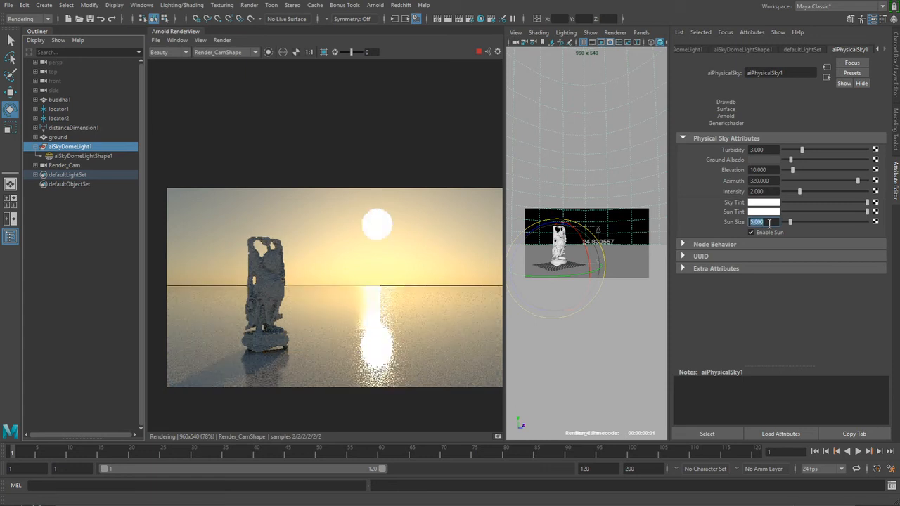
type("3")
key("Return")
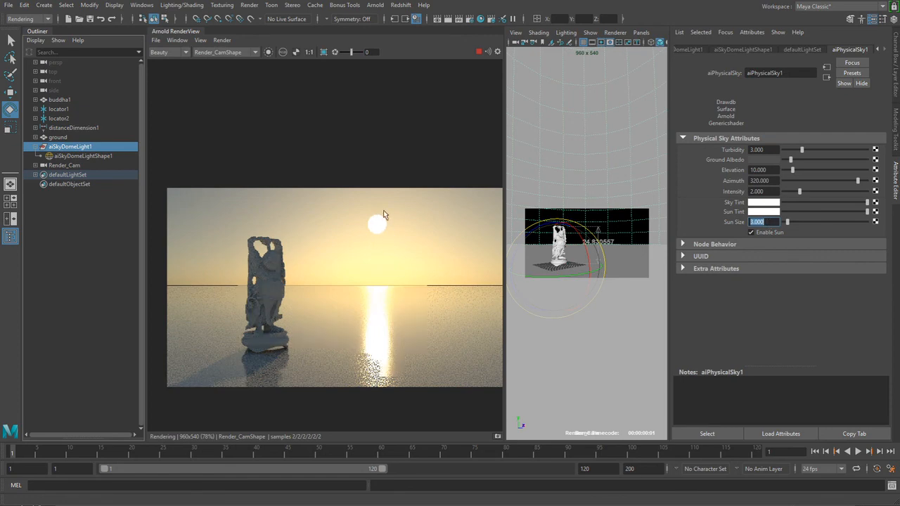
Lower aiPhysicalSky1's Intensity to 1 and on to 0.1 to try a night-like render.
left_click(759, 191)
type("1")
key("Return")
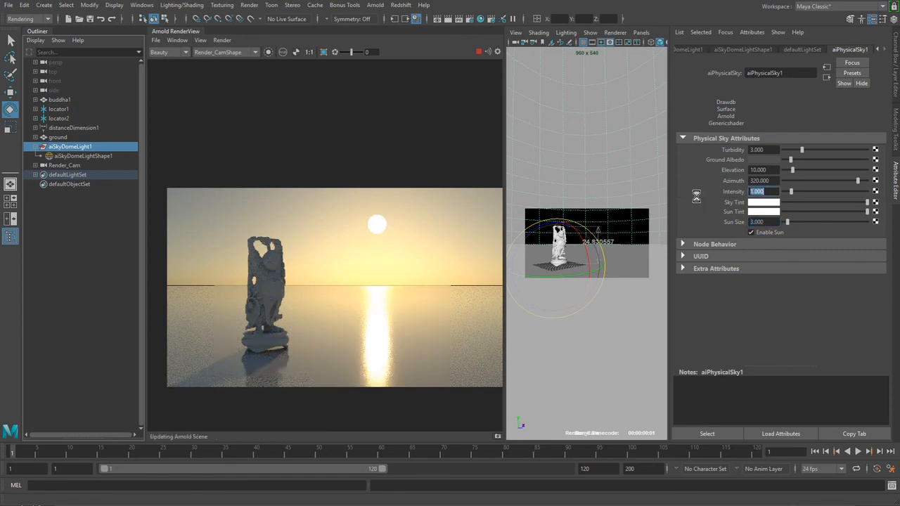
type("0.1")
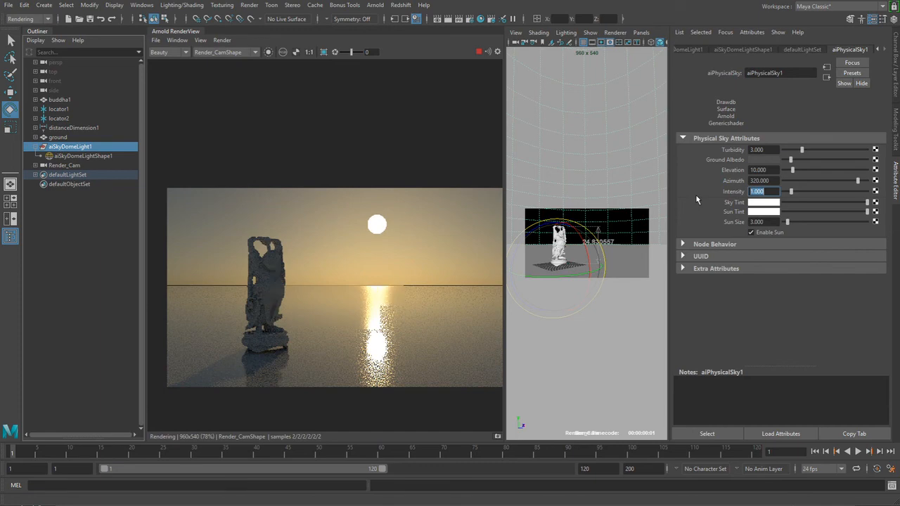
key("Return")
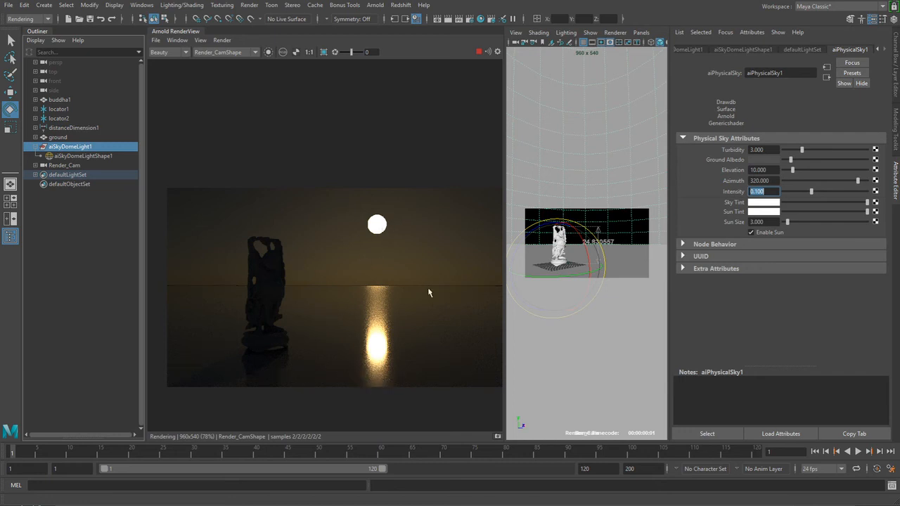
Try a muted greyish-blue Sun Tint and a light blue Sky Tint on aiPhysicalSky1 for a moonlit look.
left_click(763, 213)
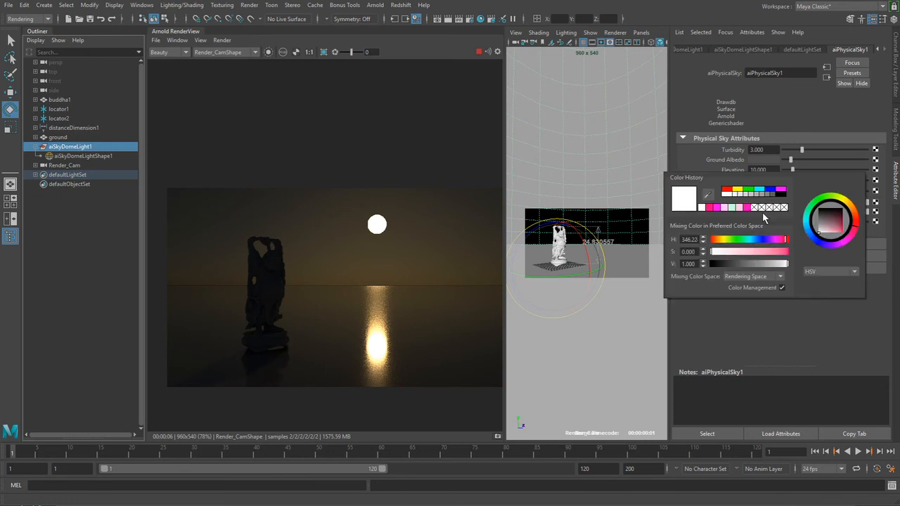
left_click(837, 237)
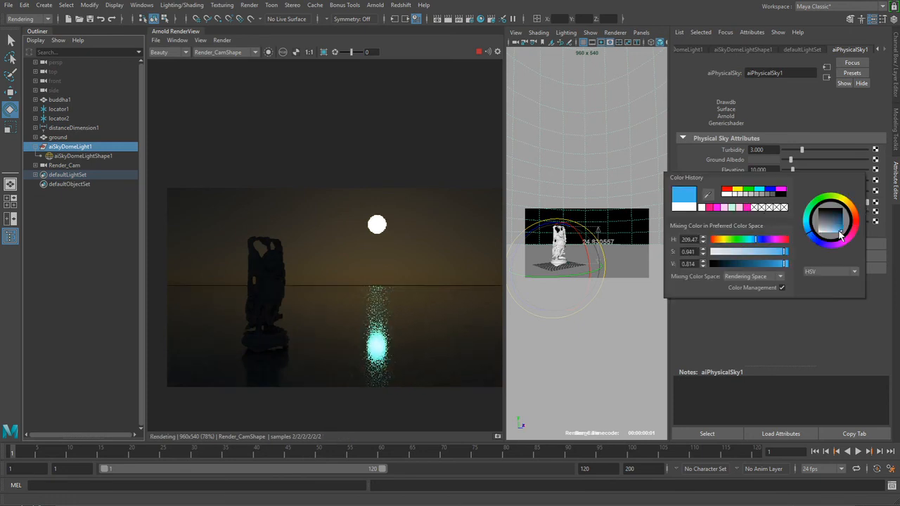
left_click_drag(835, 235, 832, 226)
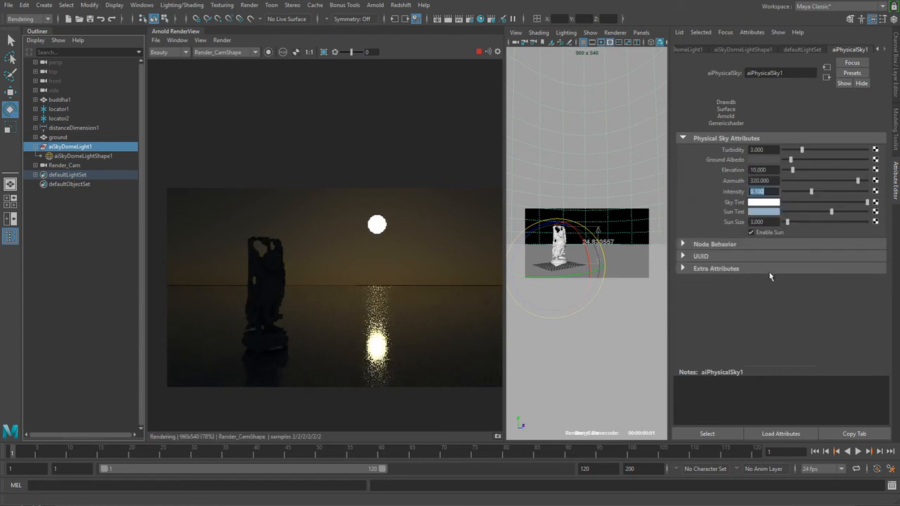
left_click(771, 202)
left_click_drag(775, 241, 772, 240)
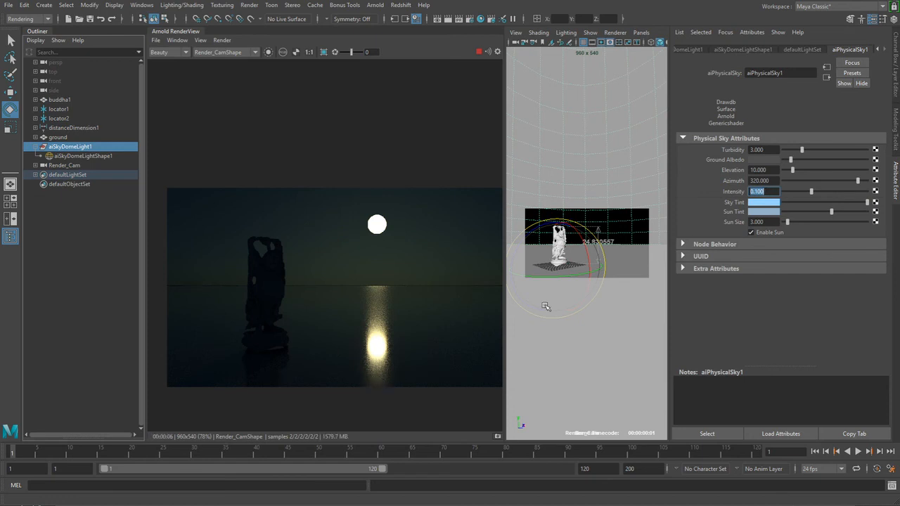
Select aiSkyDomeLightShape1 and set its physical sky's Elevation to -10 to sink the sun to the horizon.
key("Down")
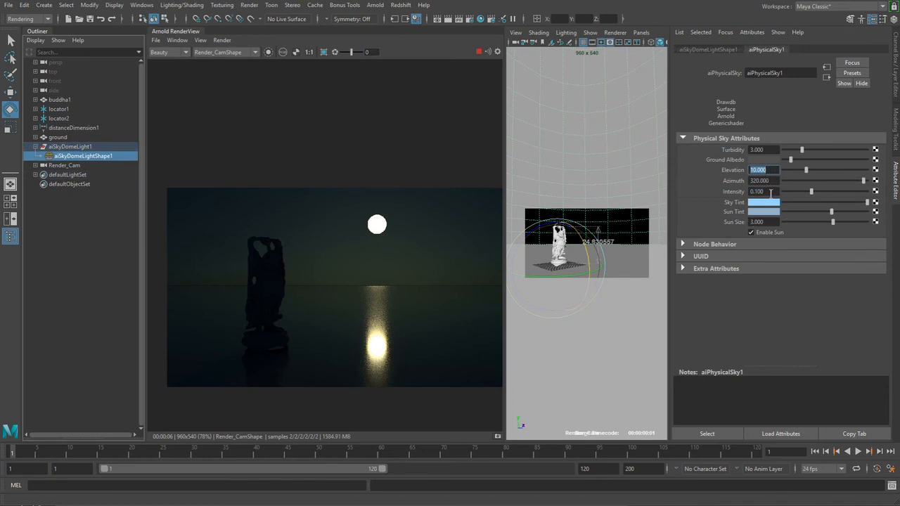
left_click(774, 181)
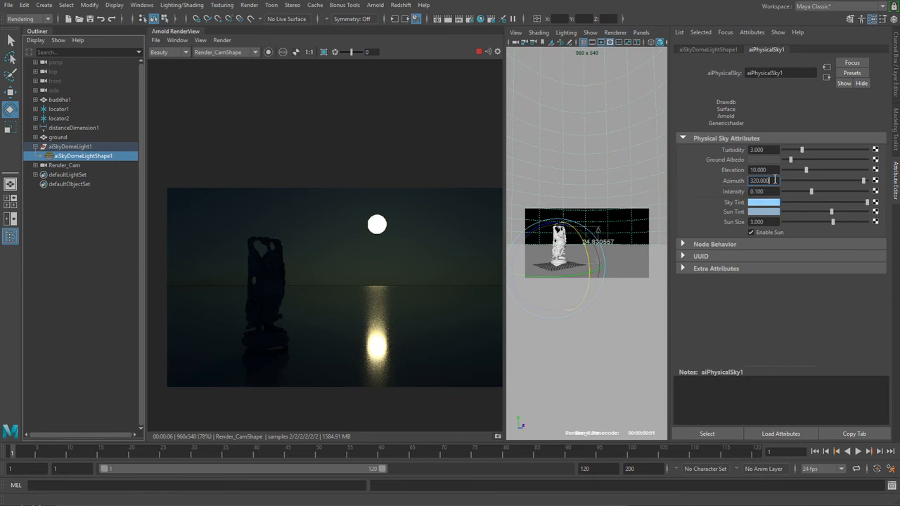
left_click(774, 169)
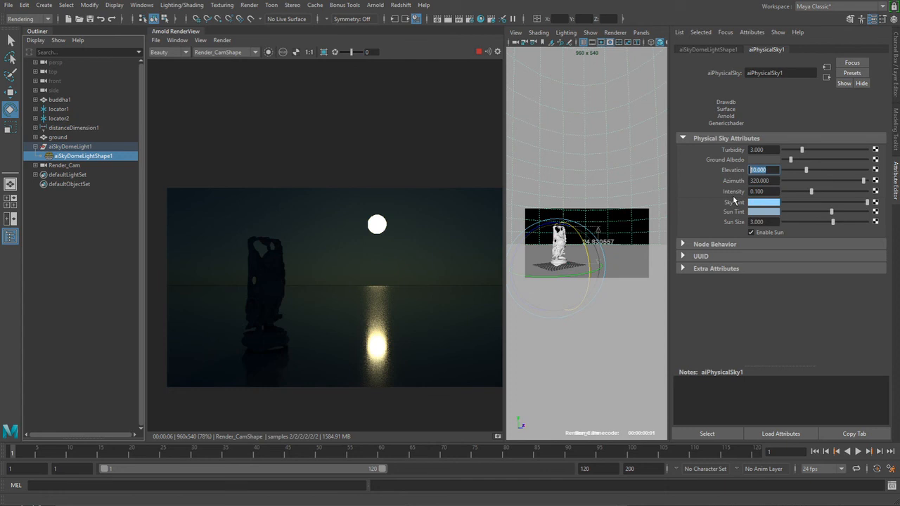
key("BackSpace")
type("-10")
key("Return")
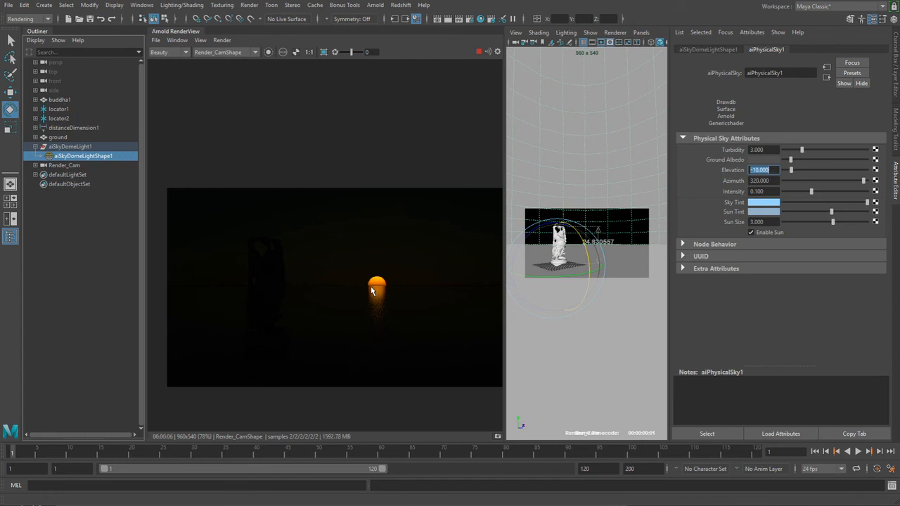
Try an Intensity of 1 on aiPhysicalSky1, and raise it to 2.5 to brighten the sunset.
key("Tab")
key("Tab")
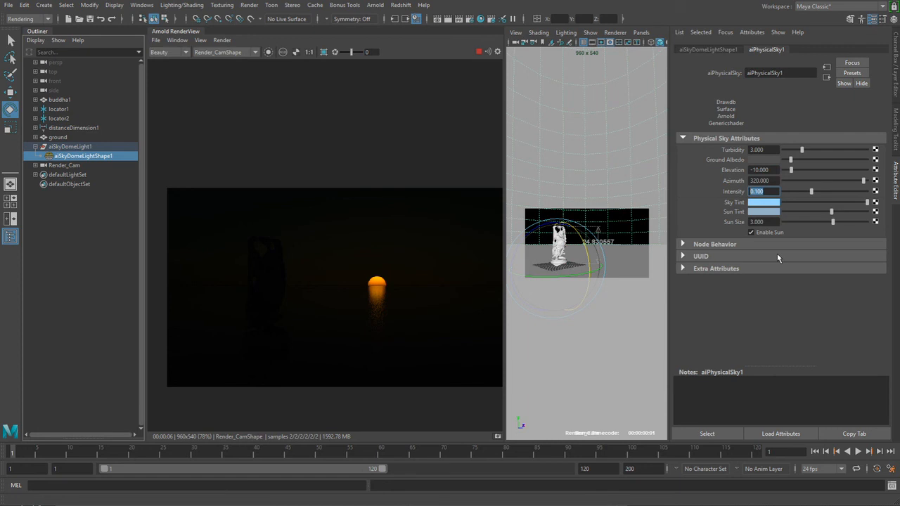
type("1")
key("Return")
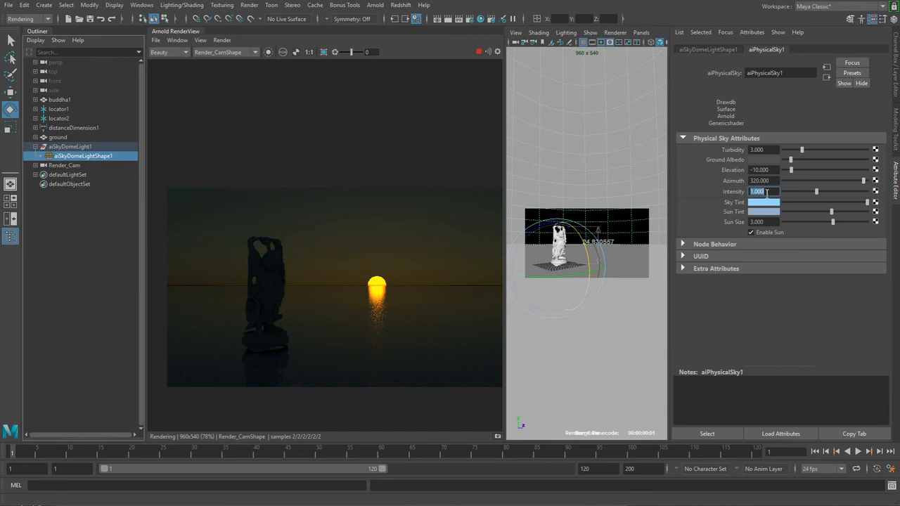
type("2.5")
key("Return")
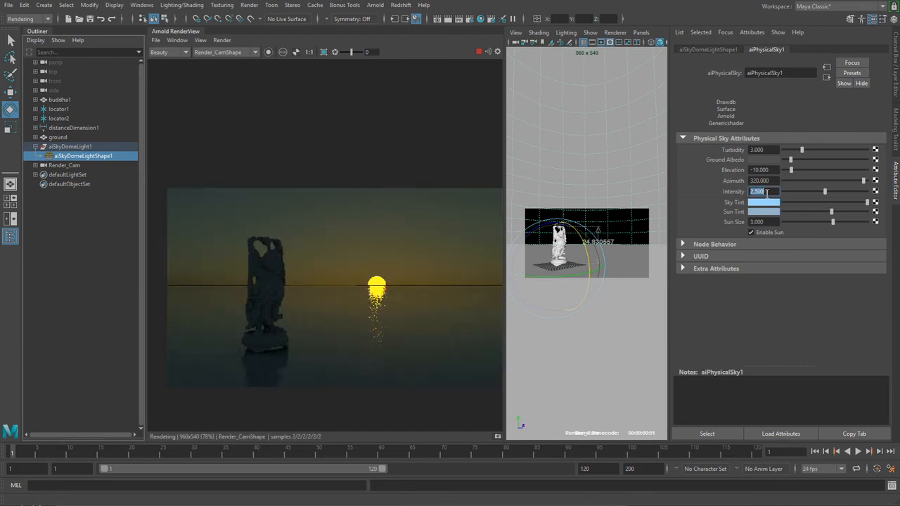
Reset both the Sky Tint and the Sun Tint of aiPhysicalSky1 to white.
left_click(766, 202)
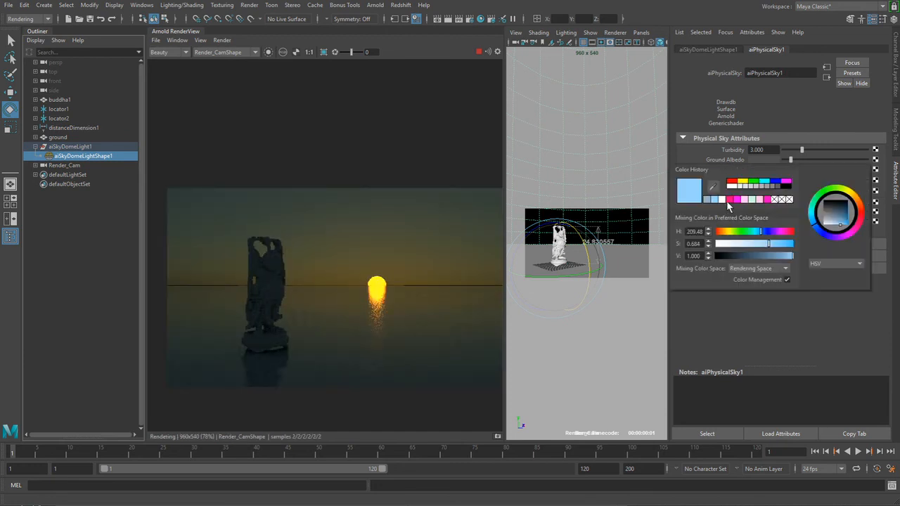
left_click(721, 199)
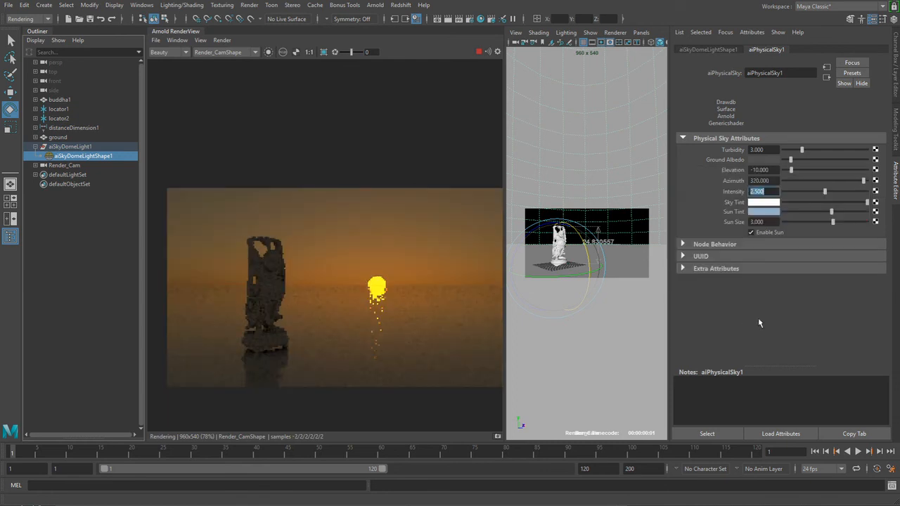
left_click(763, 214)
left_click(646, 205)
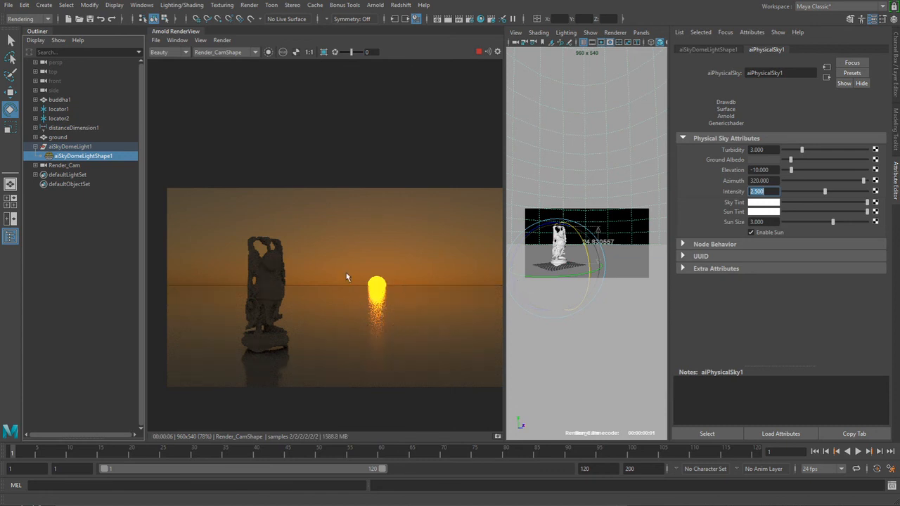
Try an Azimuth of -180 on aiPhysicalSky1, set it to -320, and inspect the statue's lighting in the render.
left_click(768, 180)
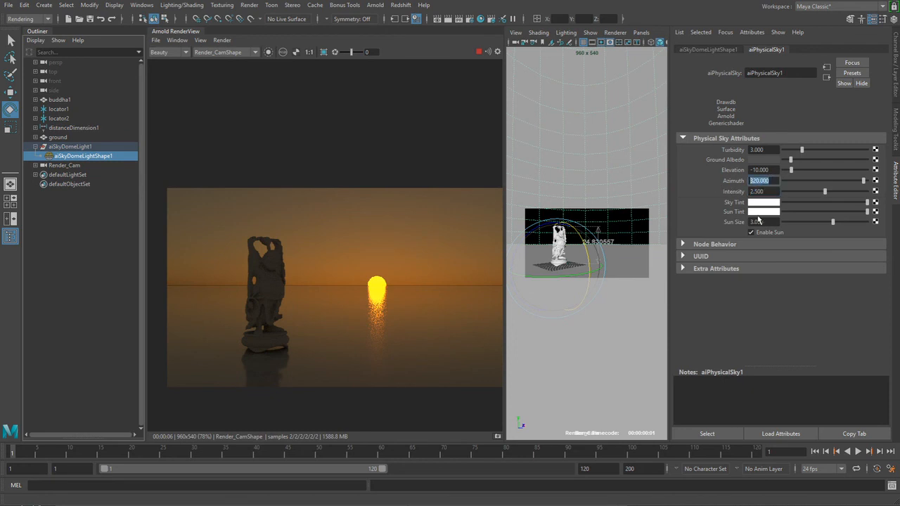
key("BackSpace")
type("-180")
key("Return")
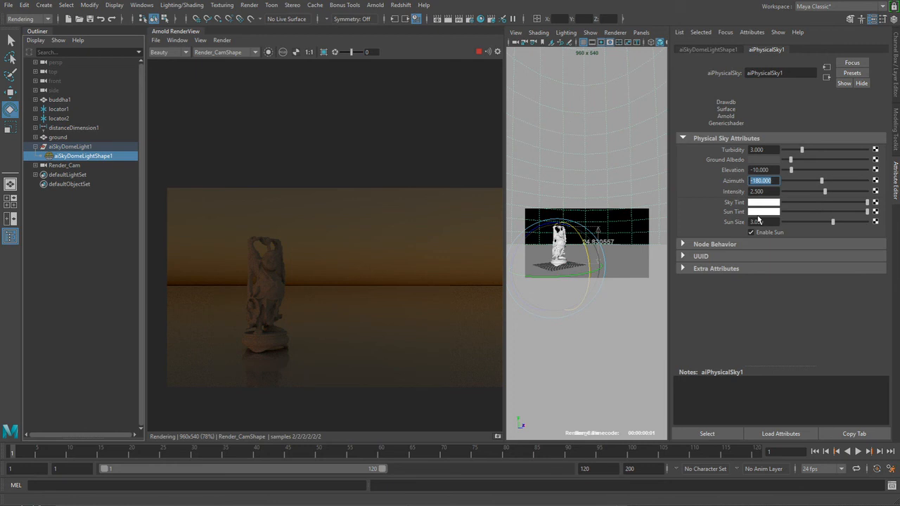
type("-")
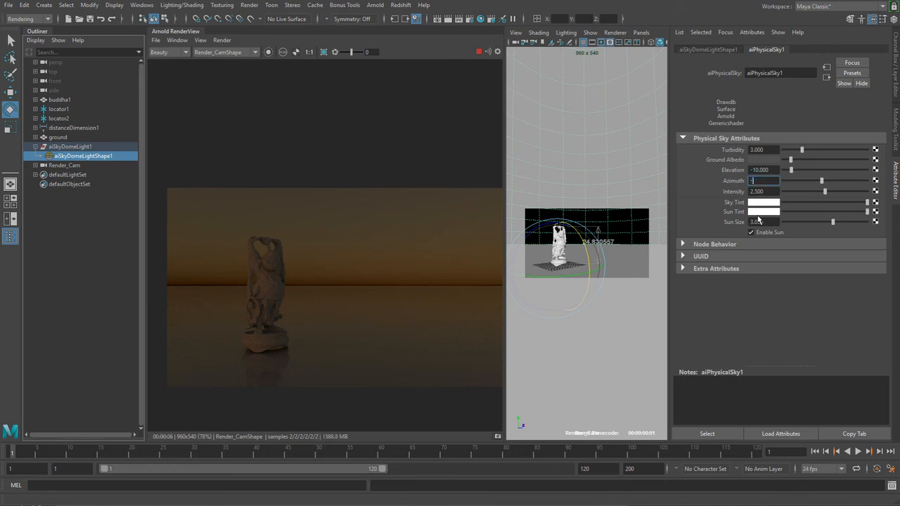
type("320")
key("Return")
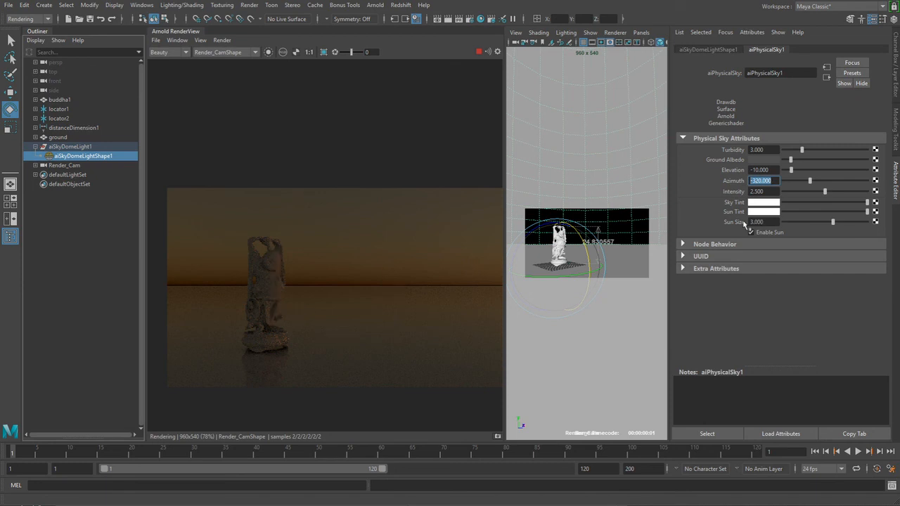
scroll(289, 309, "up", 3)
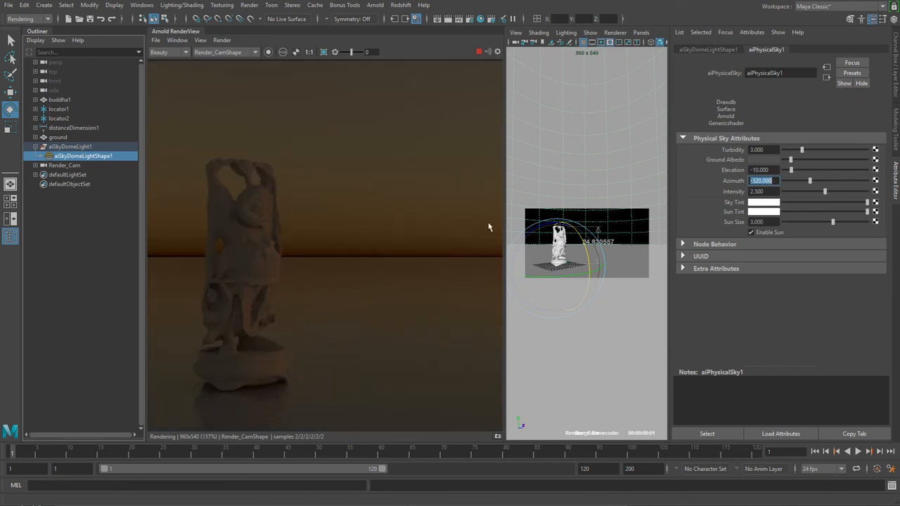
scroll(281, 302, "down", 5)
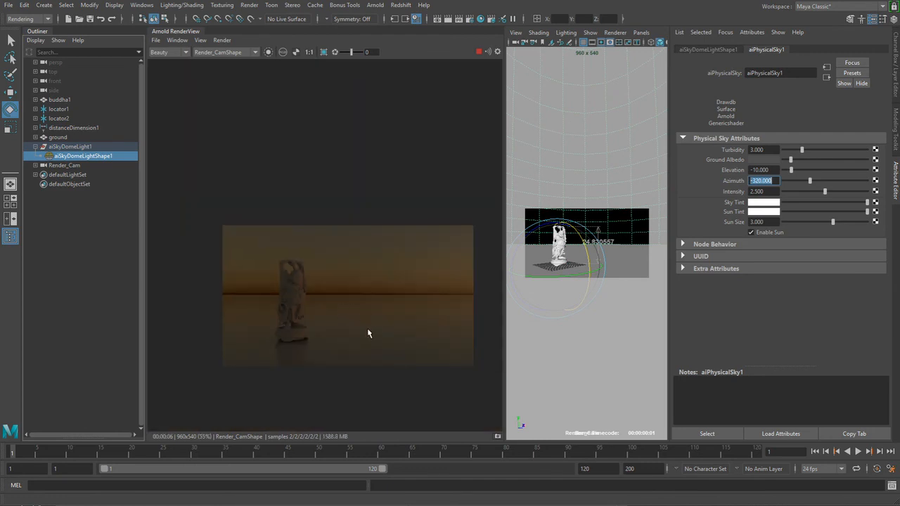
scroll(403, 338, "up", 1)
middle_click_drag(403, 338, 384, 323)
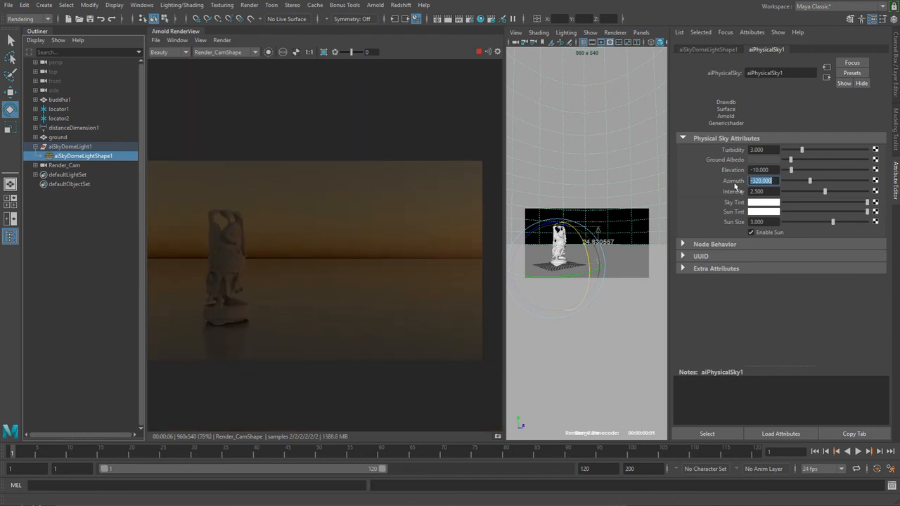
Try Azimuth values of -350, -320 and -360 on aiPhysicalSky1, and set it to -400 to bring the sun into the camera view.
type("-350")
key("Return")
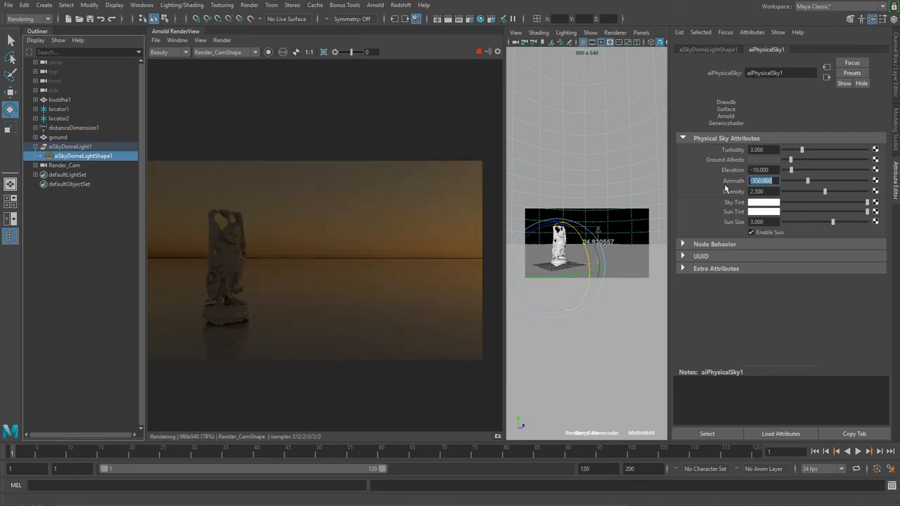
type("-320")
key("Return")
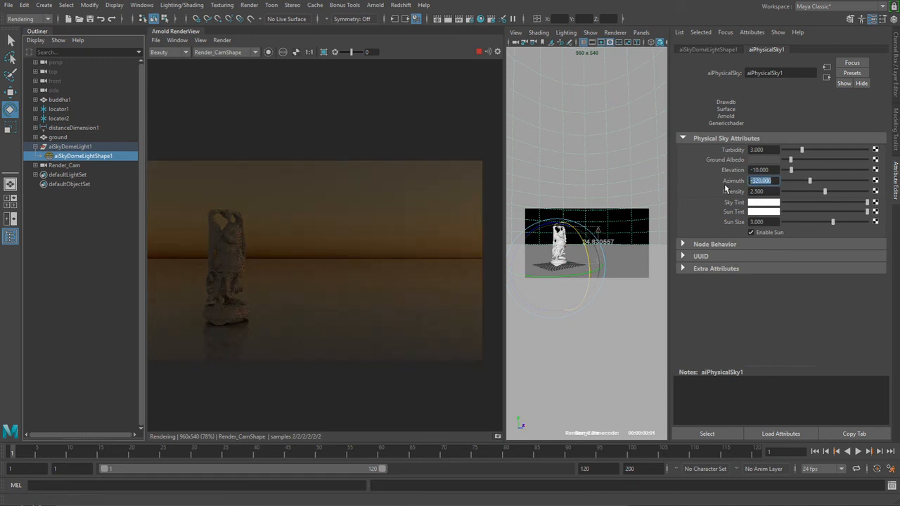
type("-360")
key("Return")
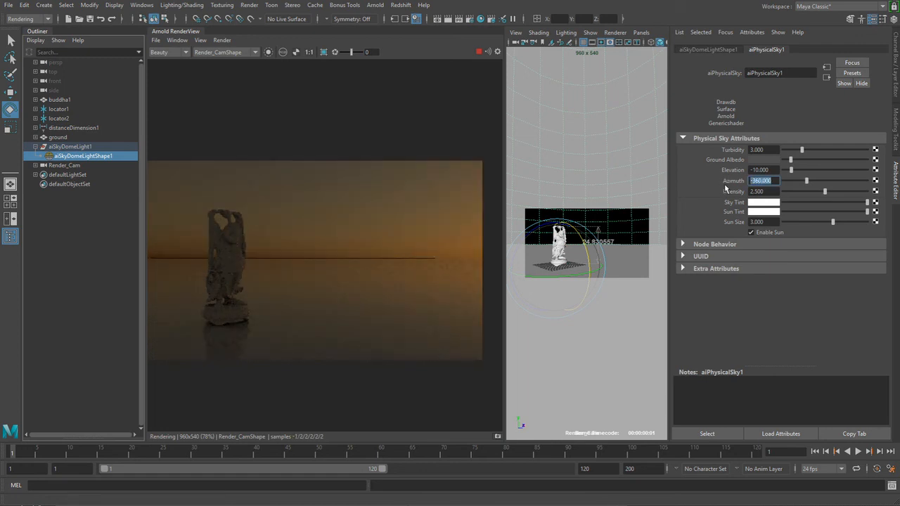
type("-")
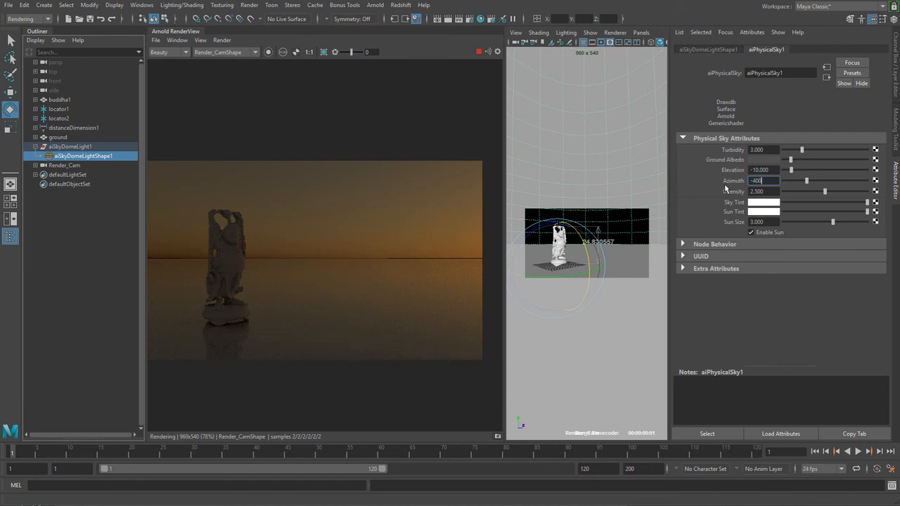
type("400")
key("Return")
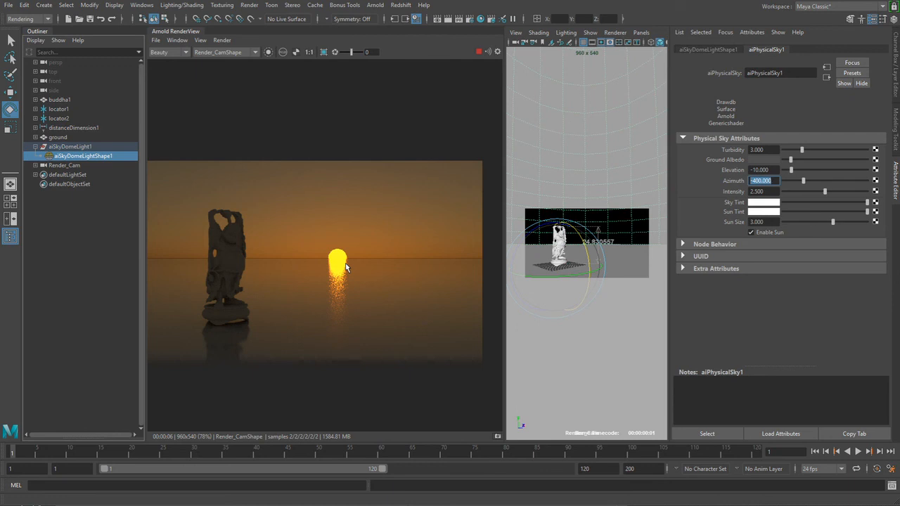
Give aiPhysicalSky1 a daylight look with an Elevation of 45, an Azimuth of 90 and an Intensity of 2.
left_click(771, 170)
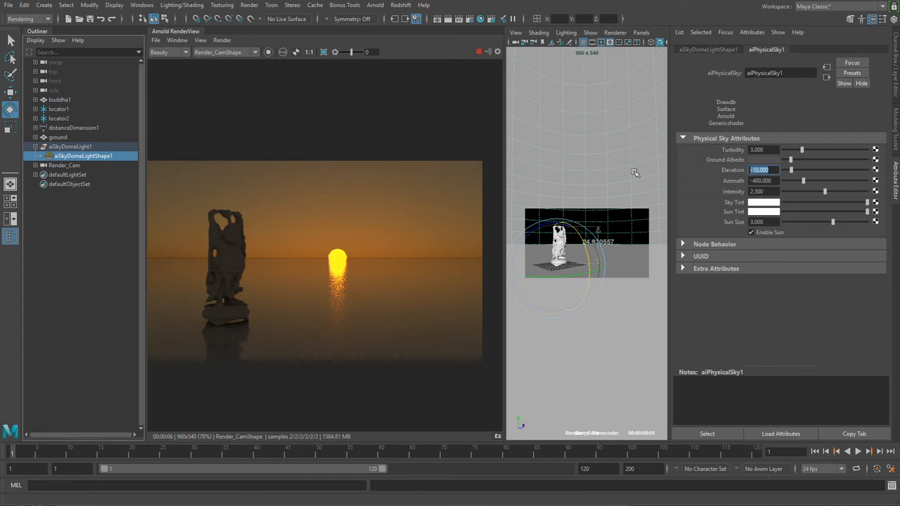
type("45")
key("Return")
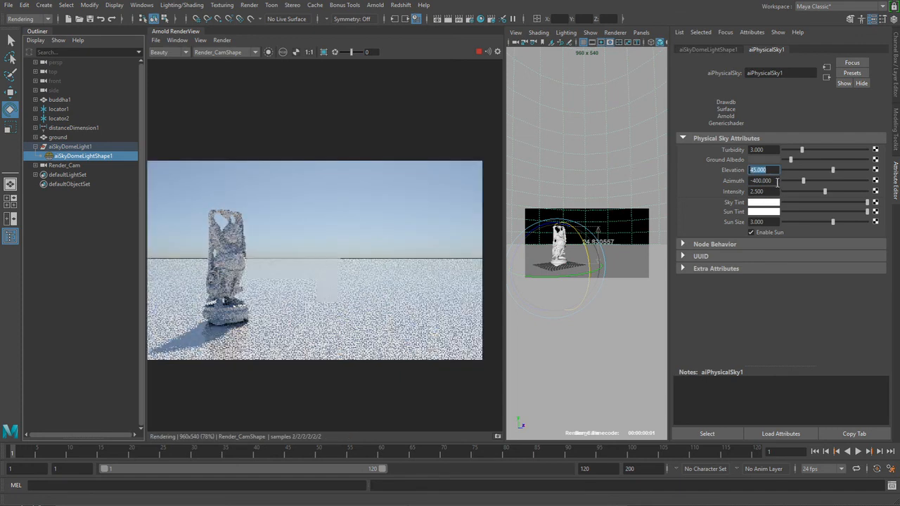
left_click(774, 181)
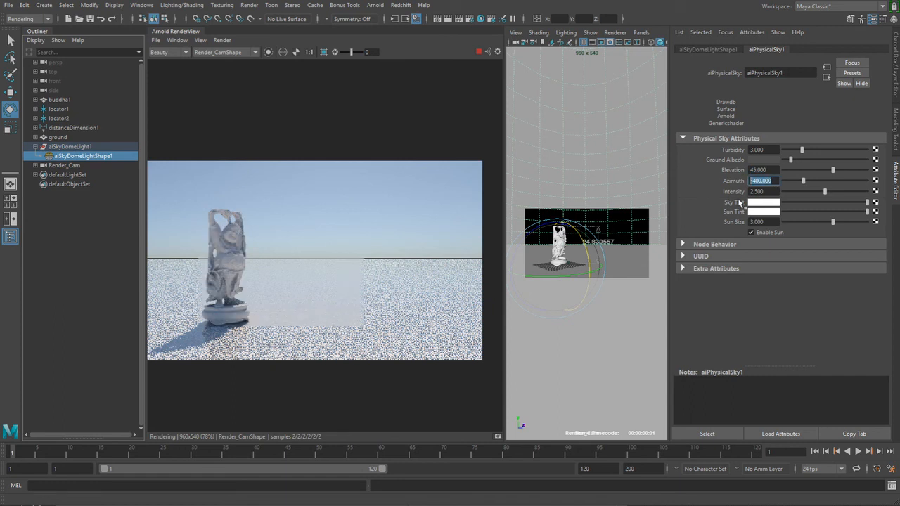
type("90")
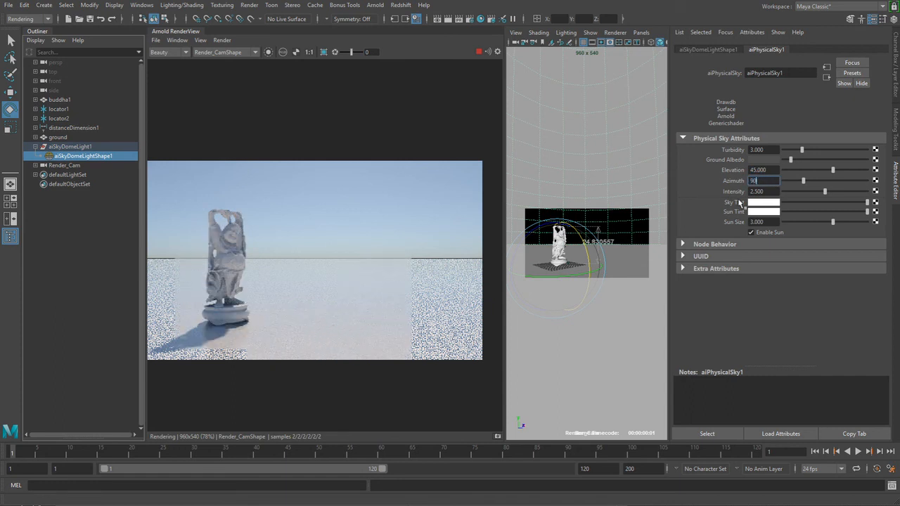
key("Return")
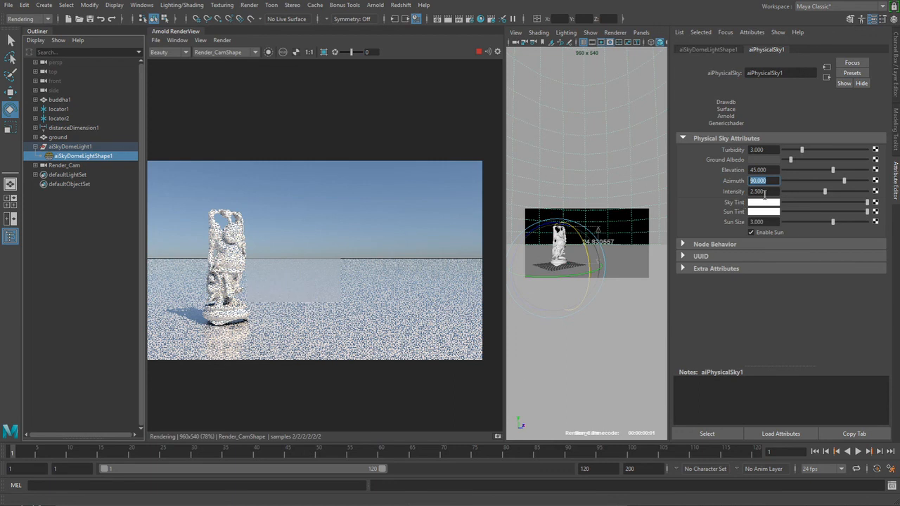
left_click(763, 192)
type("2")
key("Return")
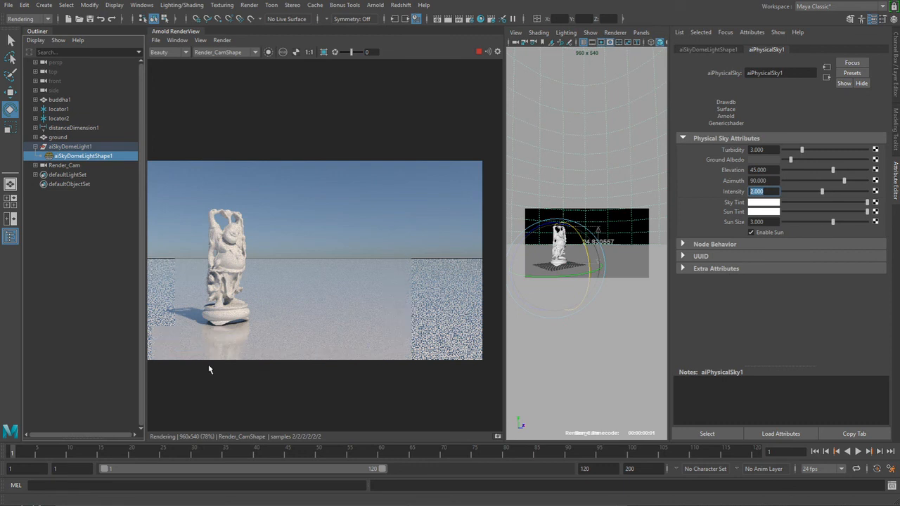
Reselect aiSkyDomeLight1 and break the physical sky's connection to the Color attribute of aiSkyDomeLightShape1.
left_click(112, 242)
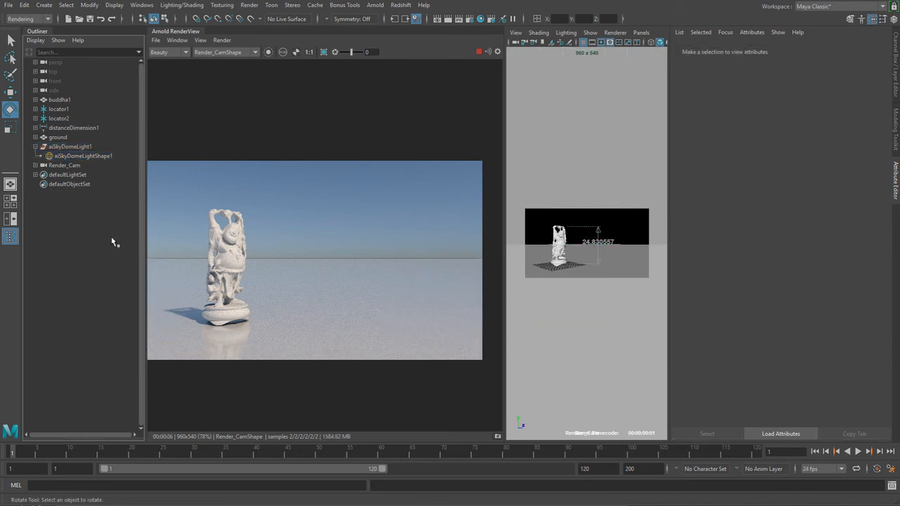
left_click(98, 150)
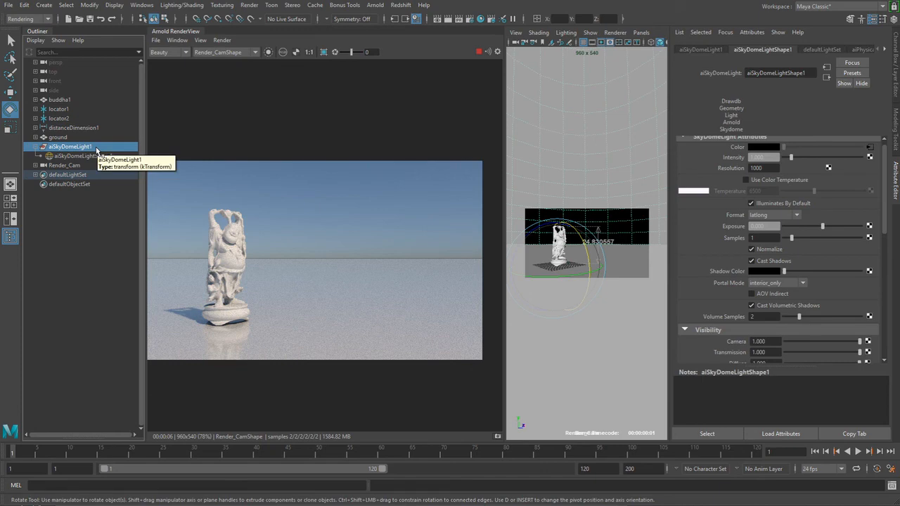
left_click(884, 140)
left_click(860, 50)
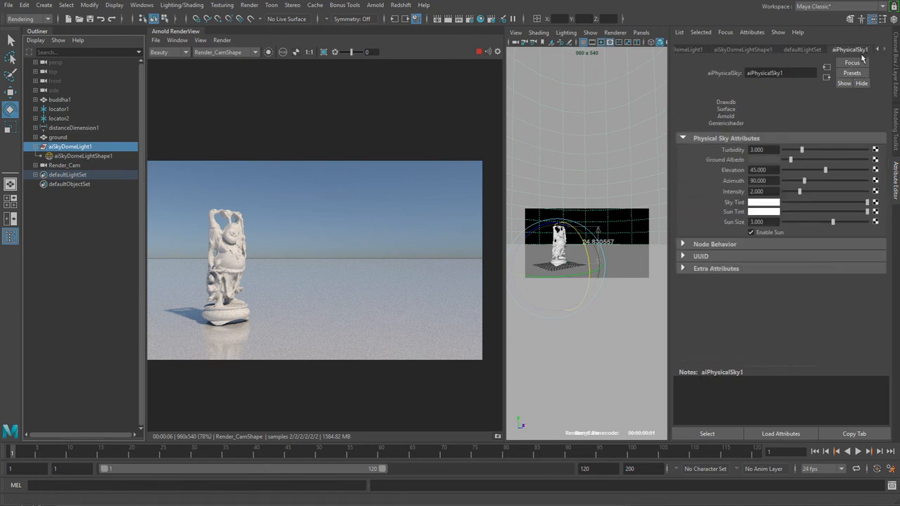
left_click(742, 51)
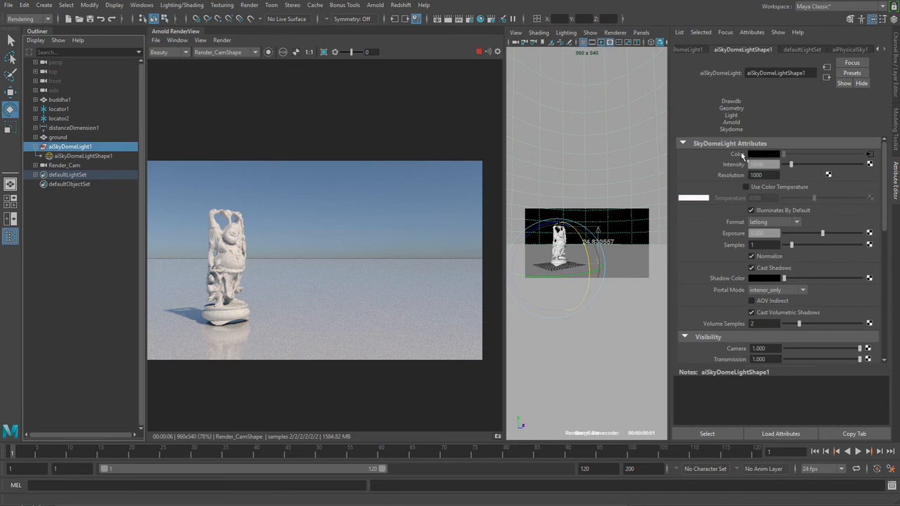
right_click(738, 156)
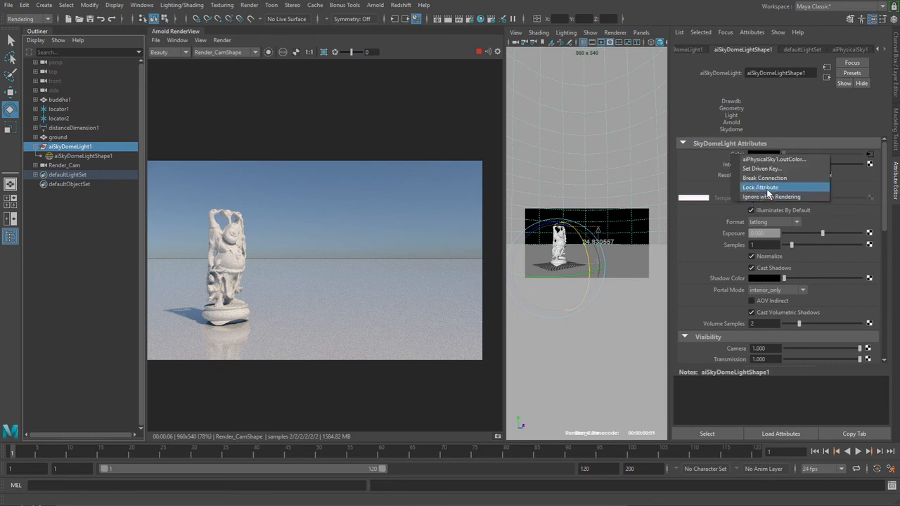
left_click(769, 178)
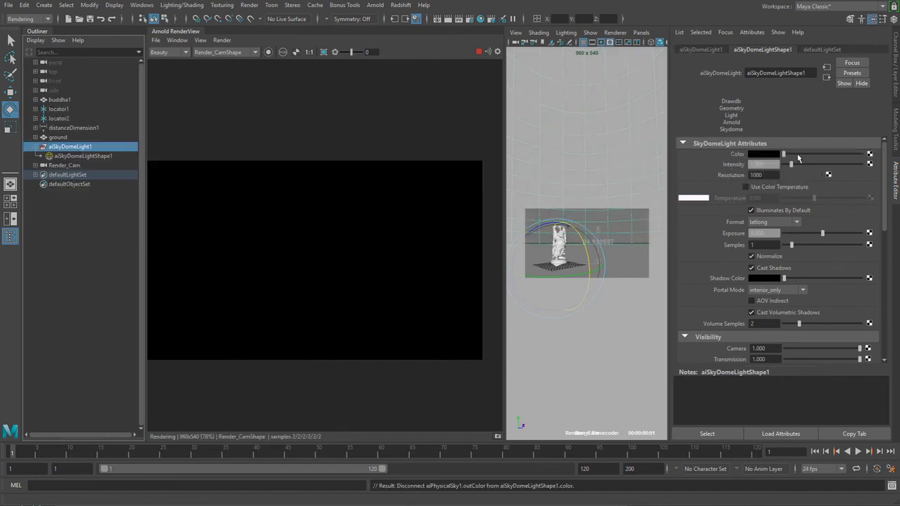
Brighten the Color of aiSkyDomeLightShape1 from black to a light grey, trying a slightly darker grey along the way.
left_click_drag(798, 159, 837, 159)
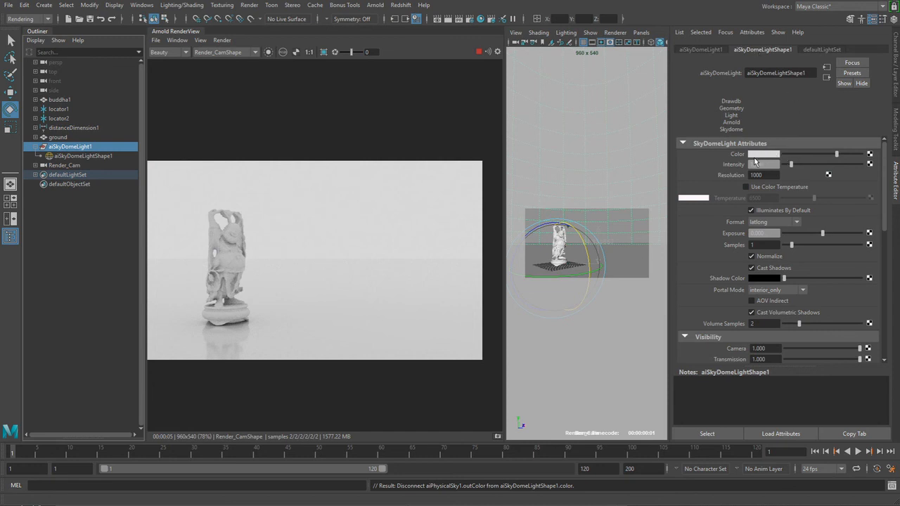
left_click_drag(837, 154, 826, 158)
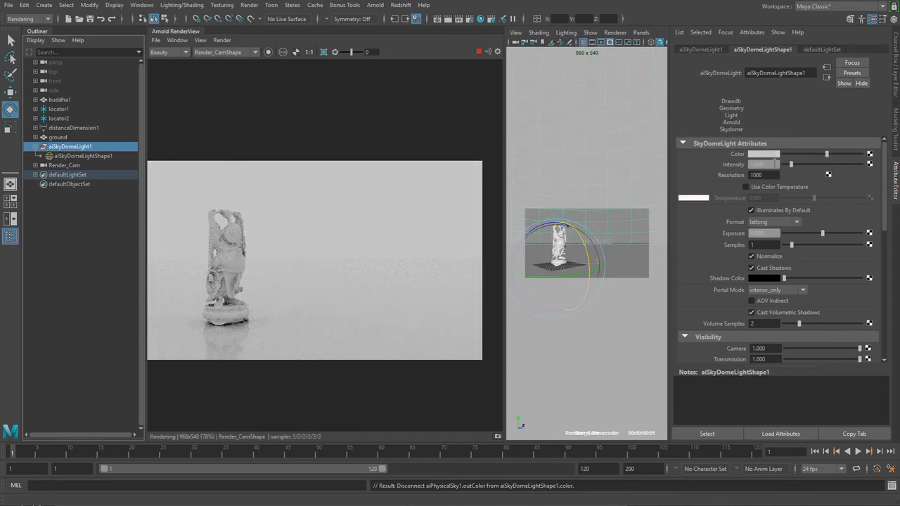
mouse_move(826, 155)
left_mouse_down()
mouse_move(809, 155)
mouse_move(837, 155)
left_mouse_up()
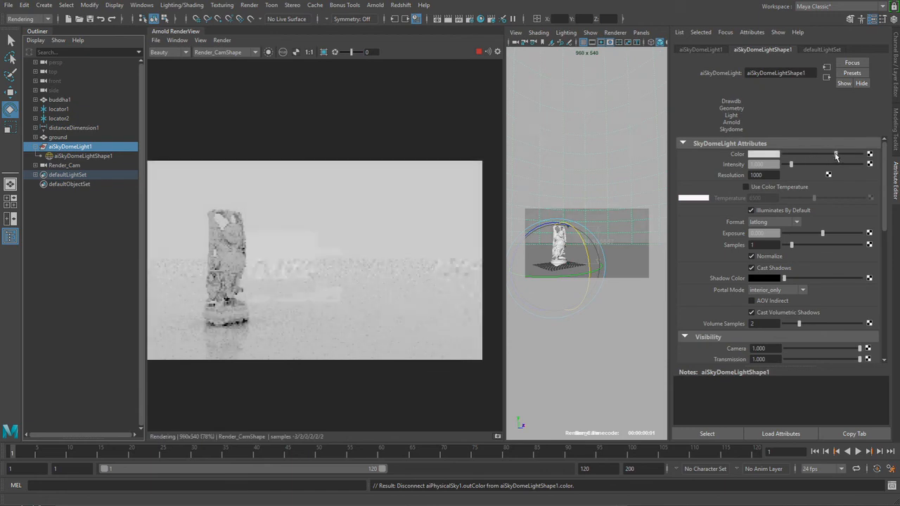